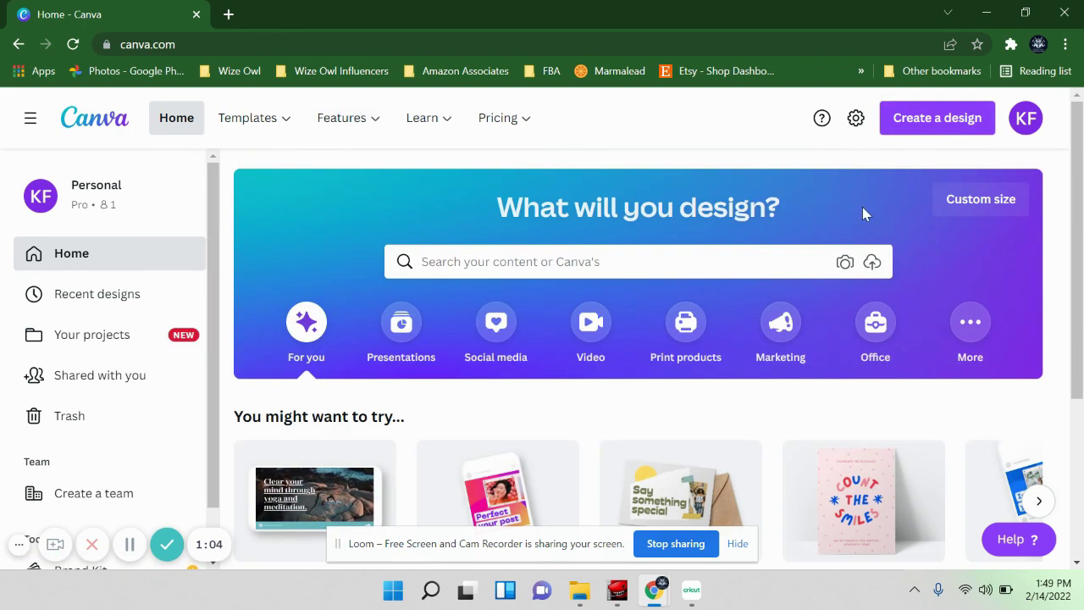
- Create a new blank Instagram Post design
{"action": "scroll", "coordinate": [872, 213], "scroll_direction": "down", "scroll_amount": 1}
{"action": "scroll", "coordinate": [872, 213], "scroll_direction": "down", "scroll_amount": 1}
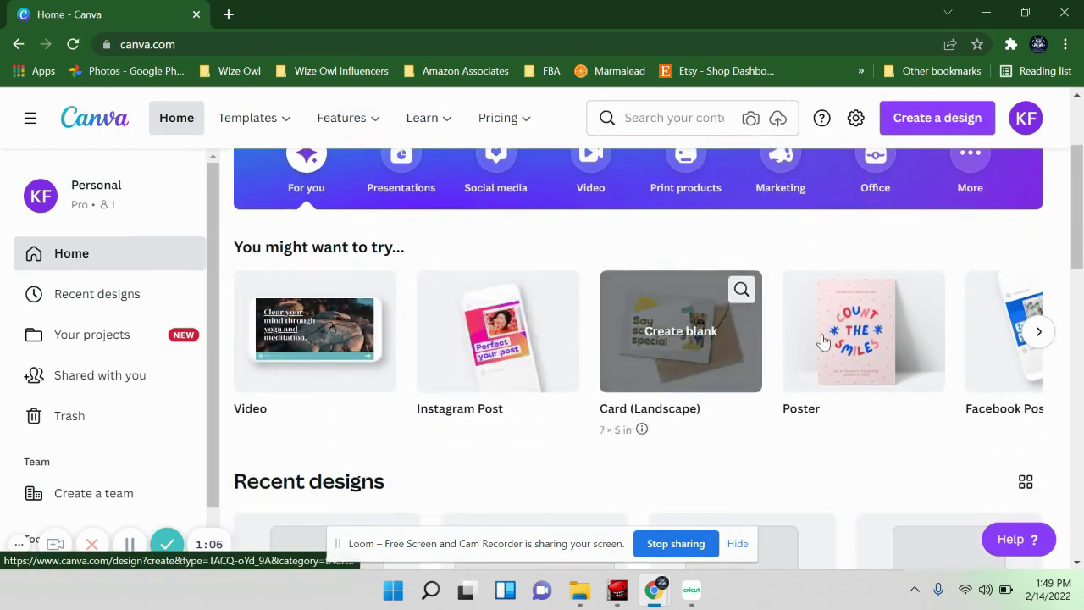
{"action": "scroll", "coordinate": [950, 332], "scroll_direction": "up", "scroll_amount": 2}
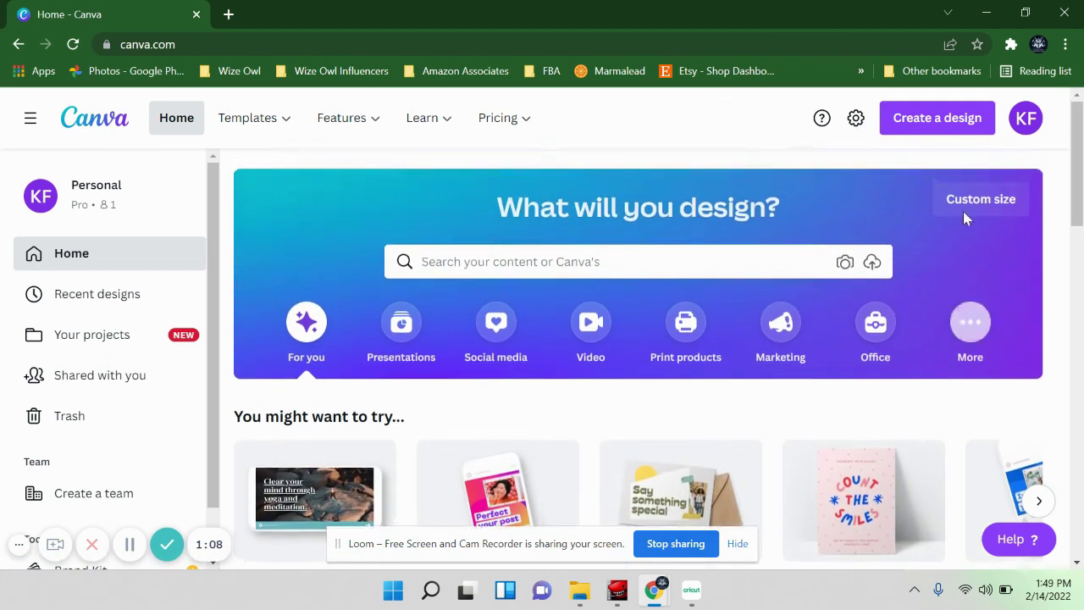
{"action": "left_click", "coordinate": [957, 127]}
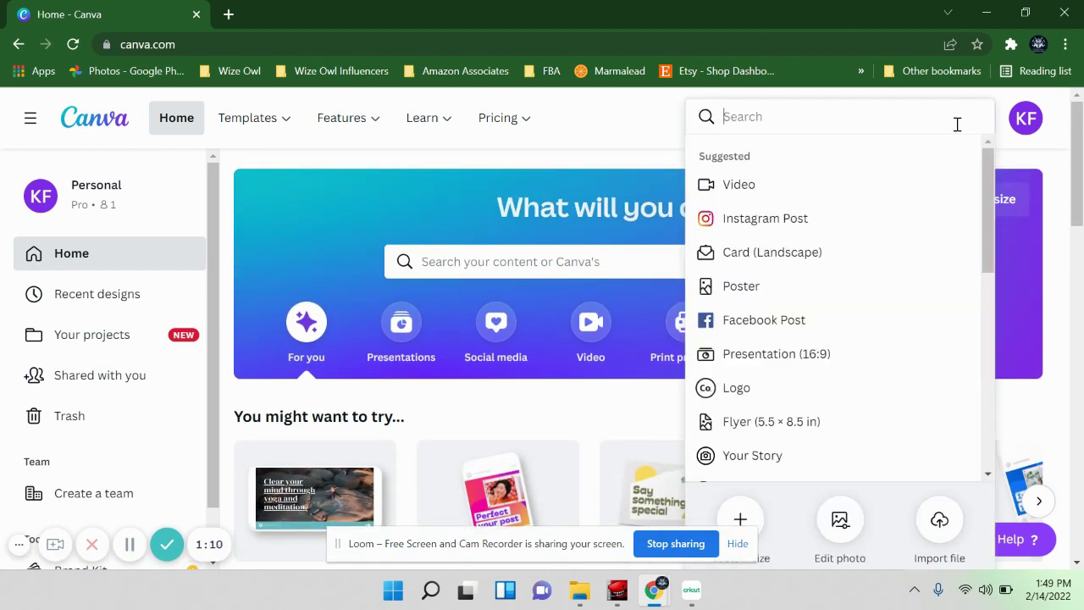
{"action": "left_click", "coordinate": [840, 225]}
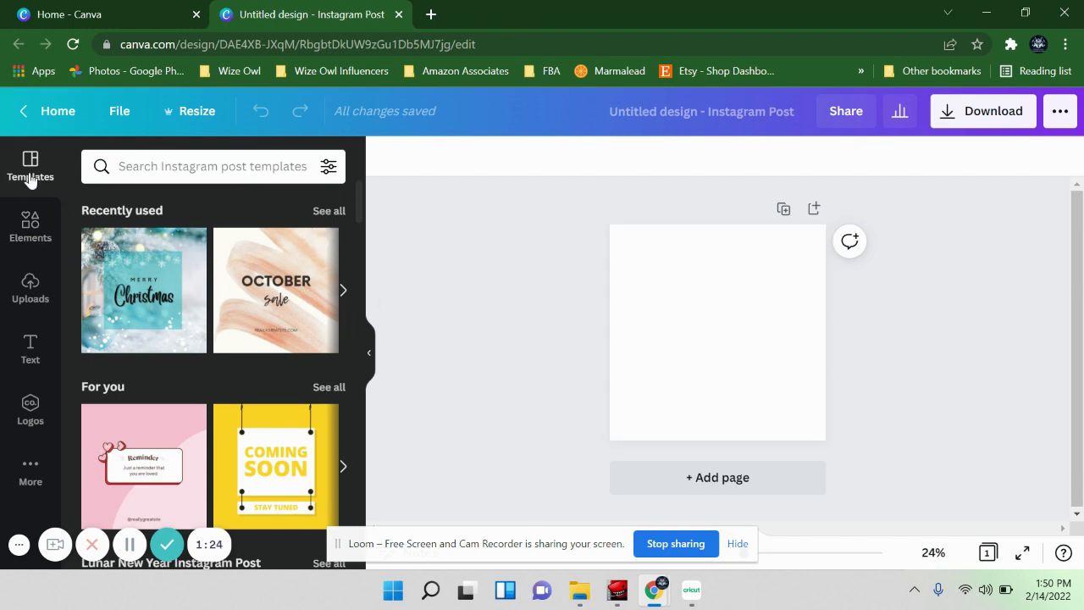
- Look through the templates, elements, uploads, text styles and brand logos available for the design
{"action": "scroll", "coordinate": [254, 309], "scroll_direction": "down", "scroll_amount": 4}
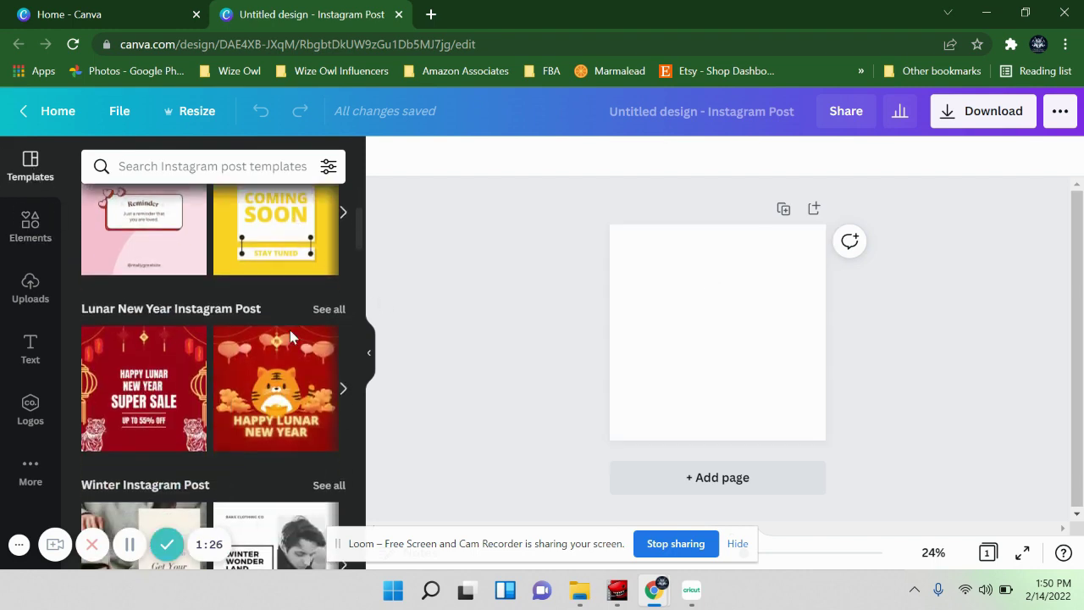
{"action": "scroll", "coordinate": [246, 398], "scroll_direction": "up", "scroll_amount": 4}
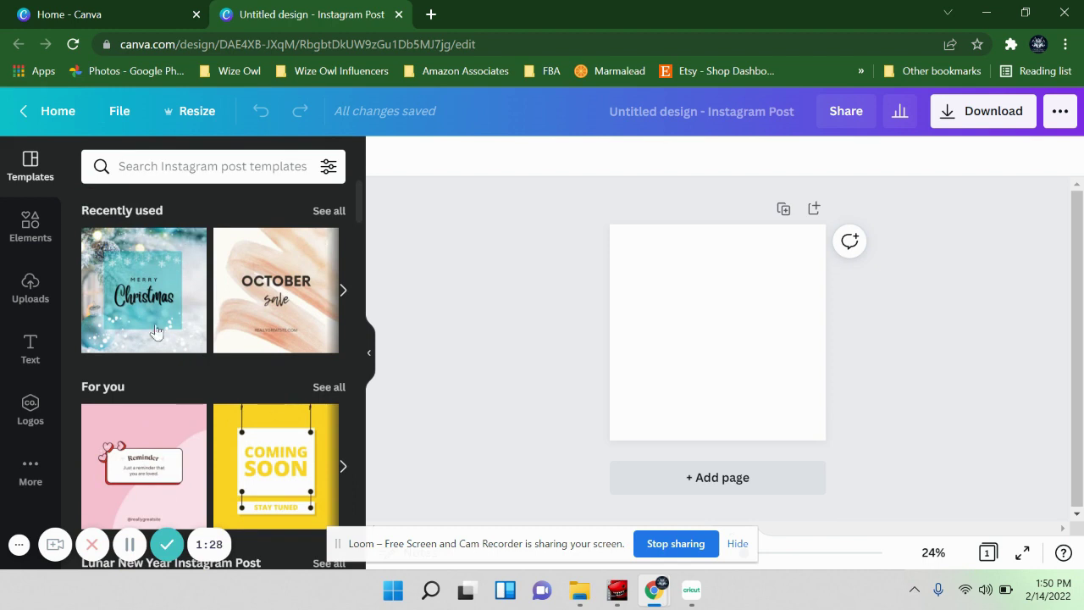
{"action": "left_click", "coordinate": [32, 229]}
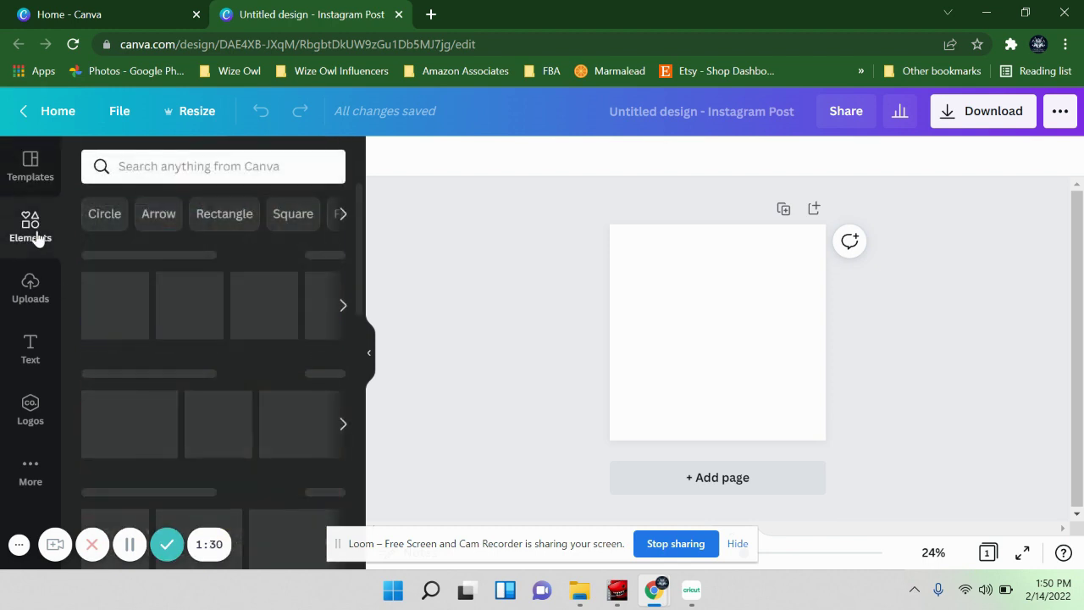
{"action": "scroll", "coordinate": [271, 372], "scroll_direction": "down", "scroll_amount": 1}
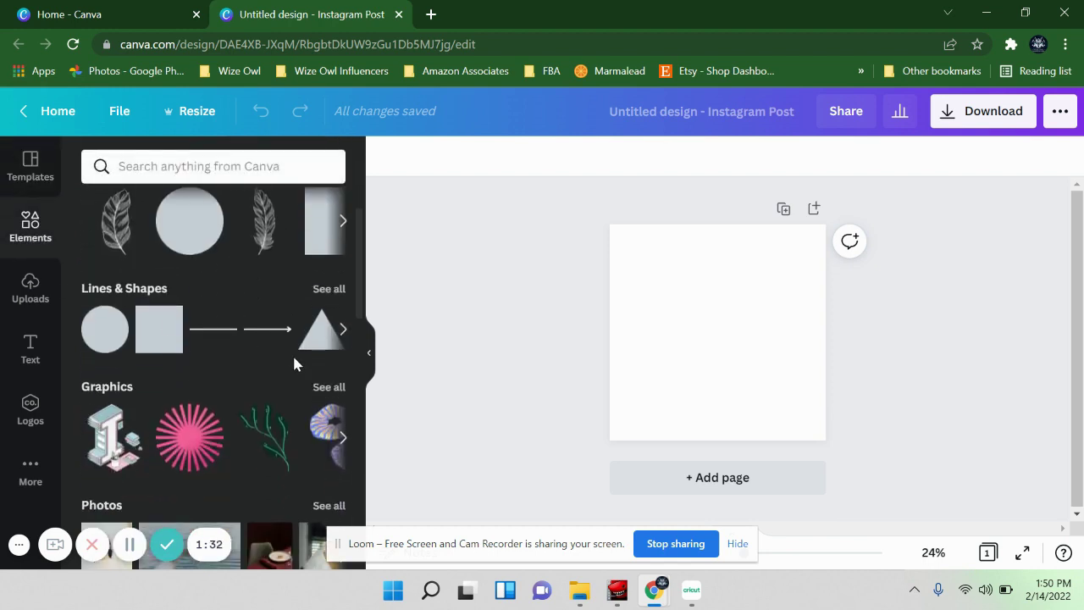
{"action": "scroll", "coordinate": [295, 355], "scroll_direction": "up", "scroll_amount": 1}
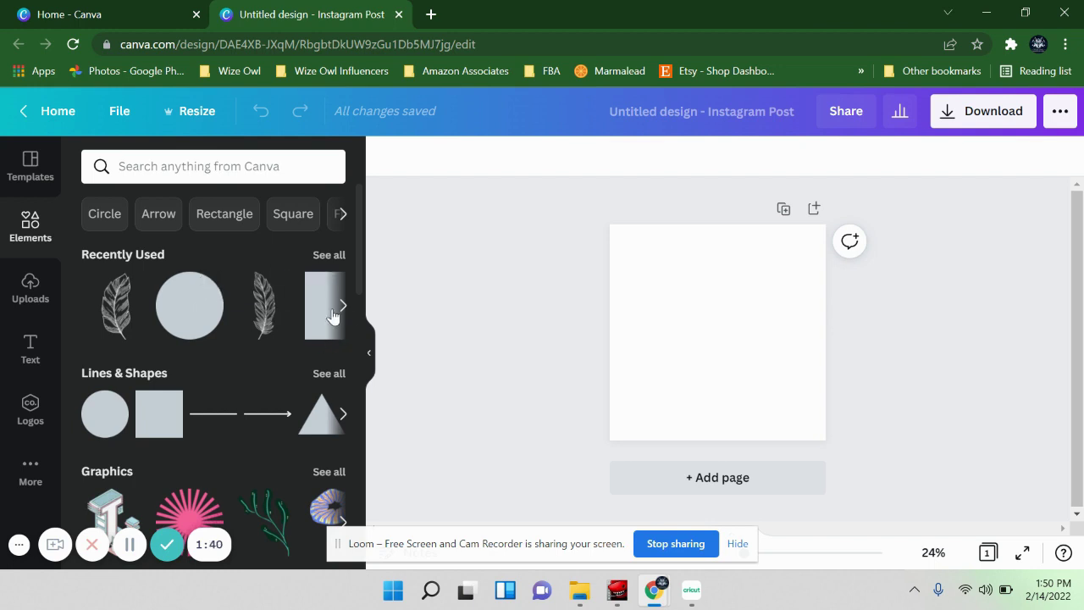
{"action": "scroll", "coordinate": [213, 317], "scroll_direction": "down", "scroll_amount": 2}
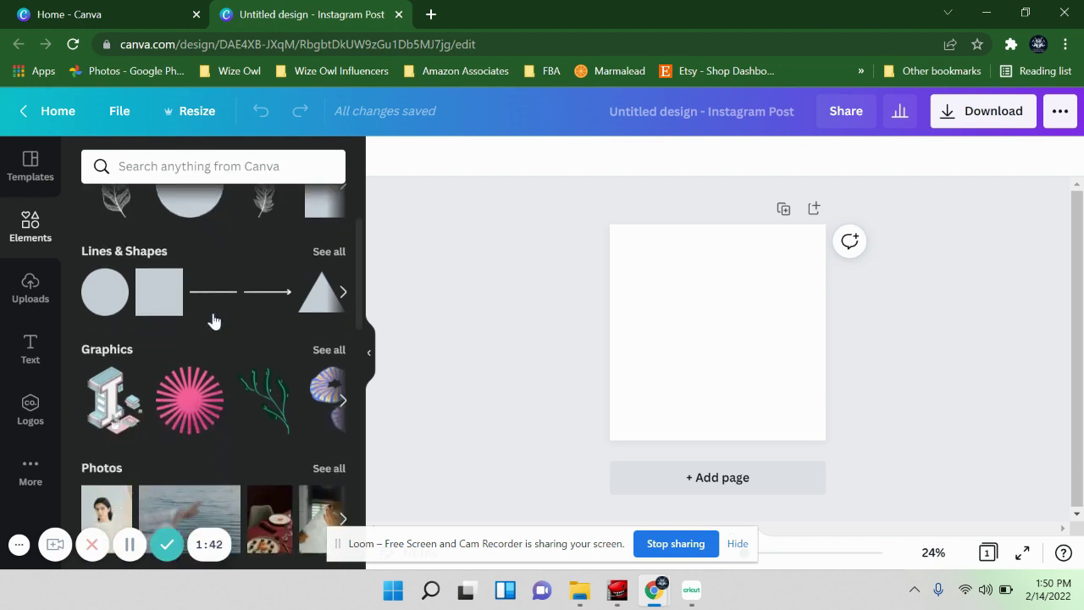
{"action": "scroll", "coordinate": [211, 312], "scroll_direction": "down", "scroll_amount": 3}
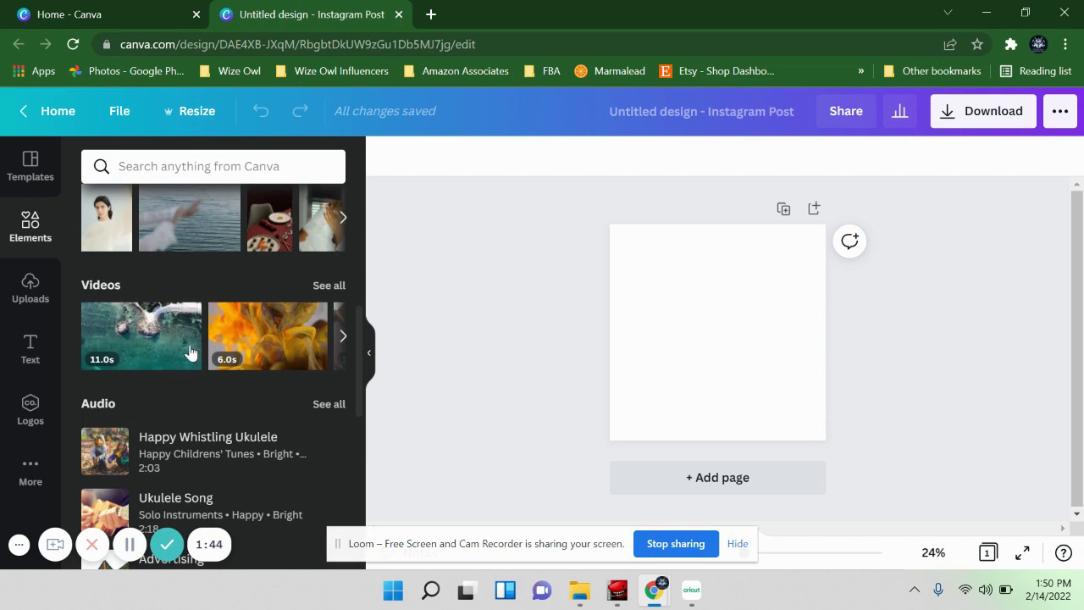
{"action": "scroll", "coordinate": [189, 353], "scroll_direction": "down", "scroll_amount": 2}
{"action": "left_click", "coordinate": [204, 166]}
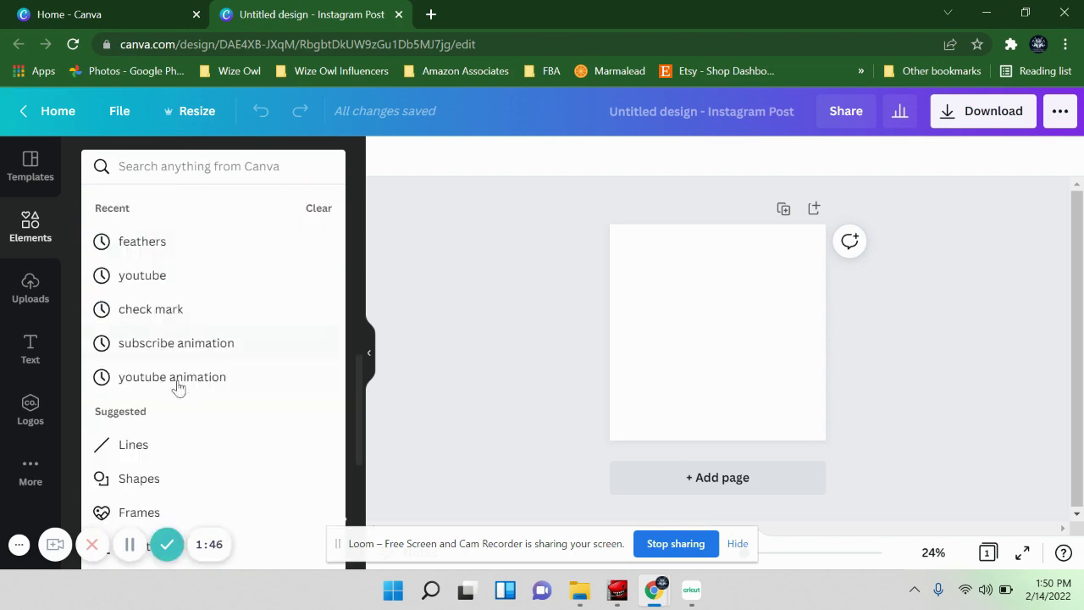
{"action": "left_click", "coordinate": [225, 165]}
{"action": "scroll", "coordinate": [229, 315], "scroll_direction": "up", "scroll_amount": 6}
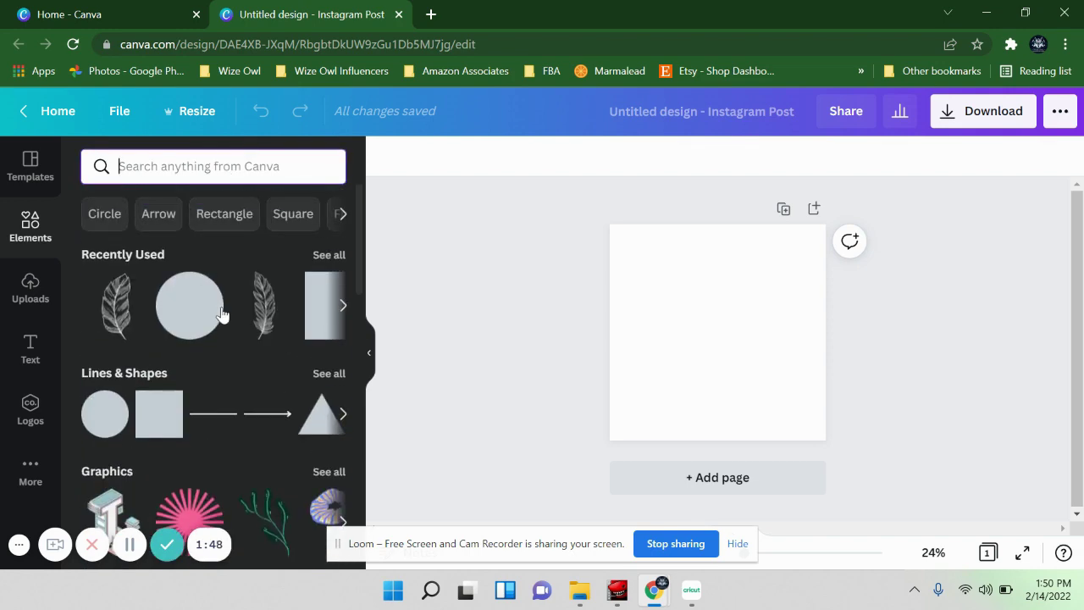
{"action": "left_click", "coordinate": [29, 287]}
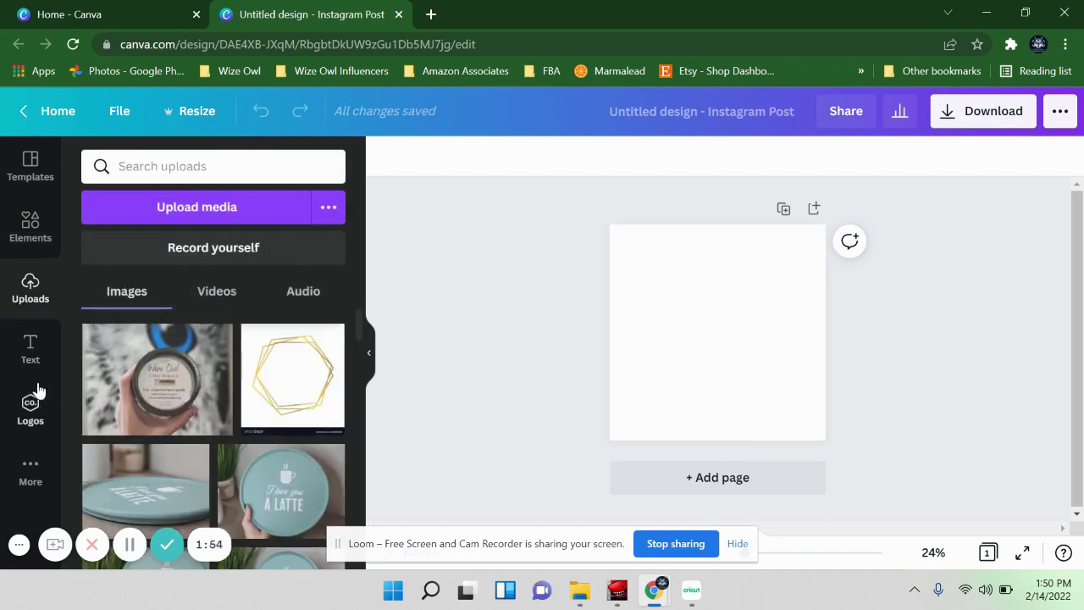
{"action": "left_click", "coordinate": [31, 355]}
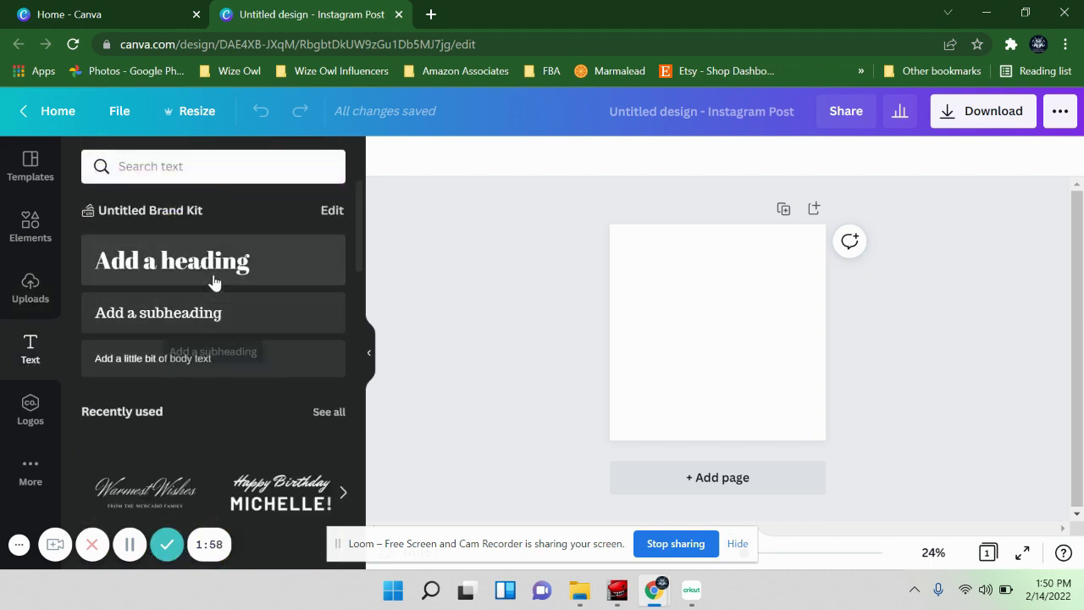
{"action": "left_click", "coordinate": [29, 419]}
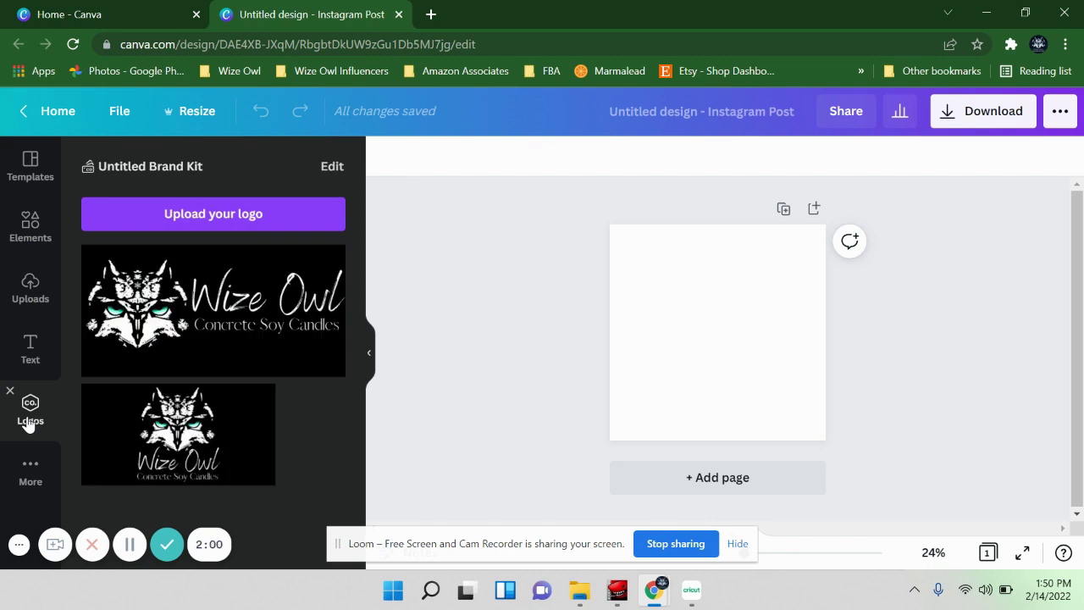
{"action": "left_click", "coordinate": [13, 183]}
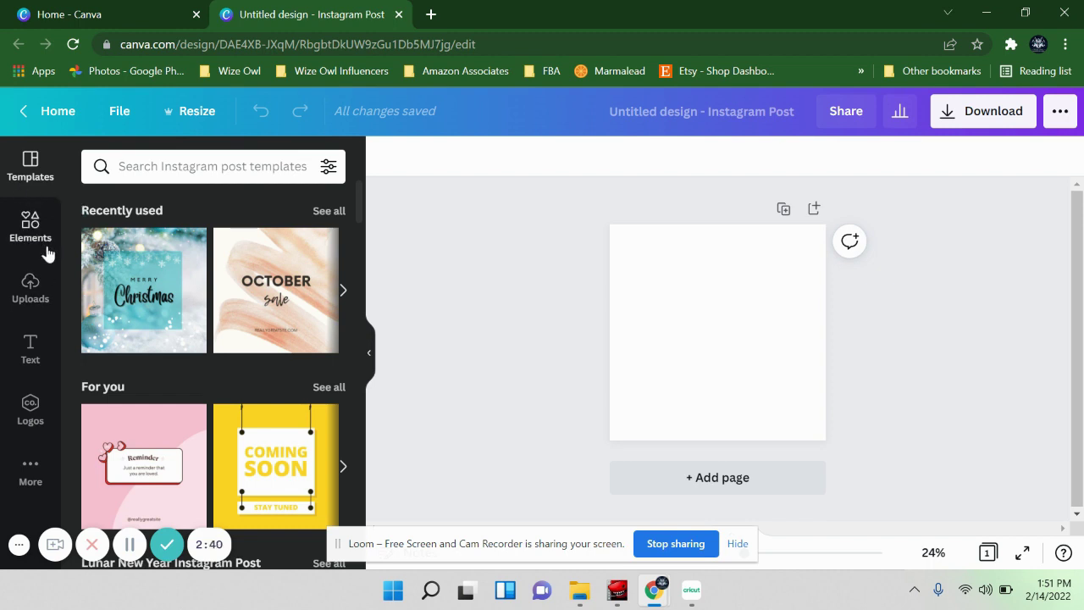
{"action": "left_click", "coordinate": [47, 244]}
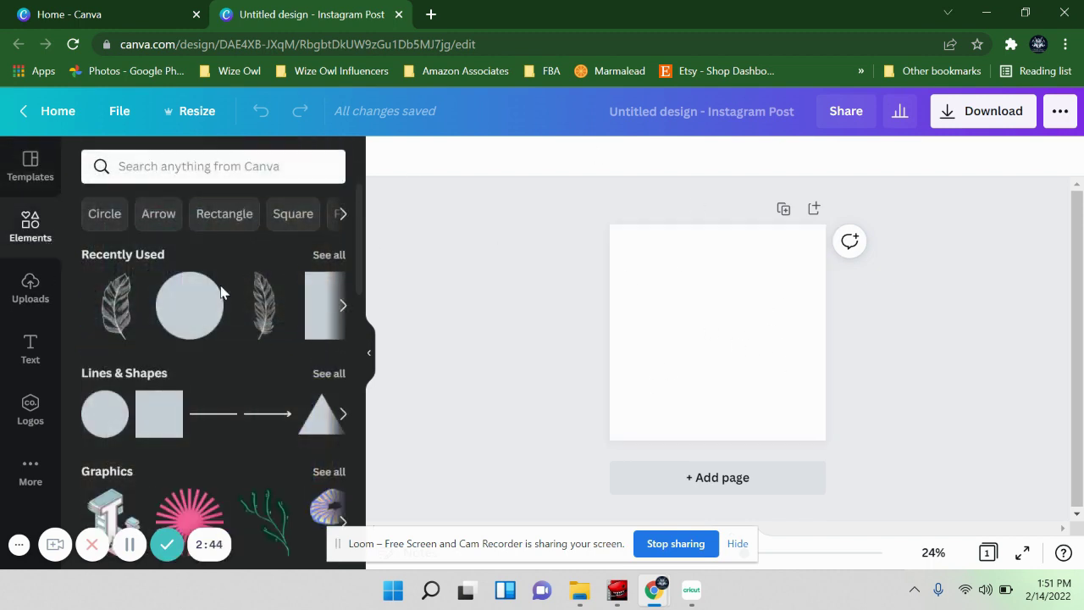
- Set the blank page's background color to black
{"action": "left_click", "coordinate": [643, 341]}
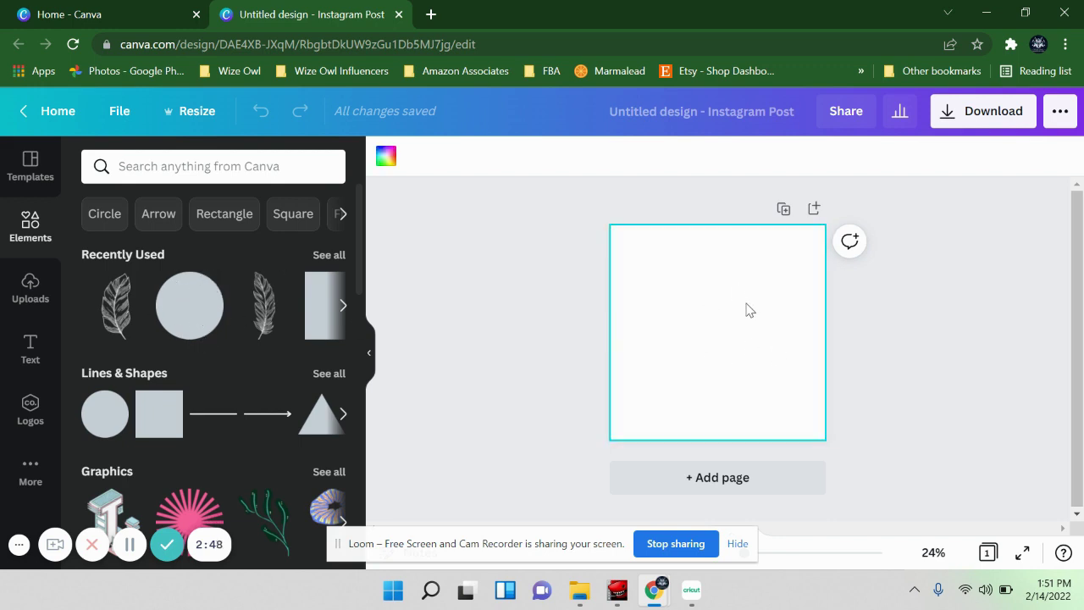
{"action": "left_click", "coordinate": [385, 158]}
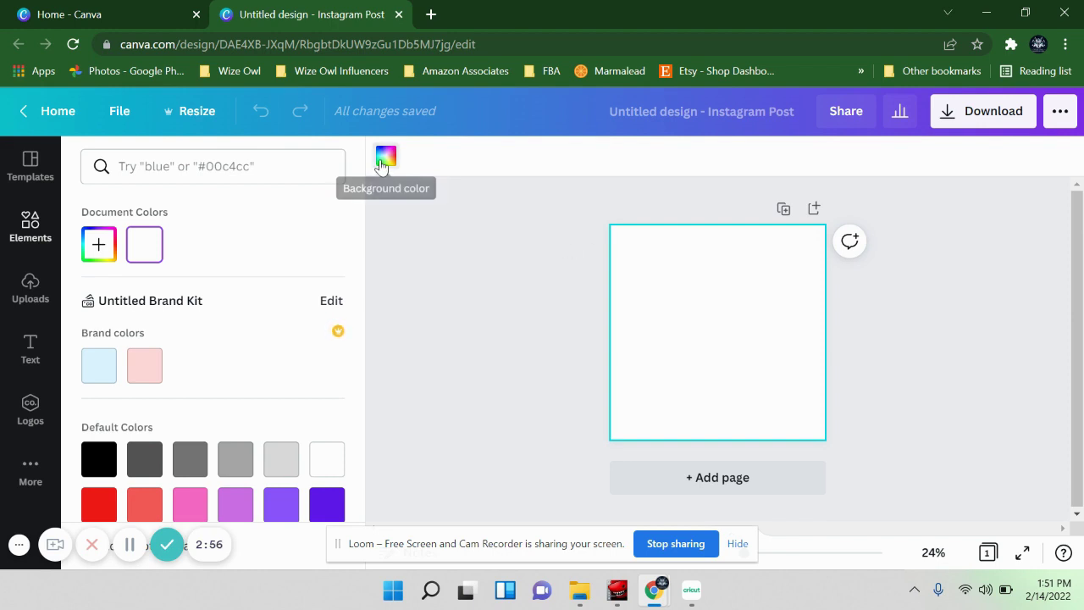
{"action": "left_click", "coordinate": [101, 463]}
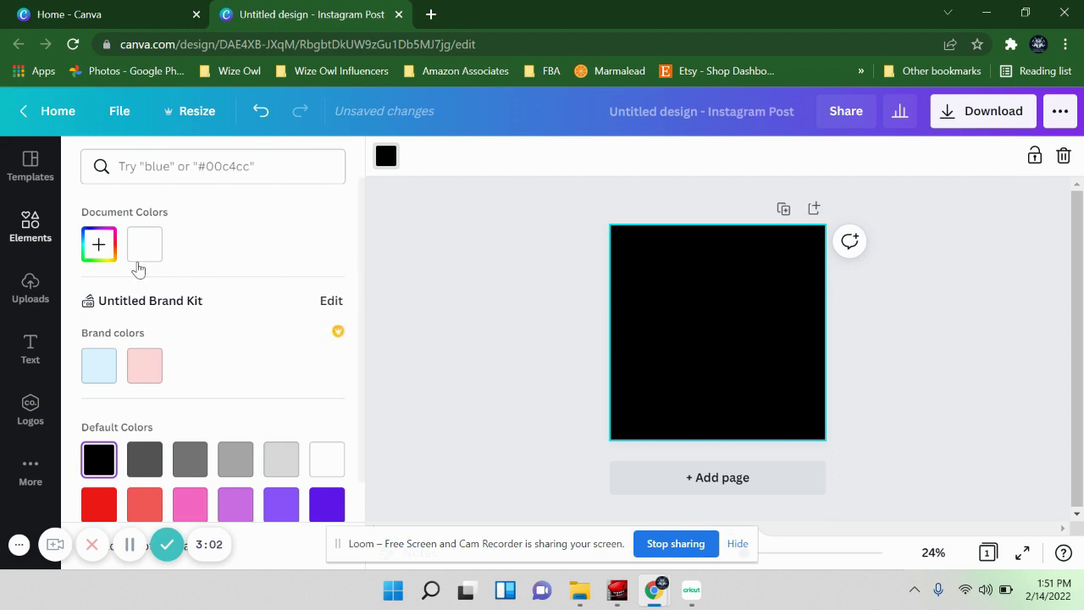
- Add two circle shapes and shrink one to about 221 × 221 near the page's lower-right corner
{"action": "left_click", "coordinate": [16, 238]}
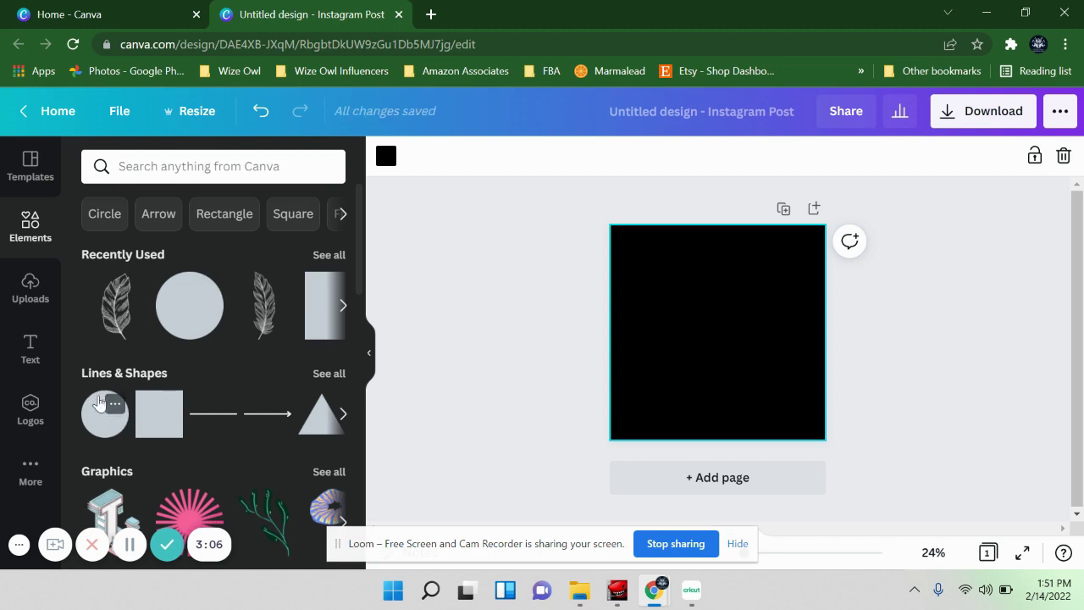
{"action": "left_click", "coordinate": [105, 414]}
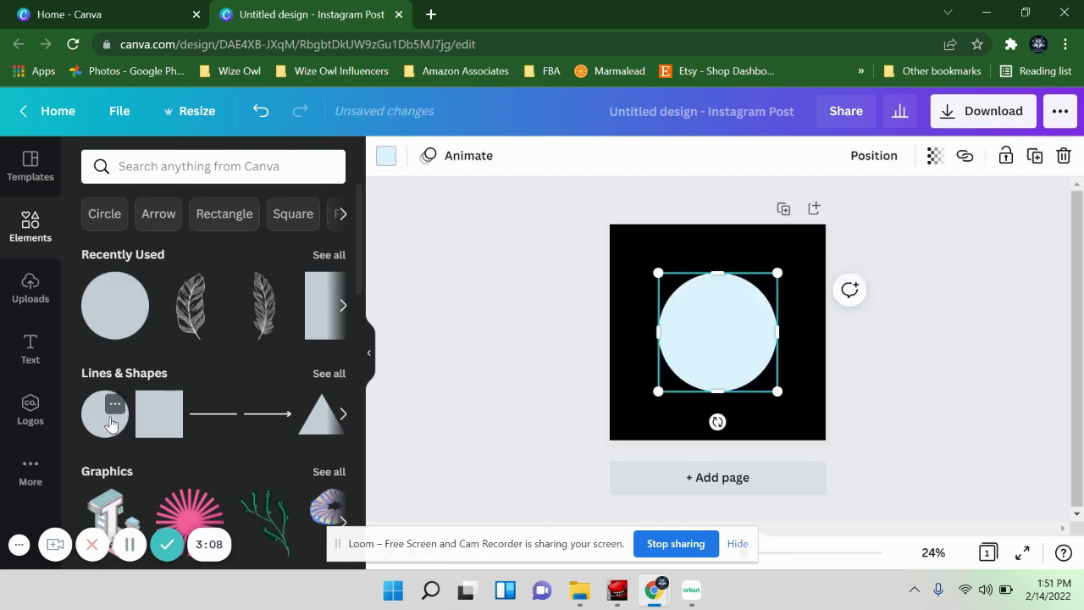
{"action": "left_click_drag", "start_coordinate": [741, 335], "coordinate": [776, 359]}
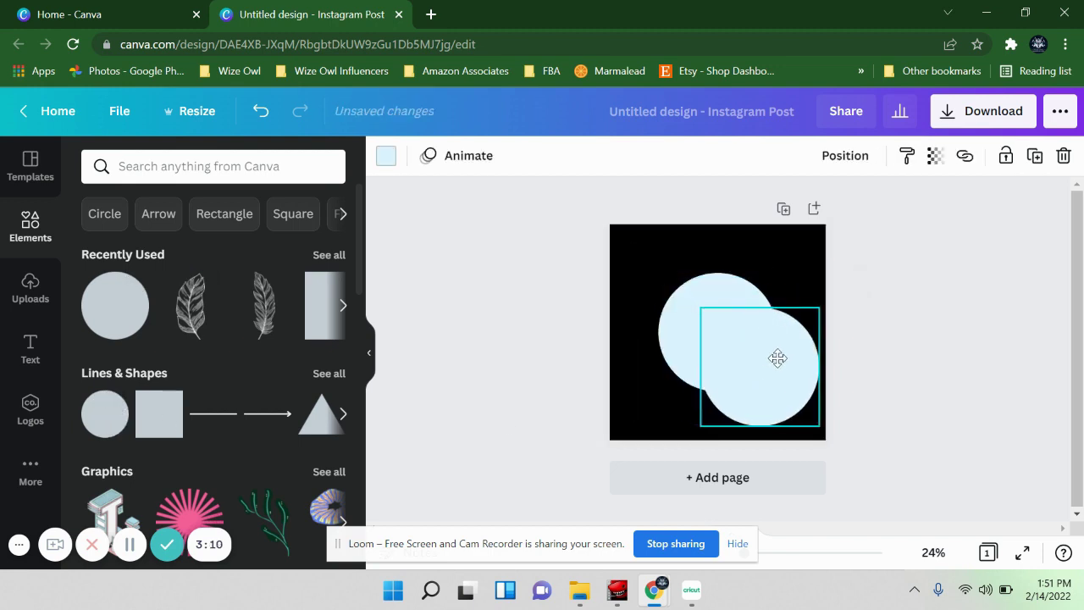
{"action": "left_click_drag", "start_coordinate": [706, 311], "coordinate": [771, 398]}
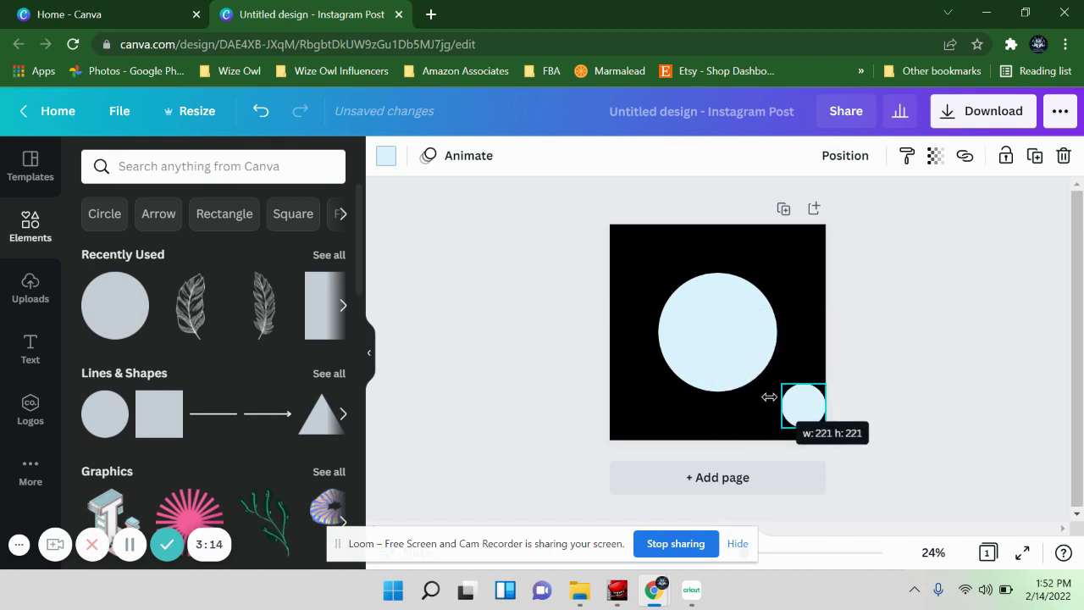
- Enlarge the other circle to fill most of the page and center it horizontally and vertically
{"action": "left_click", "coordinate": [733, 316]}
{"action": "left_click_drag", "start_coordinate": [777, 274], "coordinate": [833, 230]}
{"action": "left_click_drag", "start_coordinate": [754, 292], "coordinate": [734, 314]}
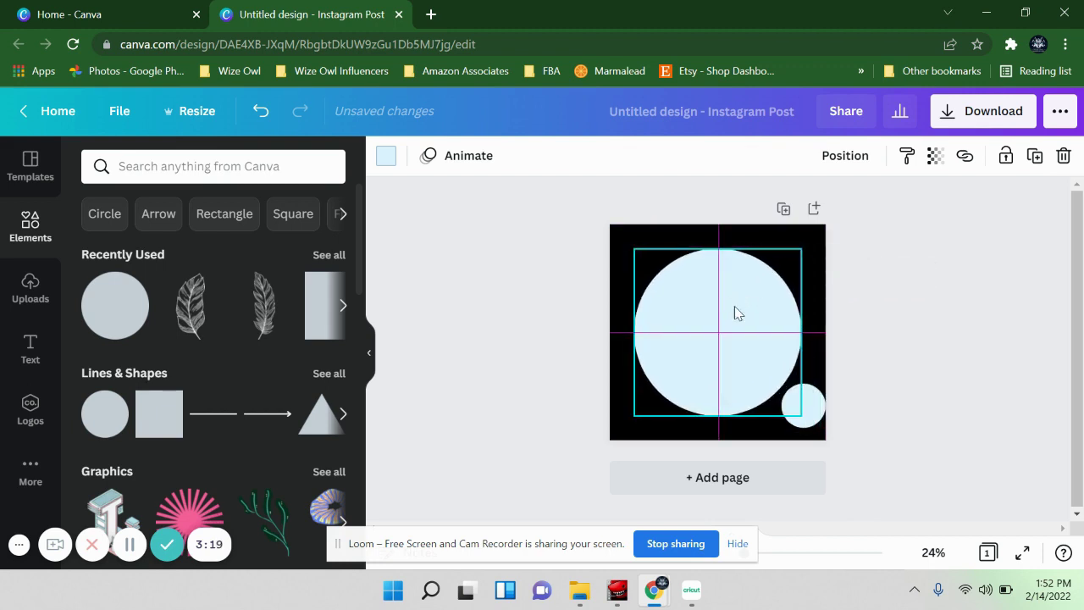
{"action": "left_click", "coordinate": [879, 419]}
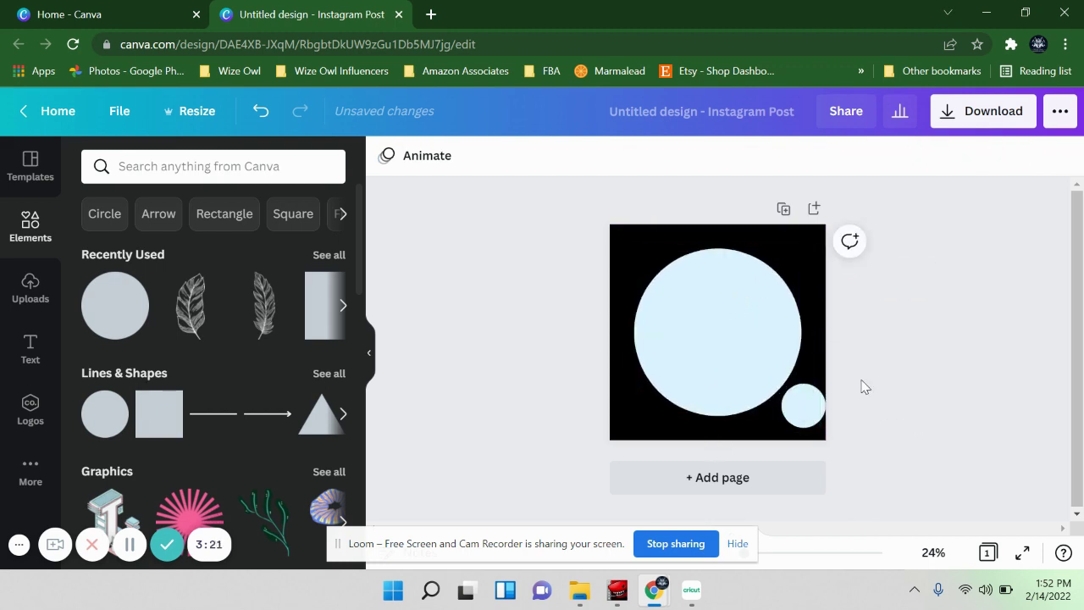
- Reposition the small circle so it overlaps the lower-right edge of the large circle, making it slightly smaller
{"action": "left_click", "coordinate": [803, 409]}
{"action": "left_click_drag", "start_coordinate": [804, 408], "coordinate": [788, 384]}
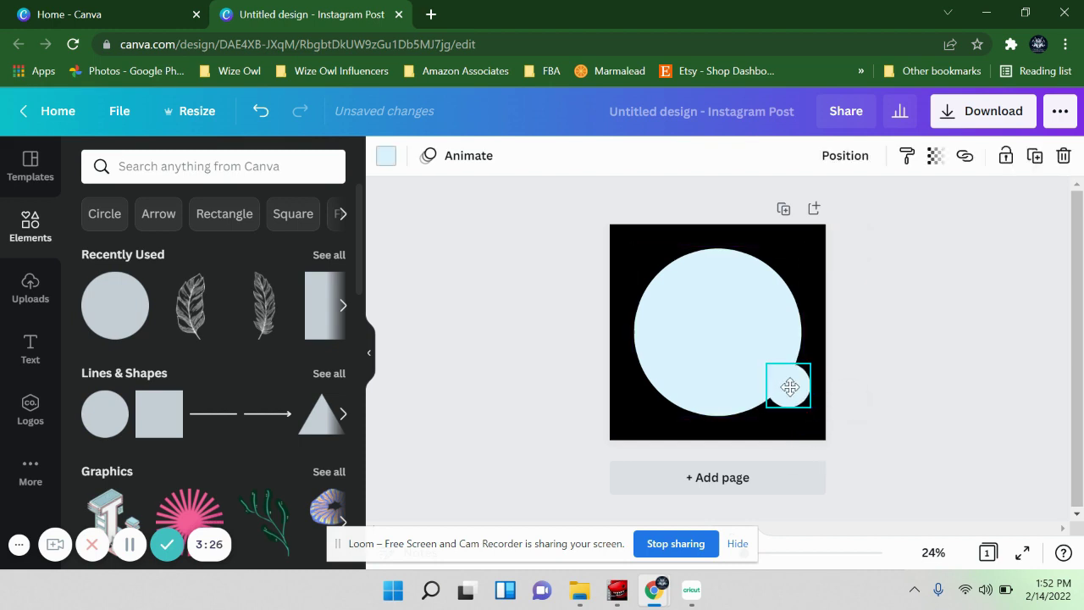
{"action": "left_click", "coordinate": [902, 404]}
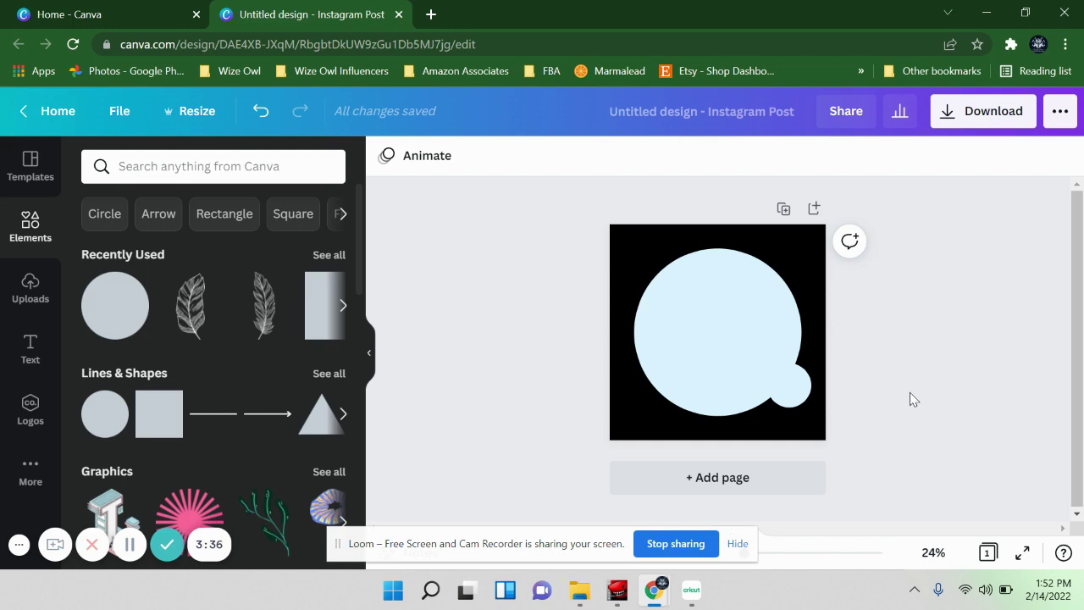
{"action": "left_click", "coordinate": [789, 383]}
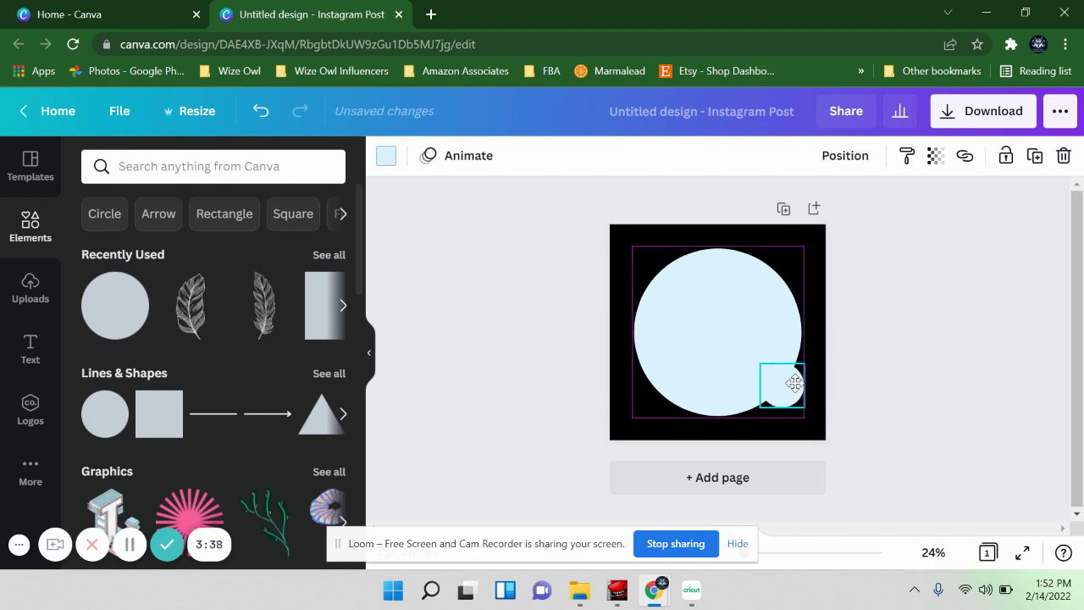
{"action": "left_click_drag", "start_coordinate": [804, 405], "coordinate": [796, 386]}
{"action": "left_click", "coordinate": [903, 399]}
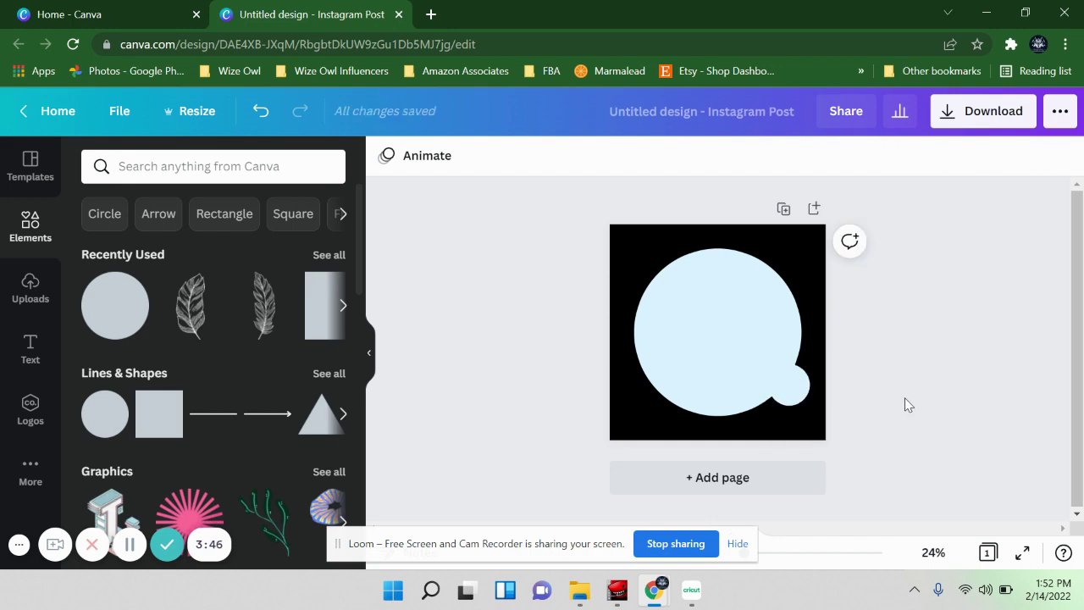
- Change the large circle's fill color to white
{"action": "left_click", "coordinate": [767, 332]}
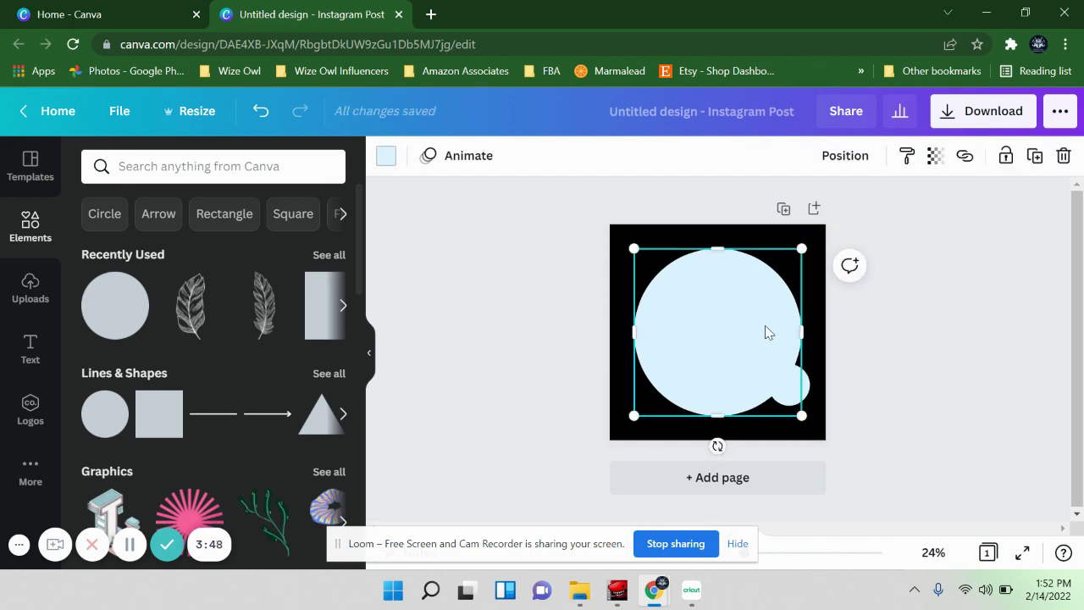
{"action": "left_click", "coordinate": [387, 155]}
{"action": "left_click", "coordinate": [327, 460]}
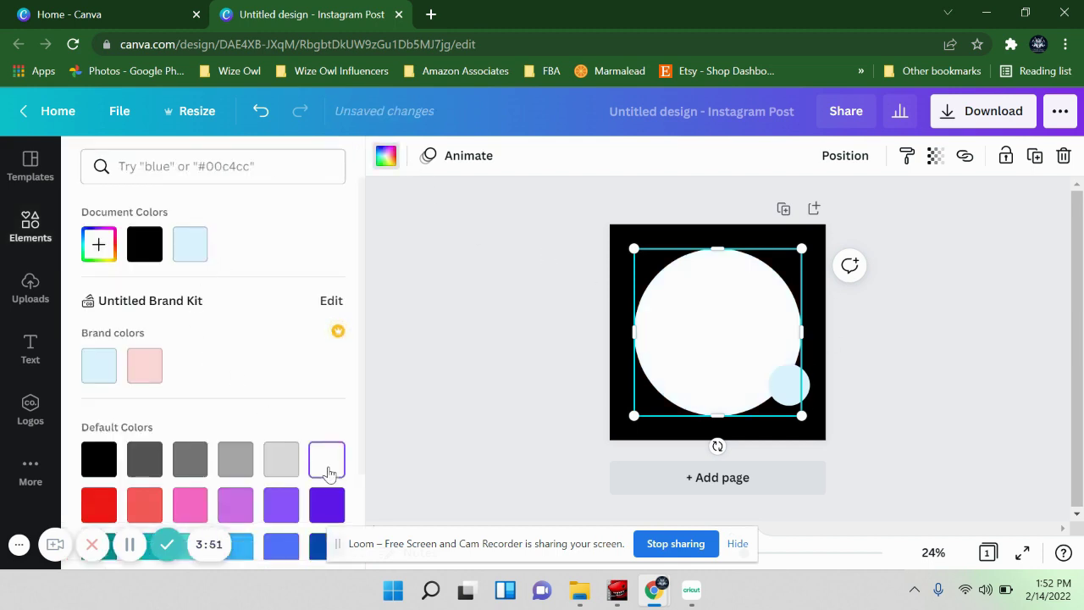
- Change the small circle's fill color to white
{"action": "left_click", "coordinate": [786, 384]}
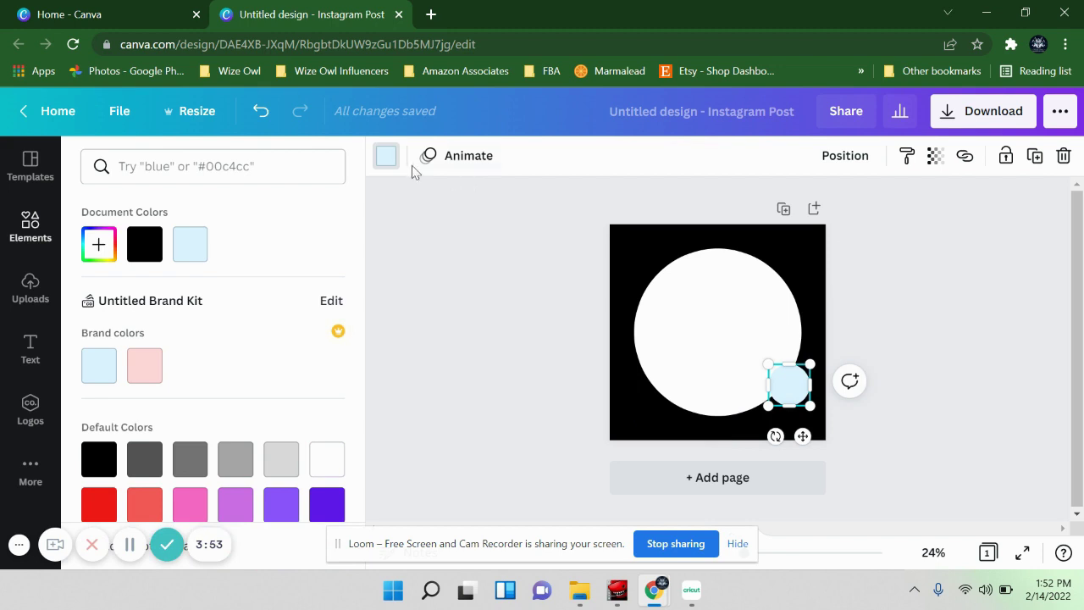
{"action": "left_click", "coordinate": [386, 156]}
{"action": "left_click", "coordinate": [387, 156]}
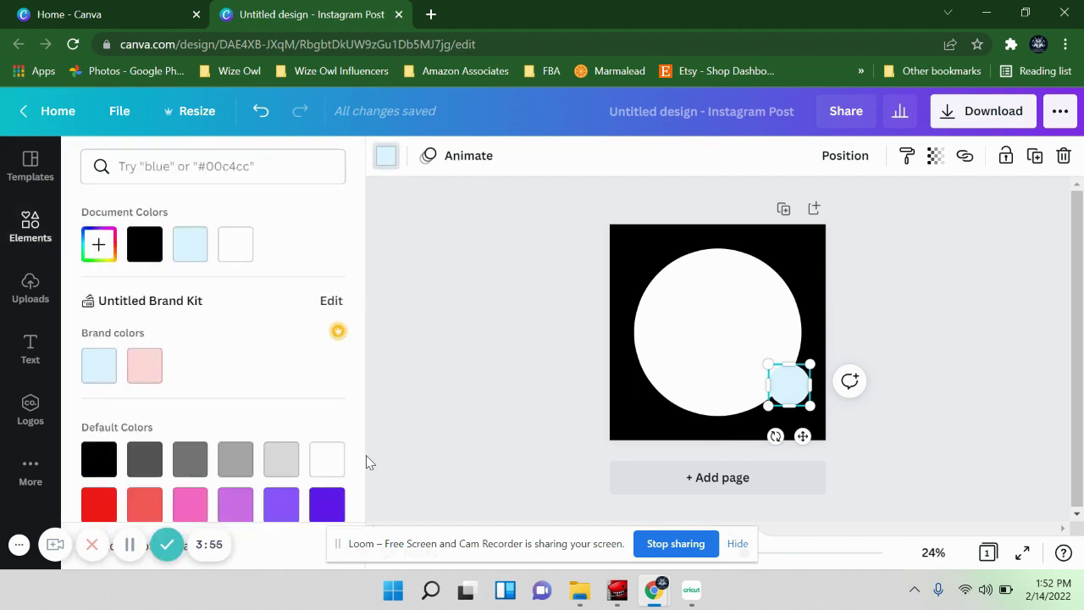
{"action": "left_click", "coordinate": [327, 460]}
{"action": "key", "text": "Escape"}
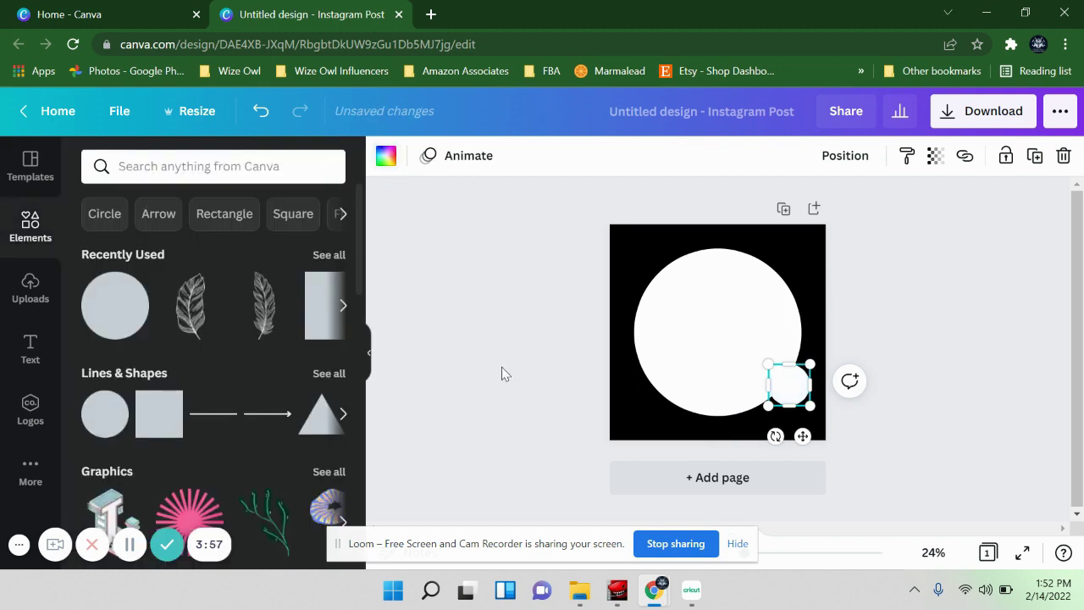
{"action": "left_click", "coordinate": [510, 357]}
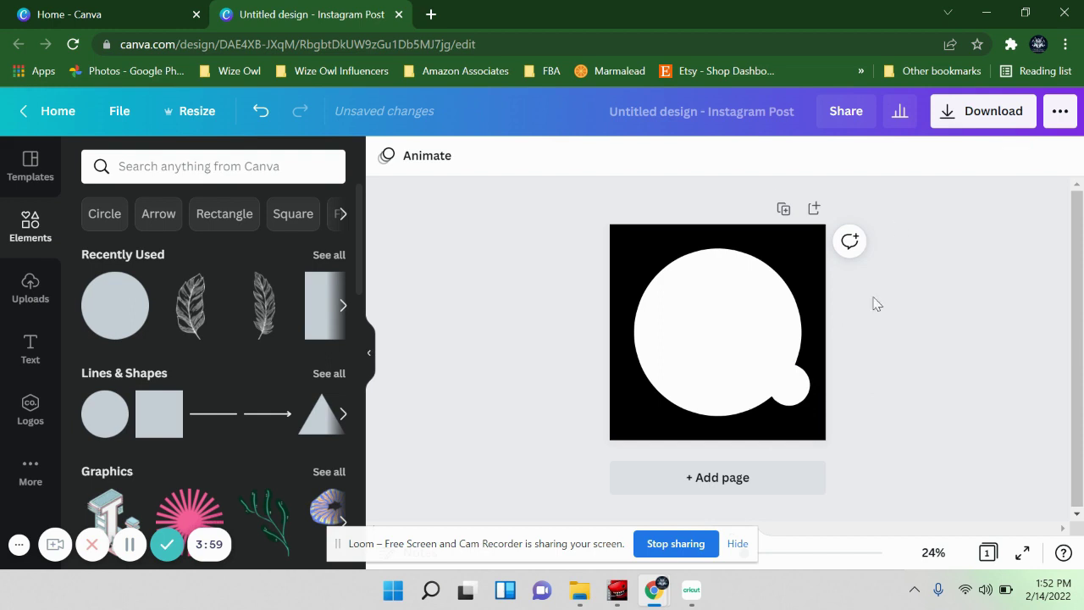
- Enlarge the large white circle slightly and center it on the page again
{"action": "left_click", "coordinate": [724, 333]}
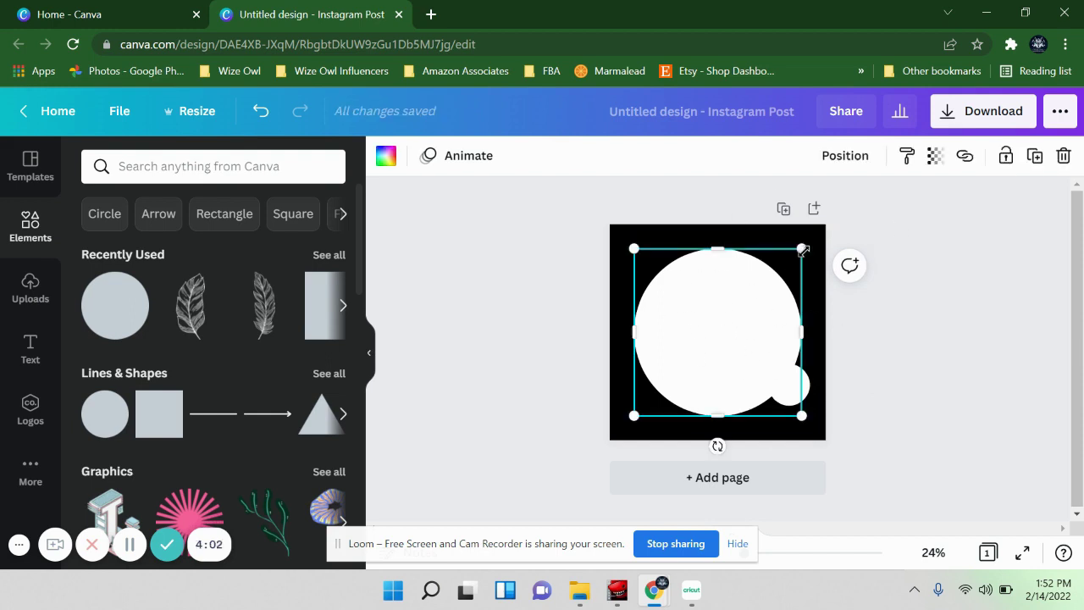
{"action": "left_click_drag", "start_coordinate": [802, 248], "coordinate": [816, 231]}
{"action": "left_click_drag", "start_coordinate": [742, 307], "coordinate": [738, 315]}
- Reposition the small white circle so it protrudes from the lower-right edge of the enlarged circle
{"action": "left_click", "coordinate": [789, 388]}
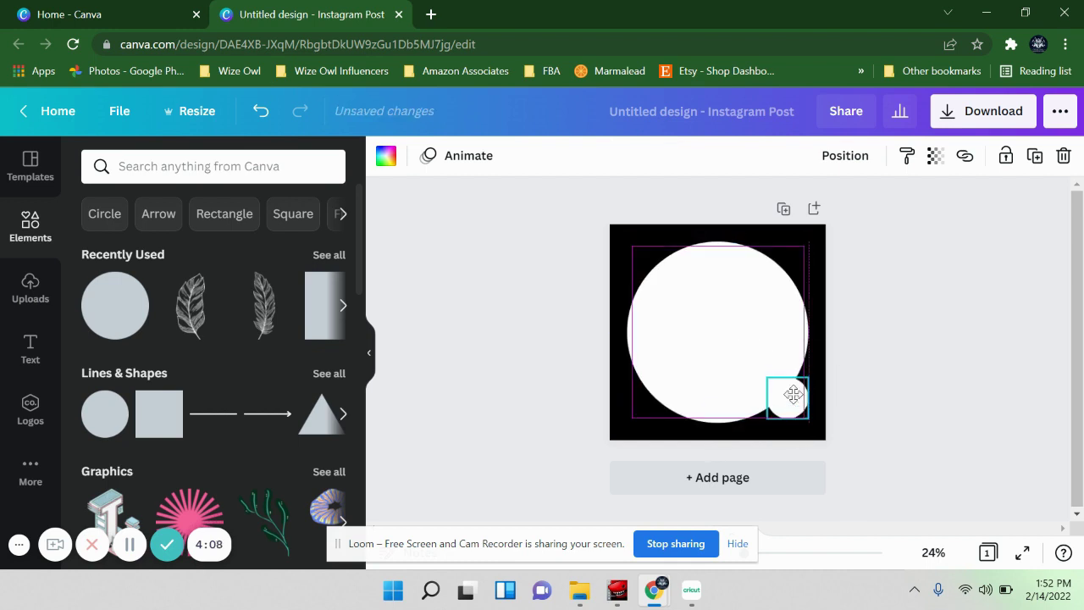
{"action": "left_click", "coordinate": [909, 394]}
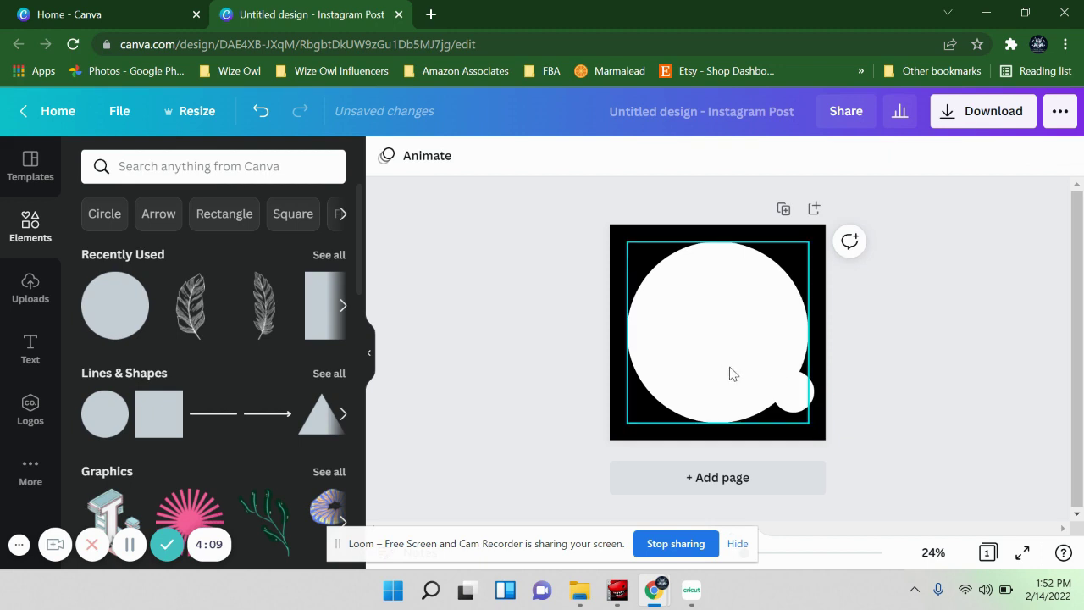
{"action": "left_click", "coordinate": [803, 383]}
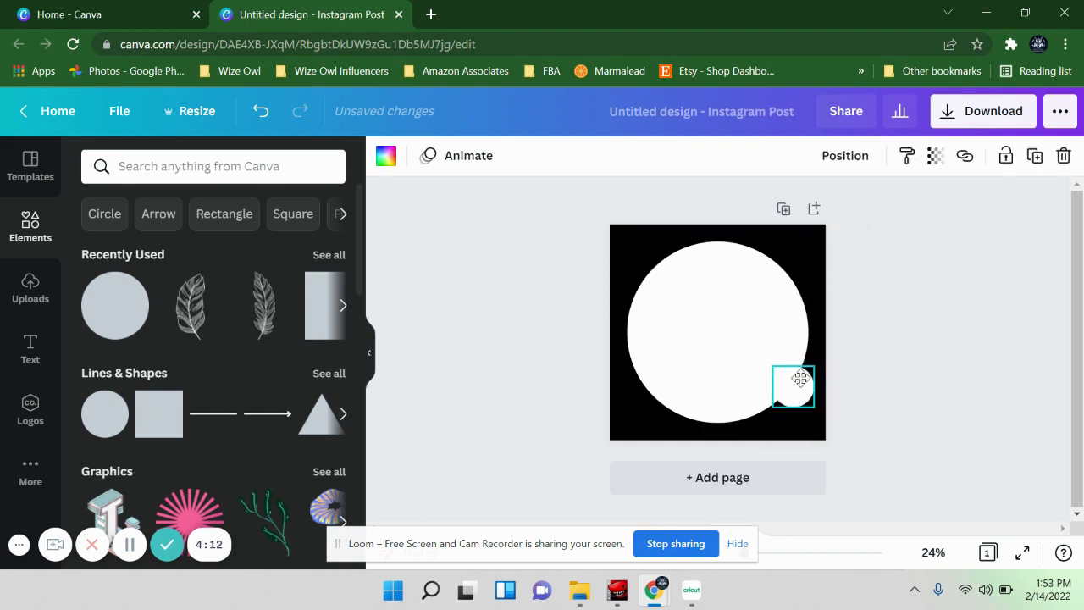
{"action": "left_click", "coordinate": [950, 371]}
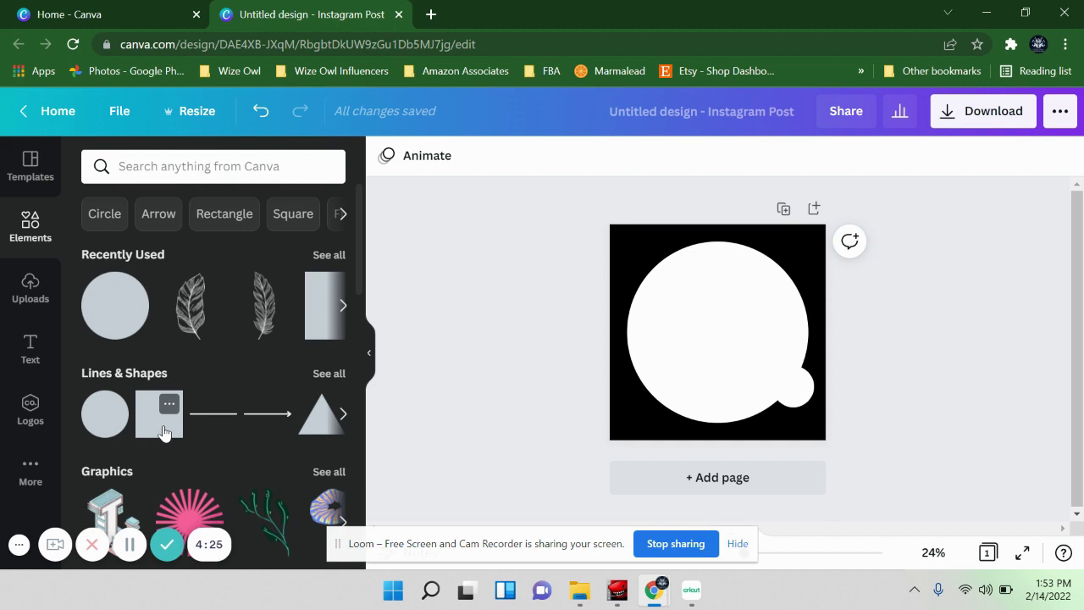
- Add another circle shape in its dark color, shrink it to a small hole size, and center it inside the large white circle
{"action": "left_click", "coordinate": [115, 403]}
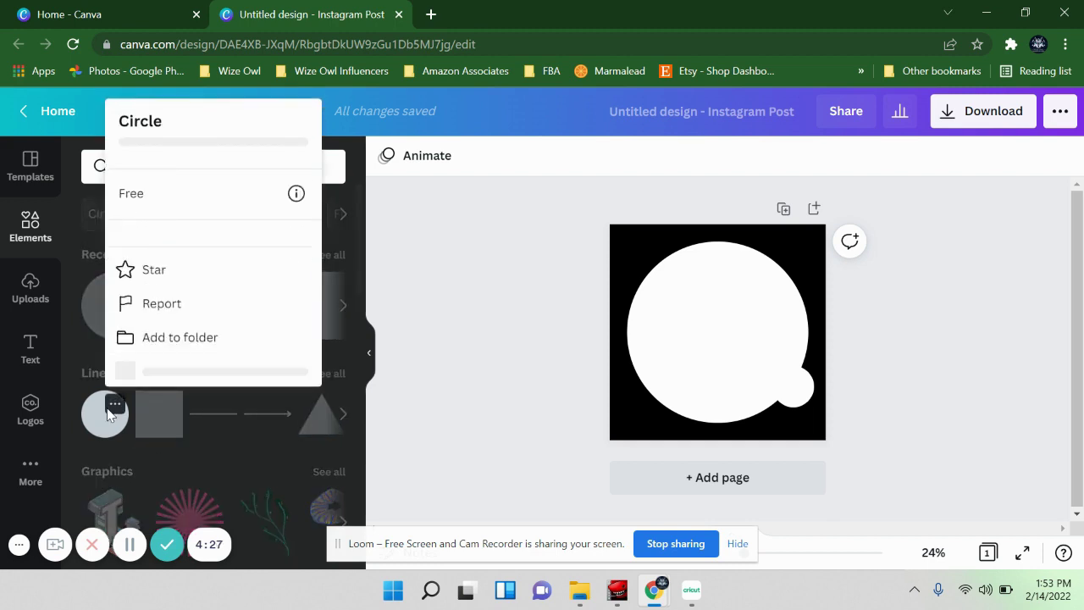
{"action": "left_click", "coordinate": [103, 430]}
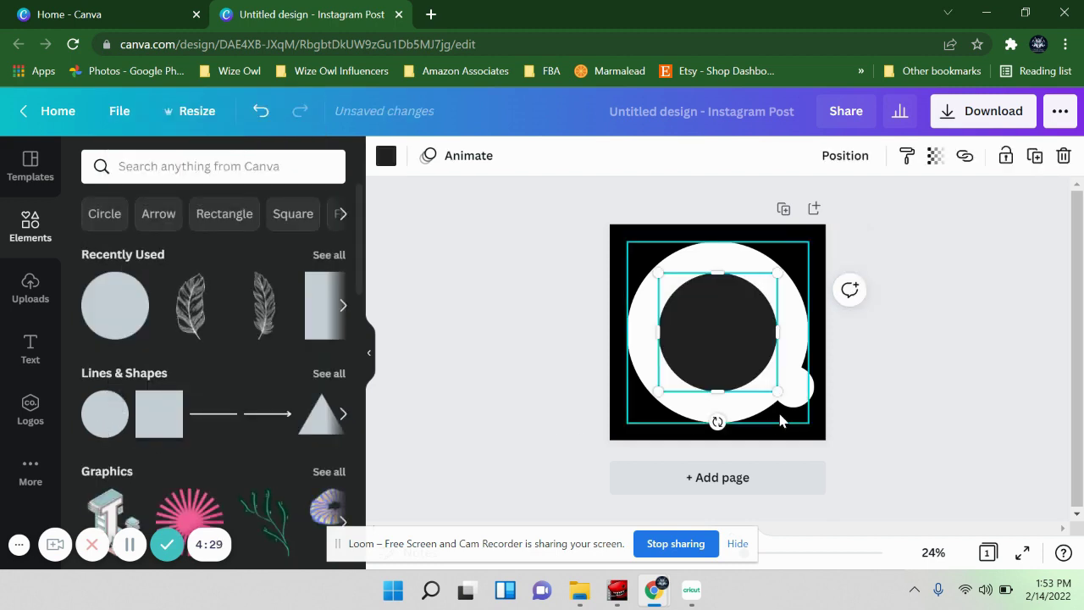
{"action": "left_click_drag", "start_coordinate": [778, 389], "coordinate": [694, 301]}
{"action": "left_click_drag", "start_coordinate": [693, 297], "coordinate": [717, 331]}
{"action": "left_click", "coordinate": [929, 398]}
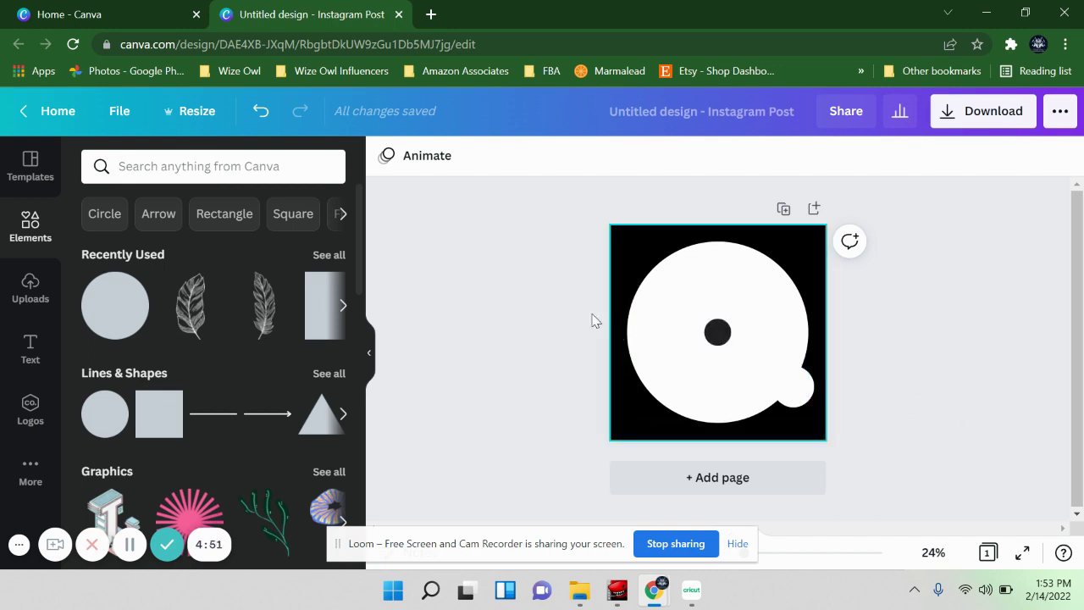
{"action": "left_click_drag", "start_coordinate": [716, 331], "coordinate": [717, 332]}
{"action": "left_click", "coordinate": [537, 325]}
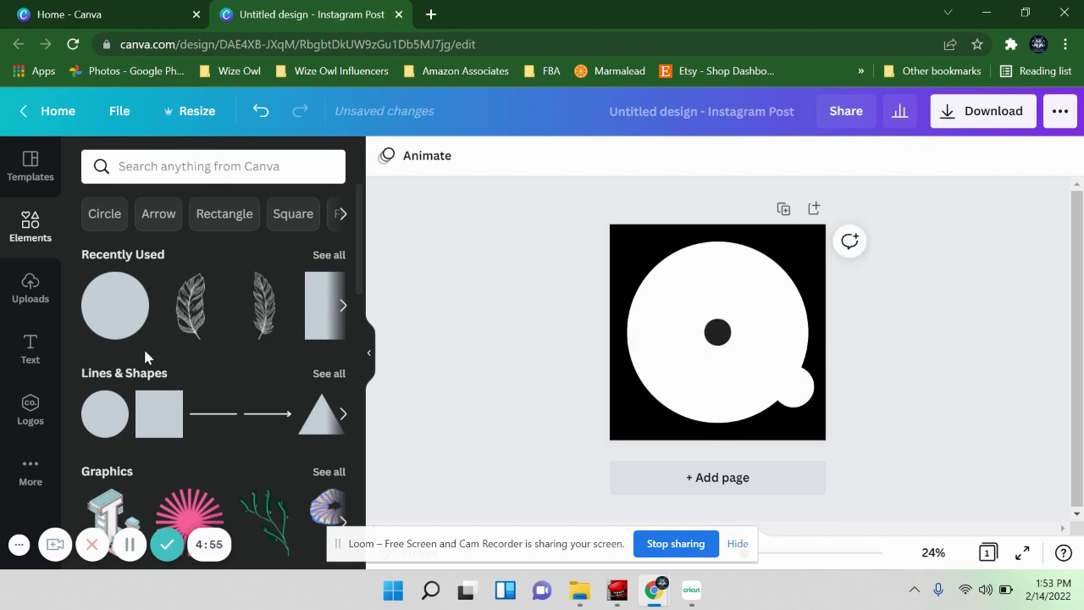
- Add a heading reading "Wize Owl", scale it to about size 69, and center it above the small dark circle
{"action": "left_click", "coordinate": [42, 356]}
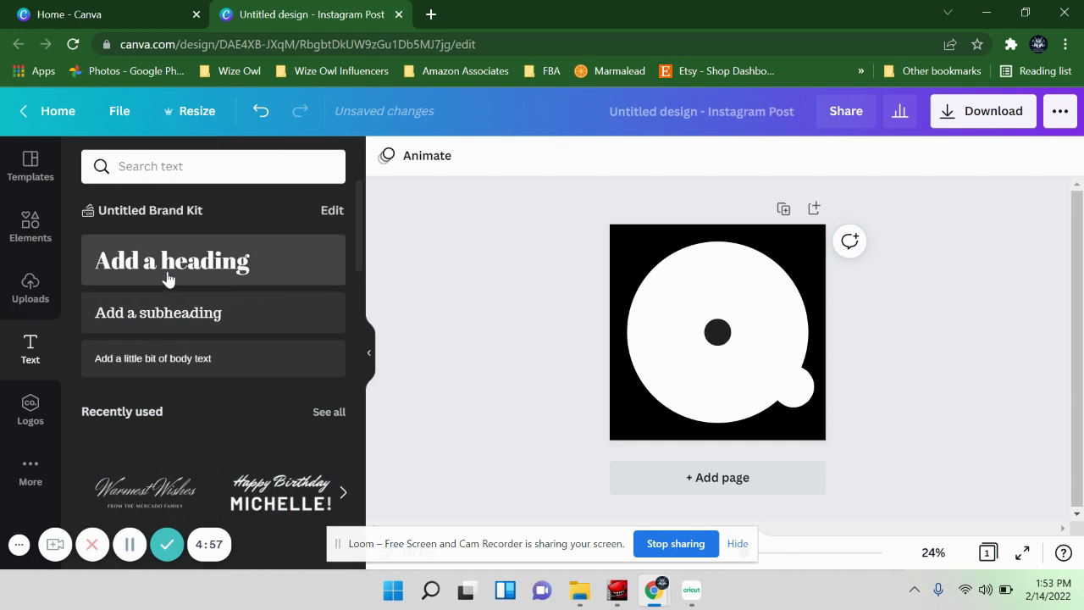
{"action": "left_click", "coordinate": [240, 269]}
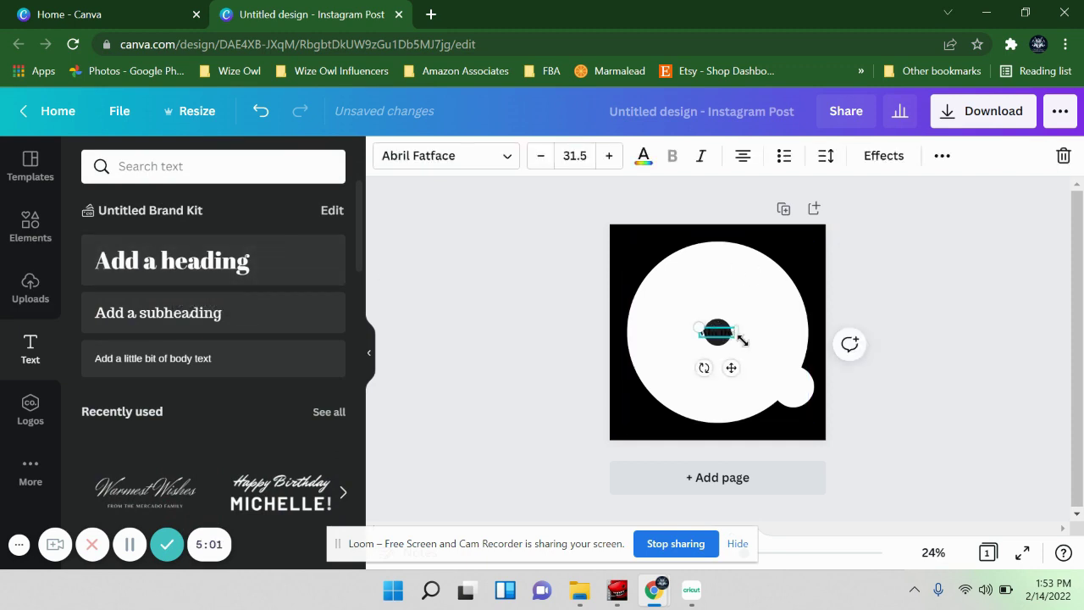
{"action": "mouse_move", "coordinate": [736, 336]}
{"action": "left_mouse_down"}
{"action": "mouse_move", "coordinate": [735, 291]}
{"action": "mouse_move", "coordinate": [761, 306]}
{"action": "mouse_move", "coordinate": [733, 327]}
{"action": "left_mouse_up"}
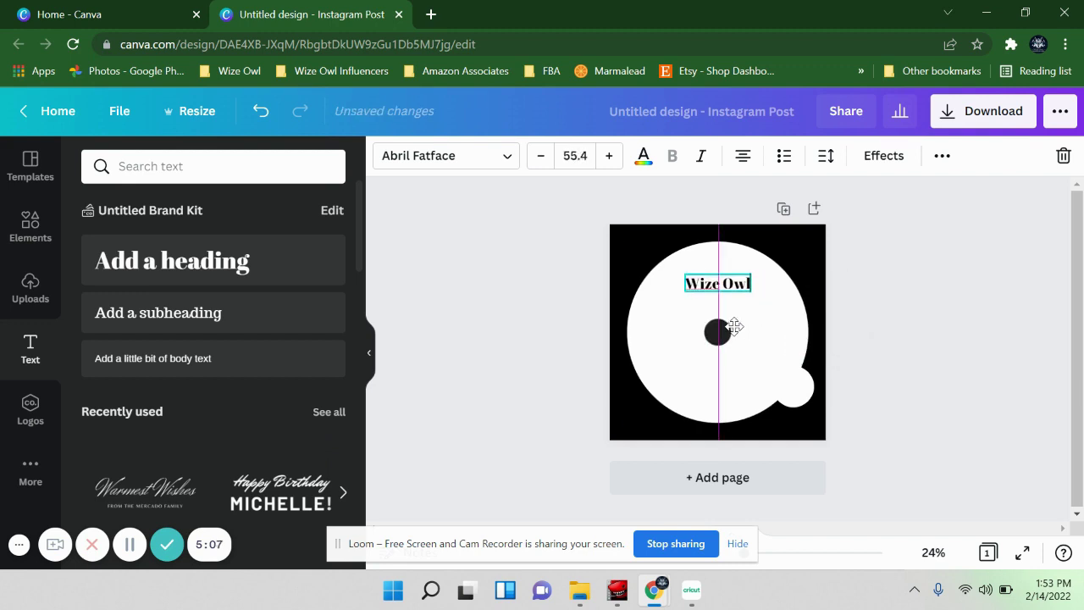
{"action": "left_click_drag", "start_coordinate": [751, 291], "coordinate": [767, 291]}
{"action": "left_click_drag", "start_coordinate": [742, 332], "coordinate": [734, 329]}
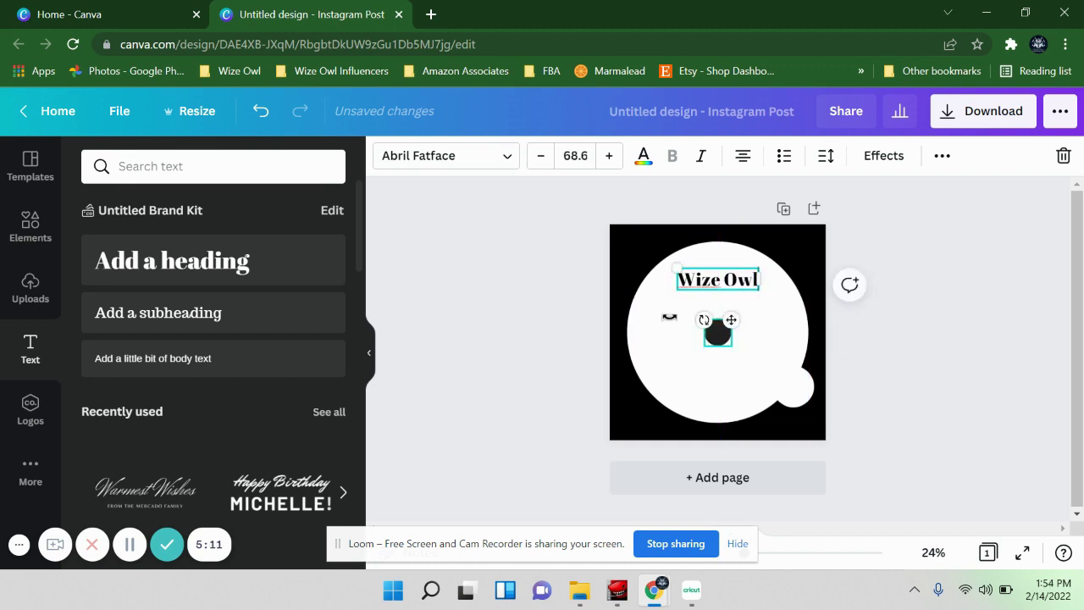
{"action": "left_click", "coordinate": [565, 279]}
- Change the "Wize Owl" heading's font to Moontime and enlarge it to about size 92.5, keeping it centered above the dark circle
{"action": "left_click", "coordinate": [745, 288]}
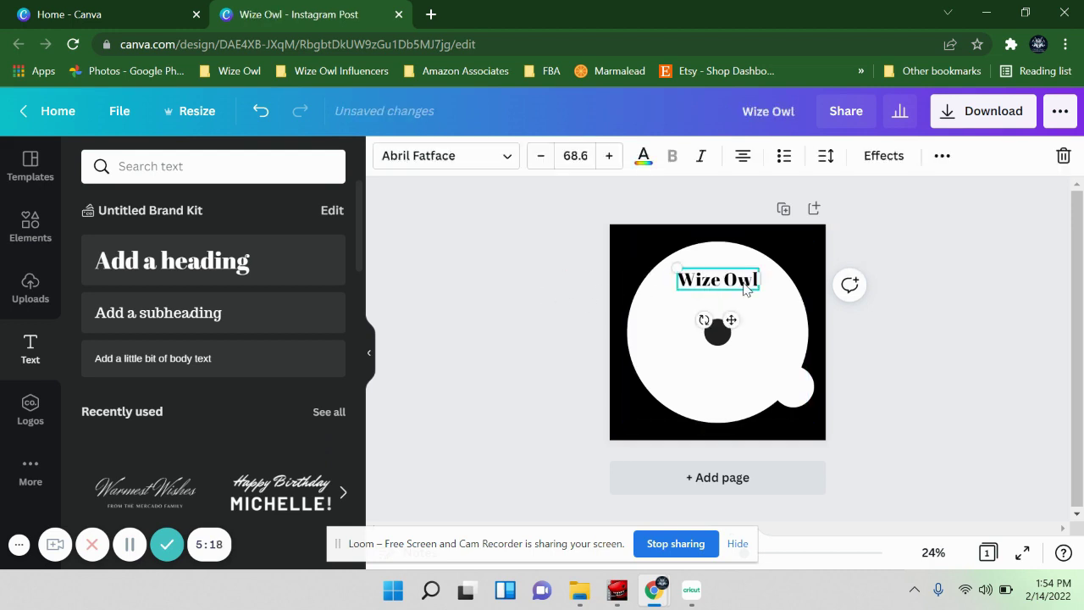
{"action": "left_click", "coordinate": [491, 161]}
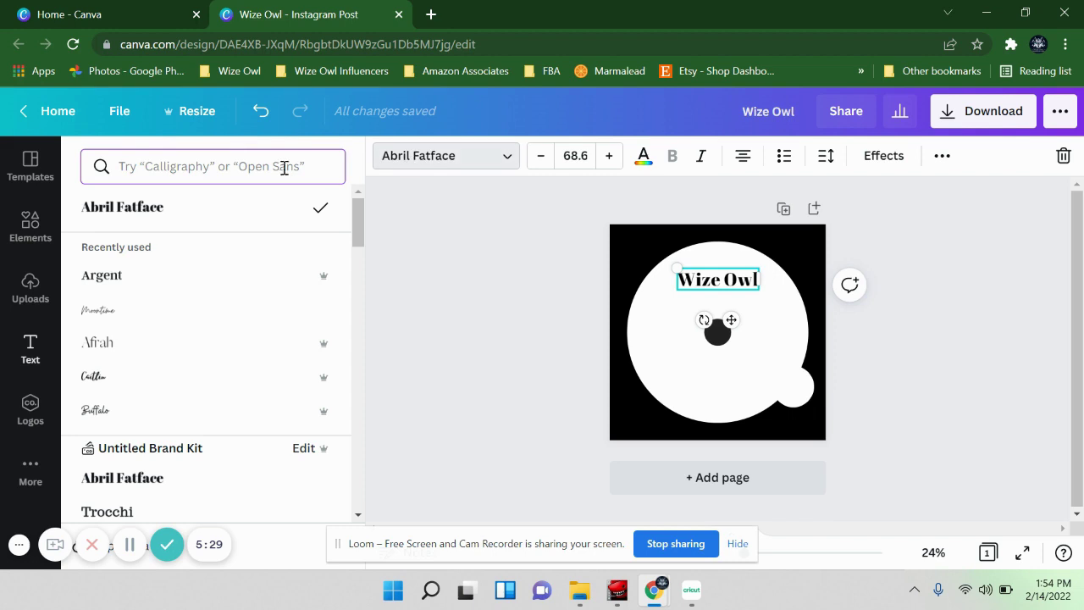
{"action": "scroll", "coordinate": [266, 344], "scroll_direction": "down", "scroll_amount": 8}
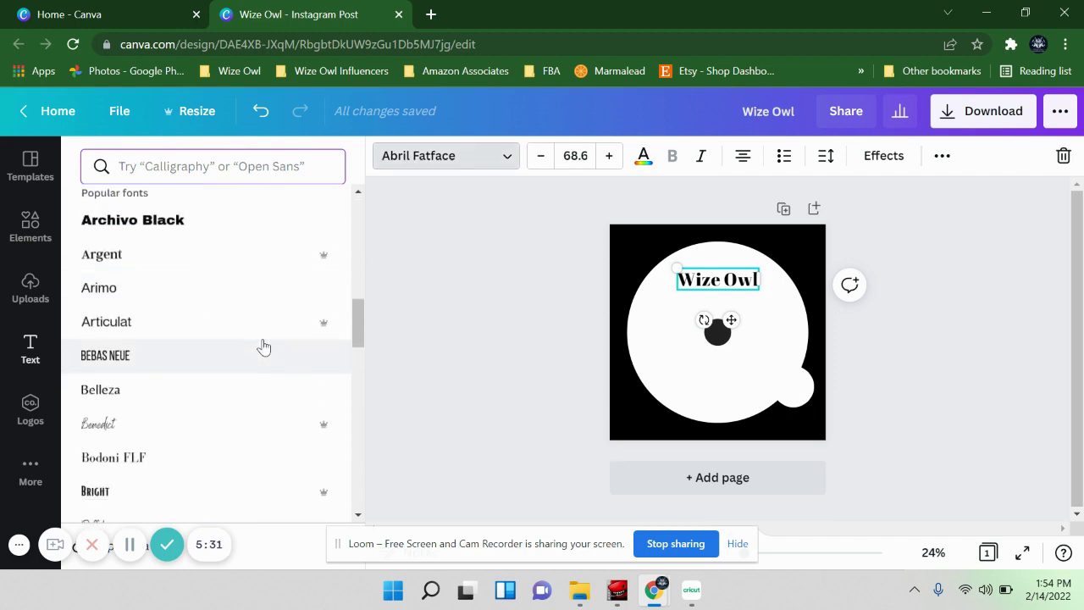
{"action": "scroll", "coordinate": [263, 345], "scroll_direction": "down", "scroll_amount": 5}
{"action": "mouse_move", "coordinate": [328, 299]}
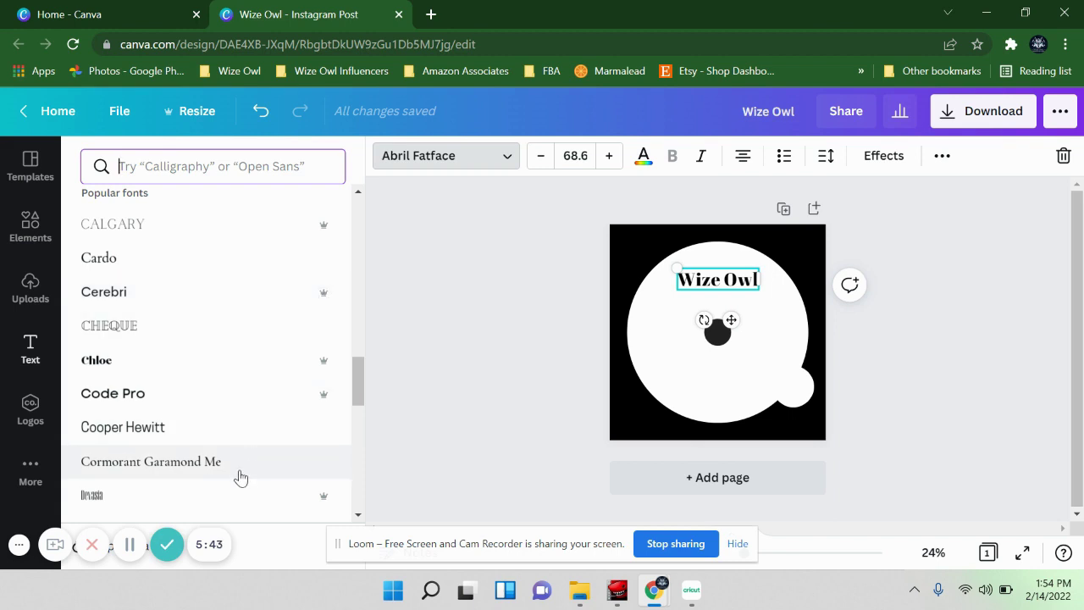
{"action": "scroll", "coordinate": [241, 479], "scroll_direction": "up", "scroll_amount": 10}
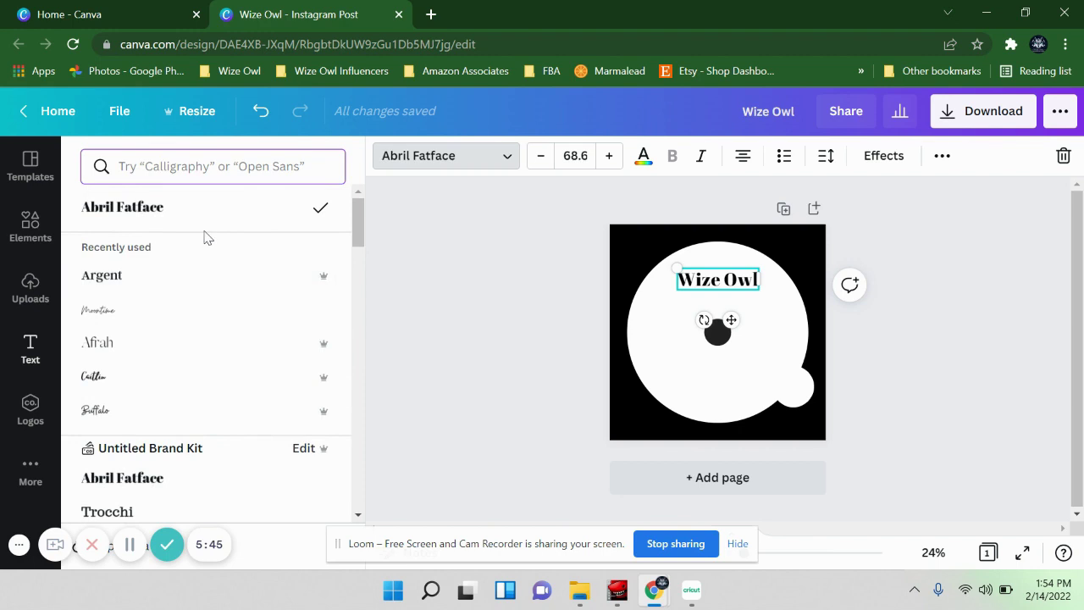
{"action": "left_click", "coordinate": [172, 315]}
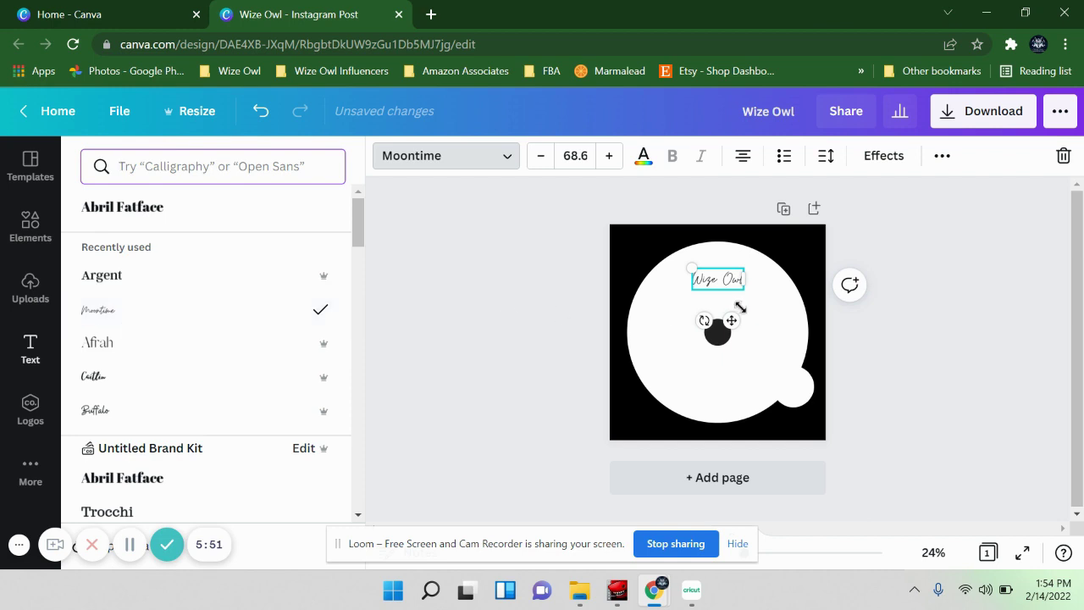
{"action": "left_click_drag", "start_coordinate": [739, 288], "coordinate": [737, 326]}
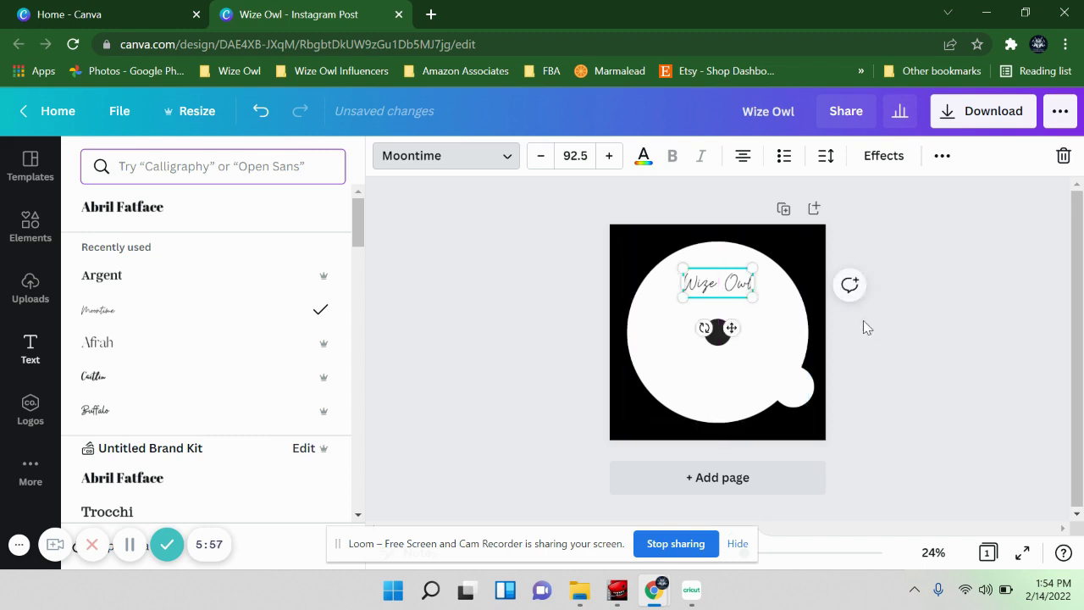
{"action": "left_click", "coordinate": [932, 314]}
{"action": "left_click", "coordinate": [912, 314]}
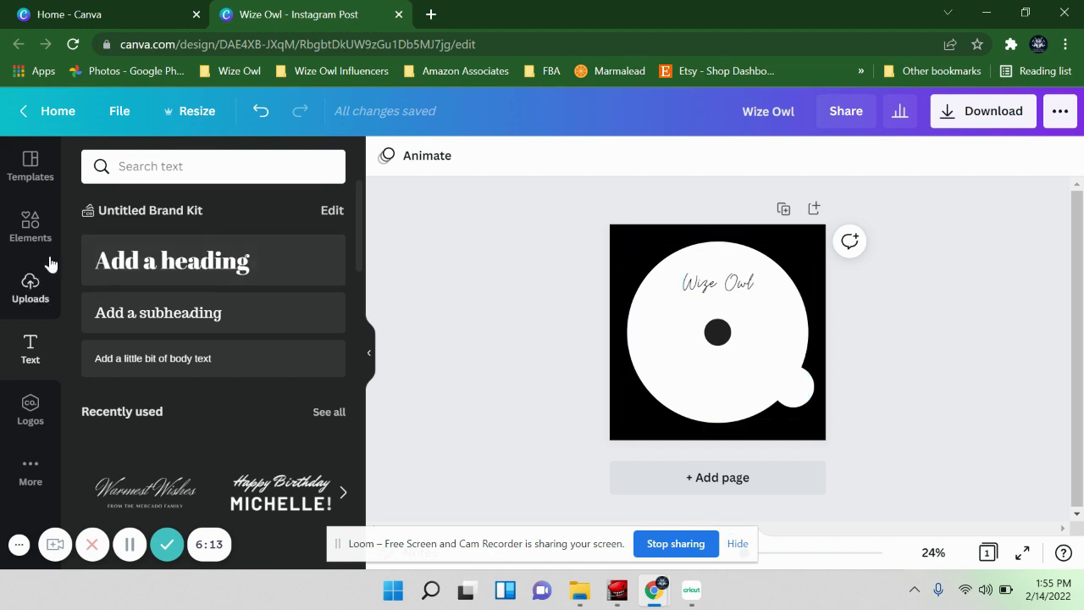
- Search the elements library for "feathers" and browse the designs
{"action": "left_click", "coordinate": [29, 223]}
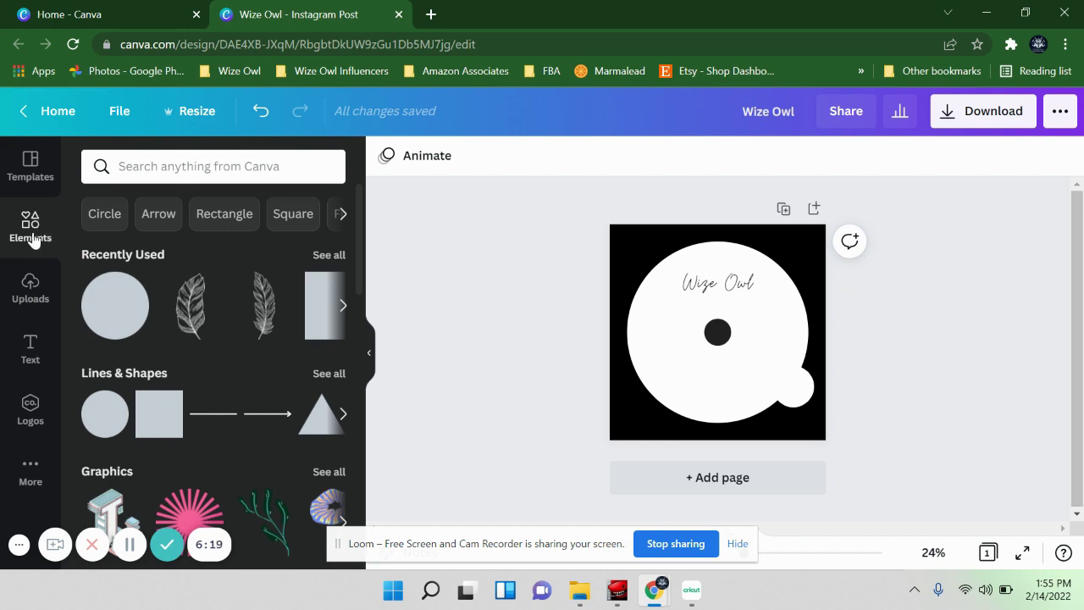
{"action": "left_click", "coordinate": [185, 166]}
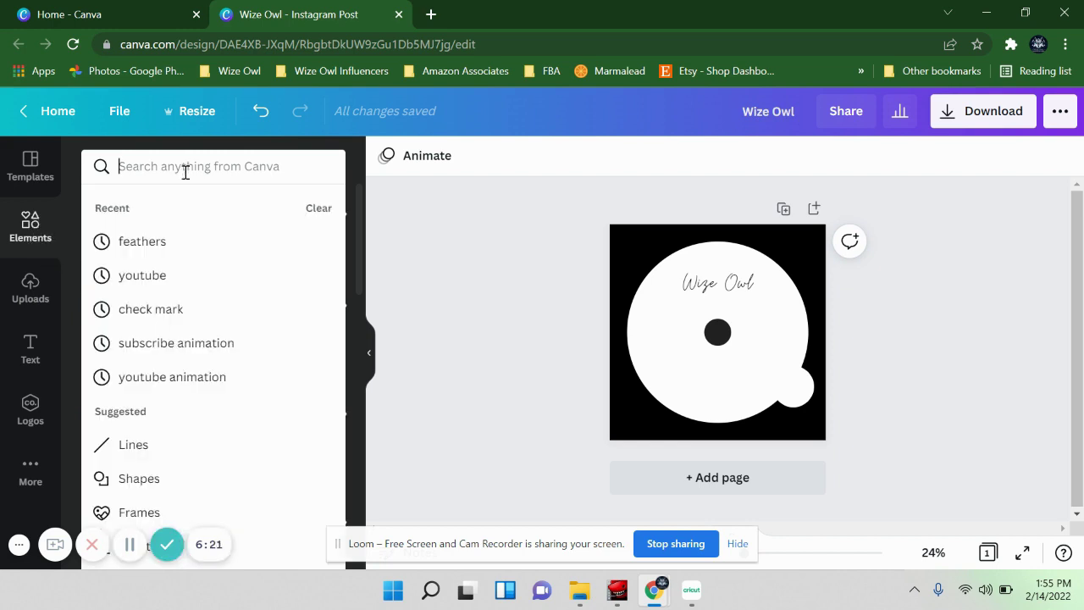
{"action": "left_click", "coordinate": [173, 247]}
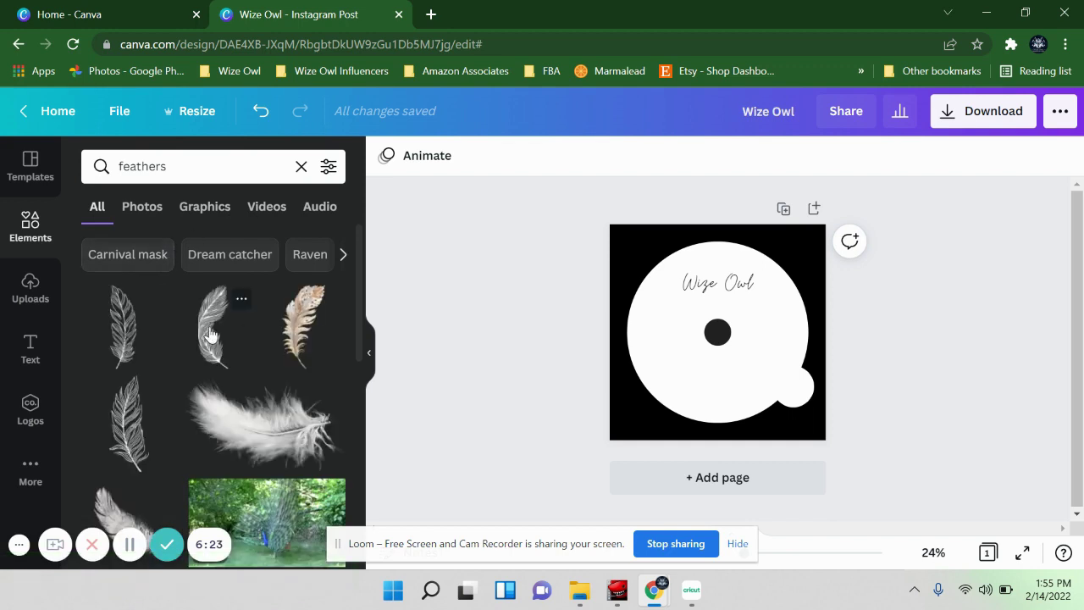
{"action": "scroll", "coordinate": [177, 401], "scroll_direction": "down", "scroll_amount": 5}
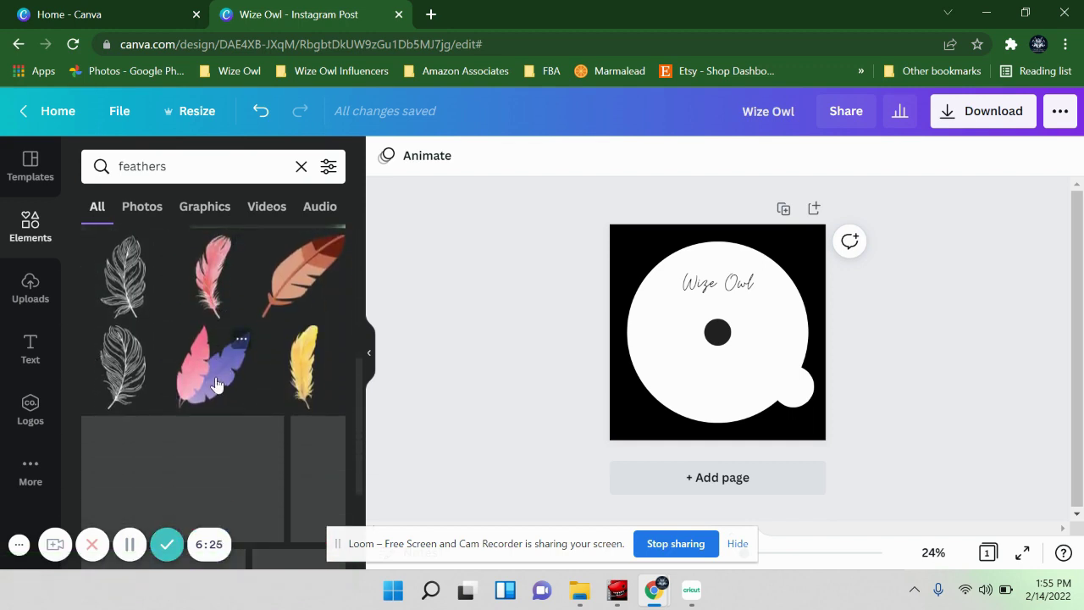
{"action": "scroll", "coordinate": [164, 310], "scroll_direction": "up", "scroll_amount": 5}
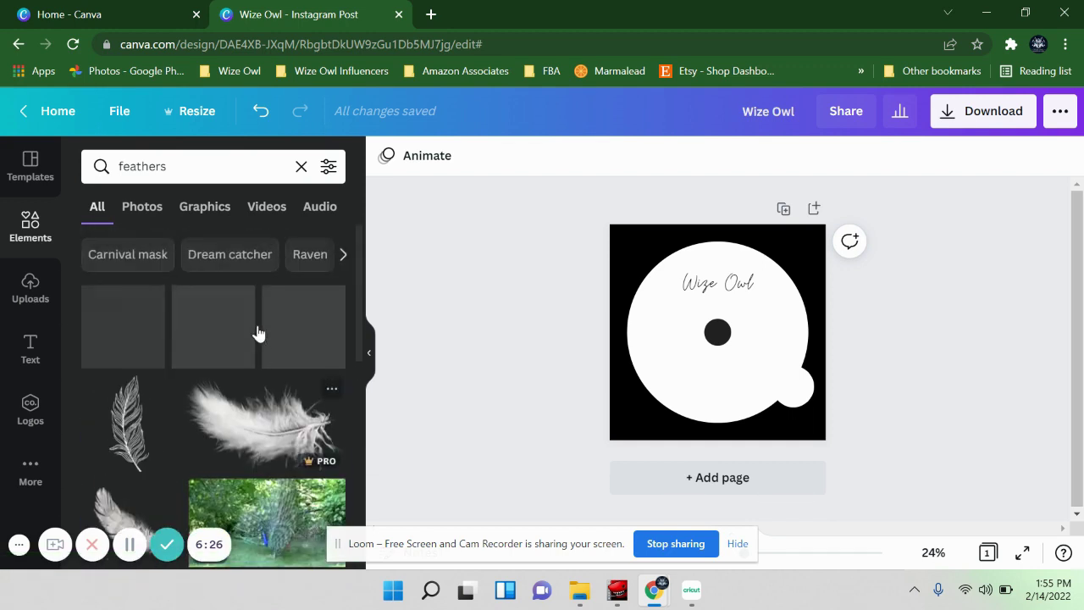
- Add the recently used line-art feather, rotate it to lie horizontally, shrink it, and center it above the "Wize Owl" text
{"action": "left_click", "coordinate": [40, 242]}
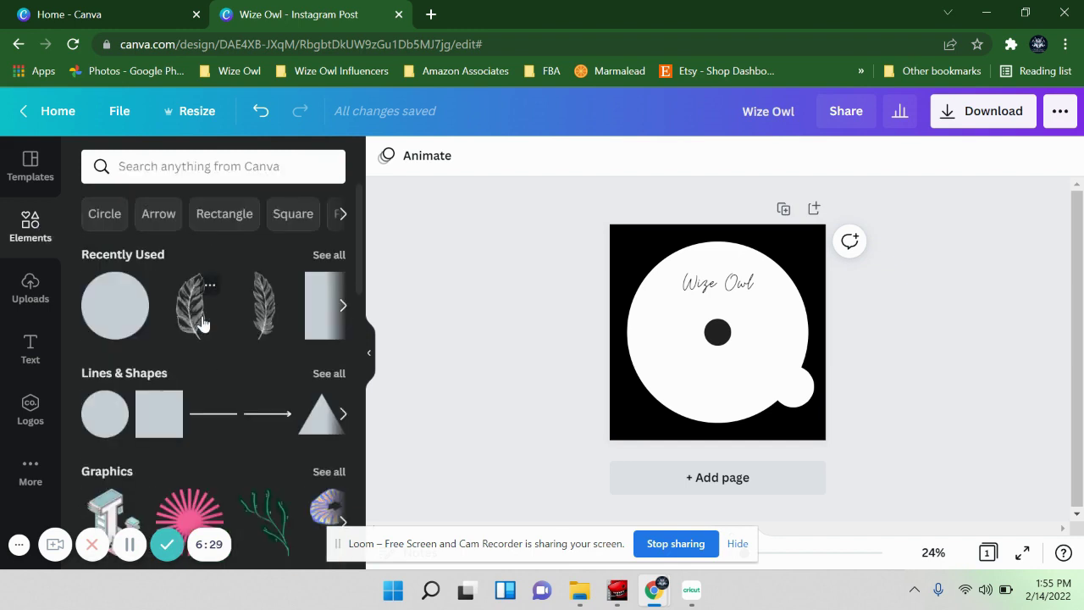
{"action": "left_click", "coordinate": [201, 315]}
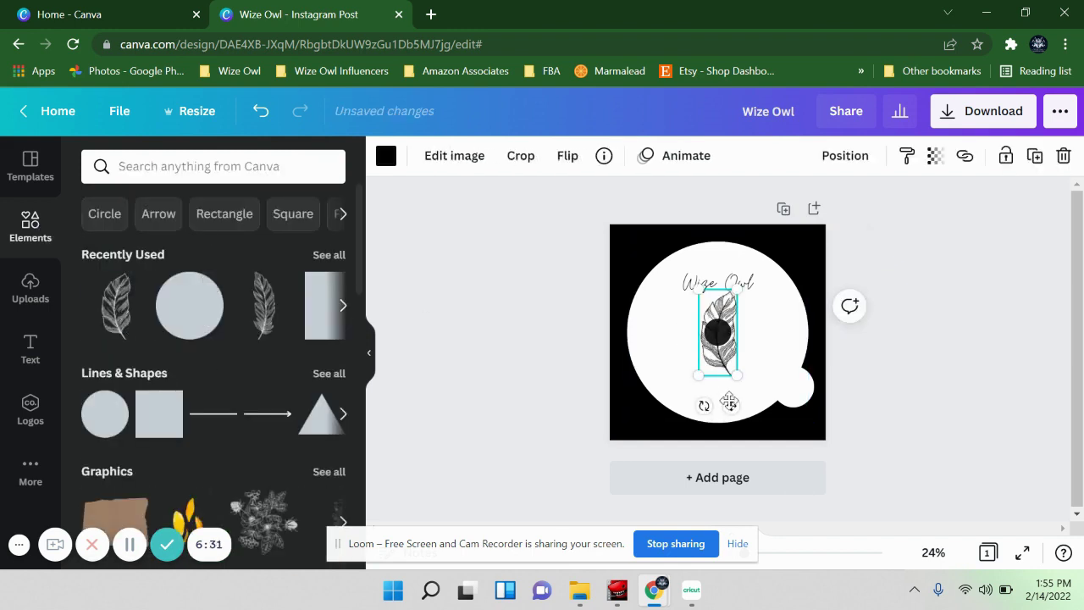
{"action": "left_click_drag", "start_coordinate": [702, 406], "coordinate": [765, 254]}
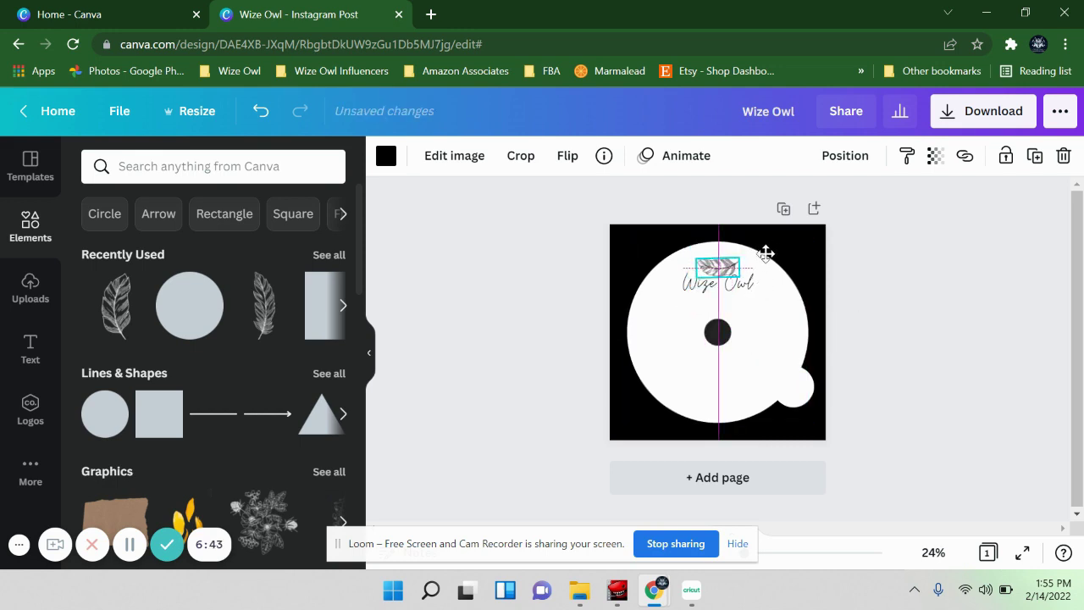
{"action": "left_click_drag", "start_coordinate": [766, 250], "coordinate": [765, 249]}
{"action": "left_click", "coordinate": [932, 288]}
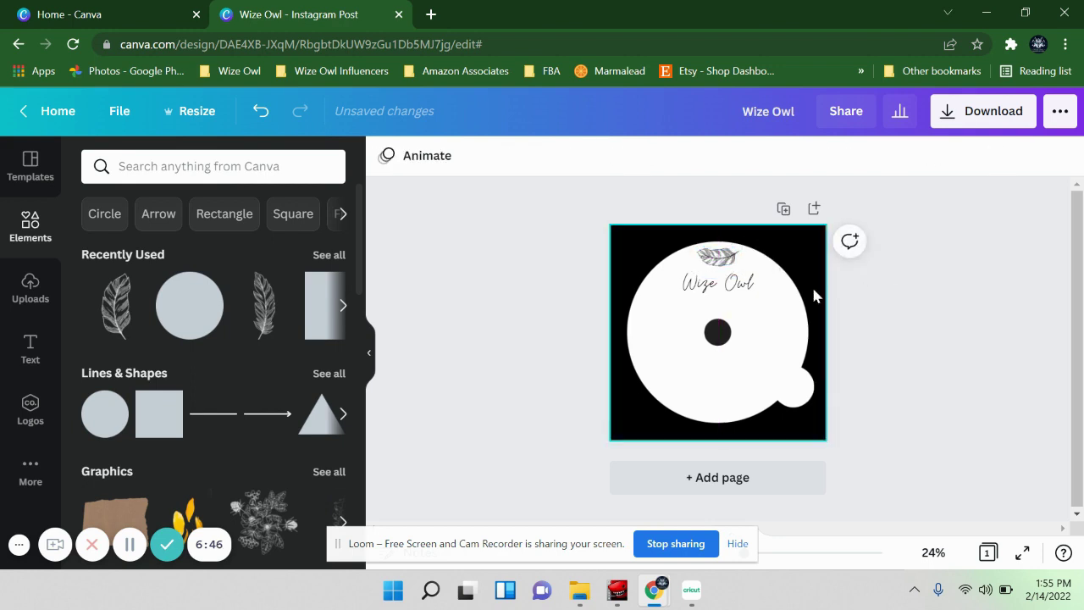
- Recolor the line-art feather above the "Wize Owl" text to the teal in the default colors
{"action": "left_click", "coordinate": [733, 264]}
{"action": "left_click", "coordinate": [386, 158]}
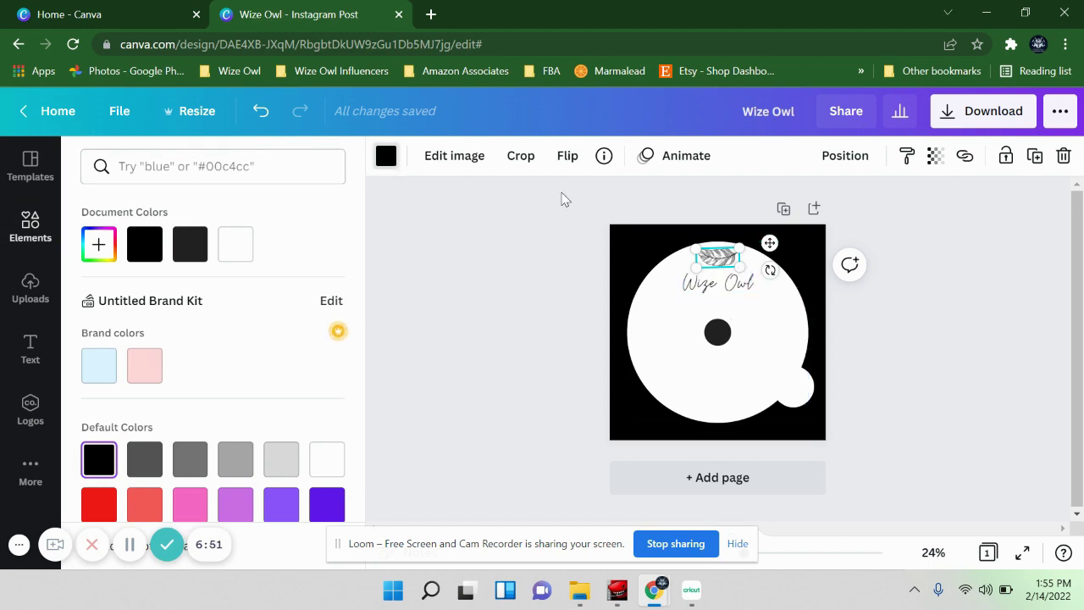
{"action": "scroll", "coordinate": [237, 254], "scroll_direction": "down", "scroll_amount": 2}
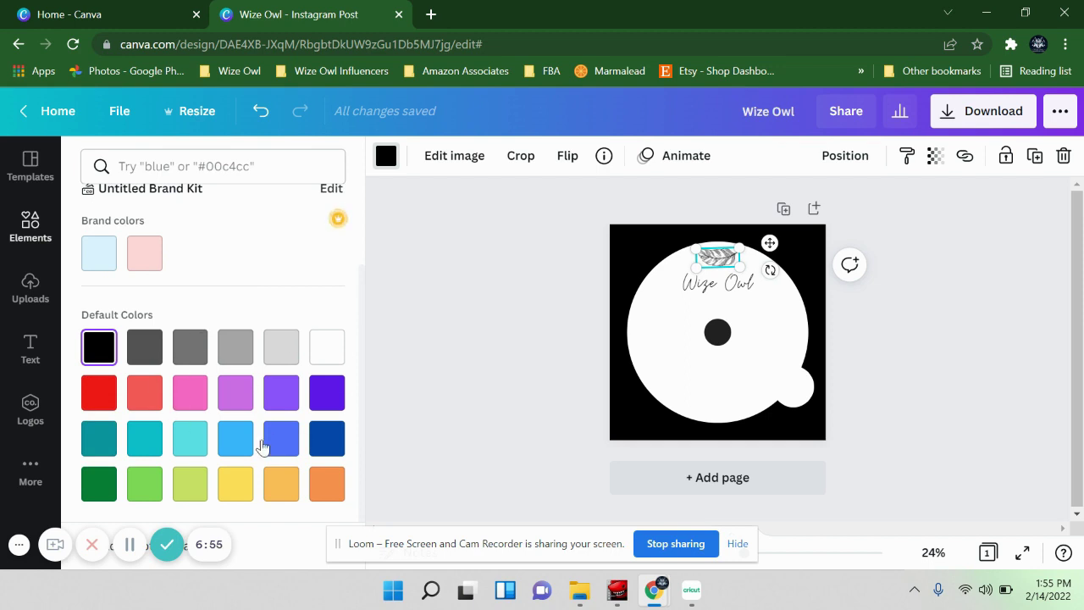
{"action": "scroll", "coordinate": [220, 415], "scroll_direction": "up", "scroll_amount": 1}
{"action": "scroll", "coordinate": [220, 412], "scroll_direction": "up", "scroll_amount": 1}
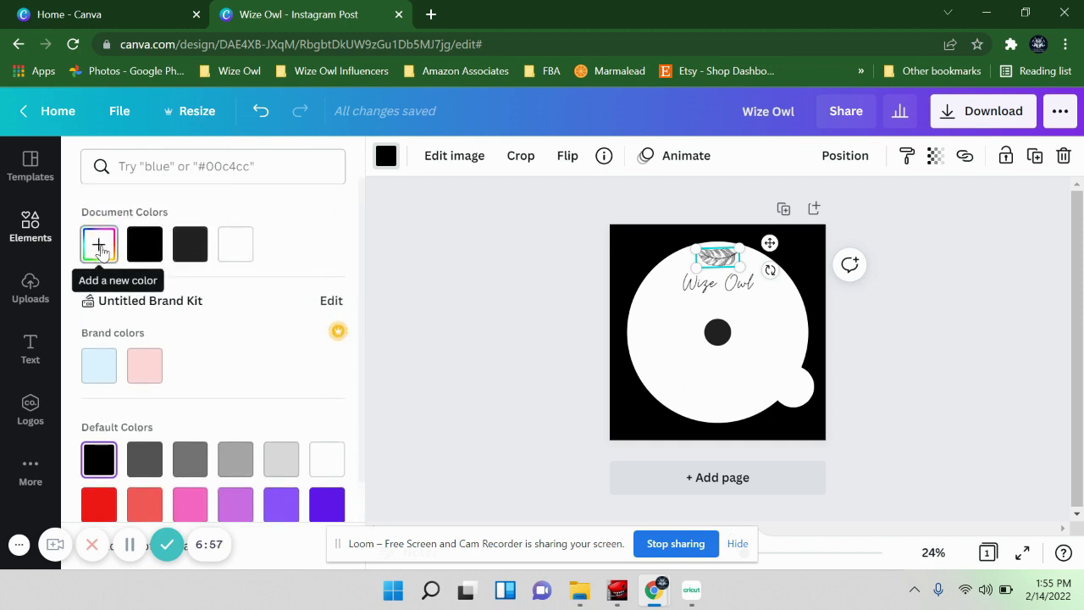
{"action": "left_click", "coordinate": [99, 244]}
{"action": "left_click_drag", "start_coordinate": [203, 388], "coordinate": [227, 388]}
{"action": "left_click", "coordinate": [285, 234]}
{"action": "scroll", "coordinate": [121, 415], "scroll_direction": "down", "scroll_amount": 2}
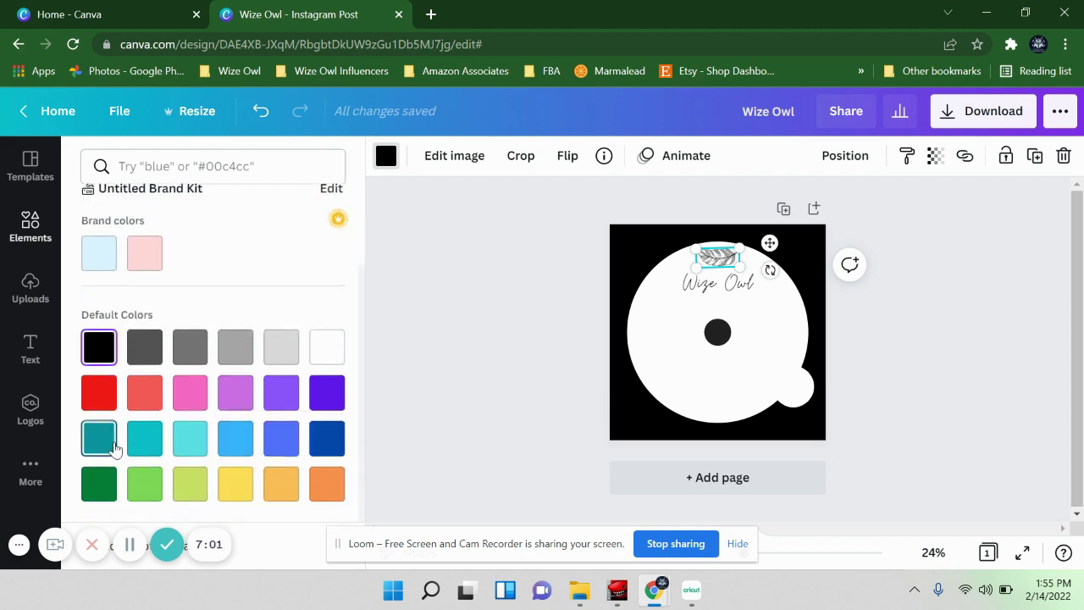
{"action": "left_click", "coordinate": [114, 449]}
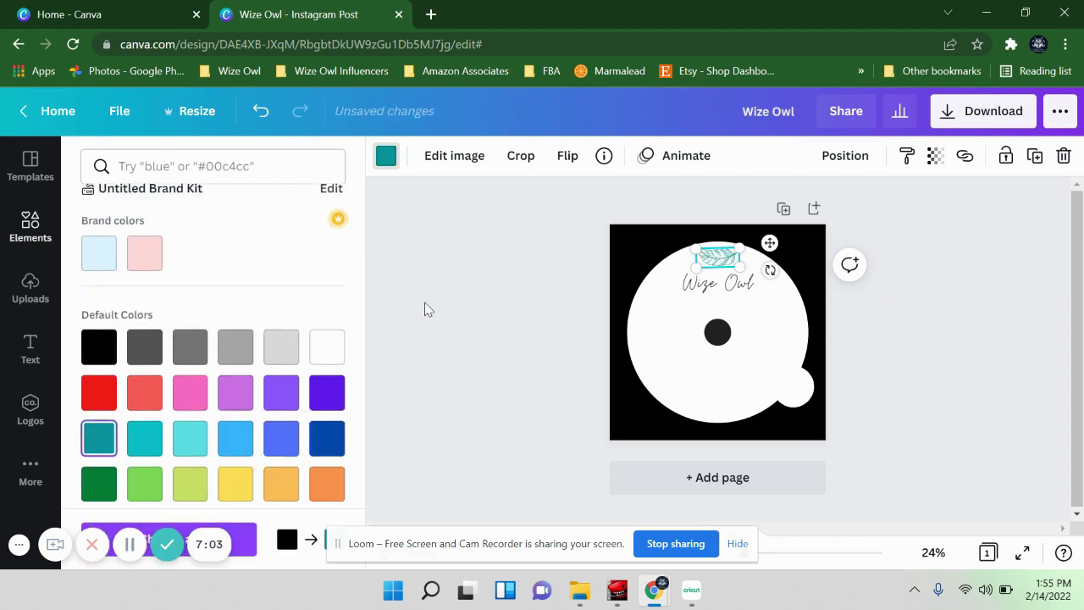
{"action": "left_click", "coordinate": [898, 370]}
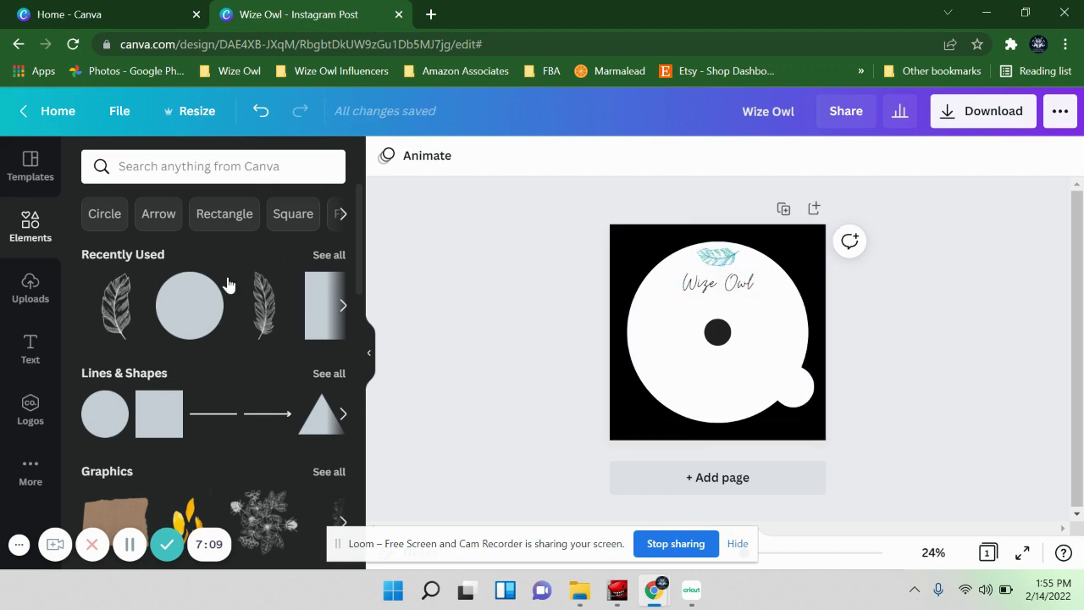
- Add a heading reading "Strawberry Kiwi", scale it to about size 58.9, and center it between "Wize Owl" and the dark circle
{"action": "left_click", "coordinate": [34, 359]}
{"action": "left_click", "coordinate": [179, 272]}
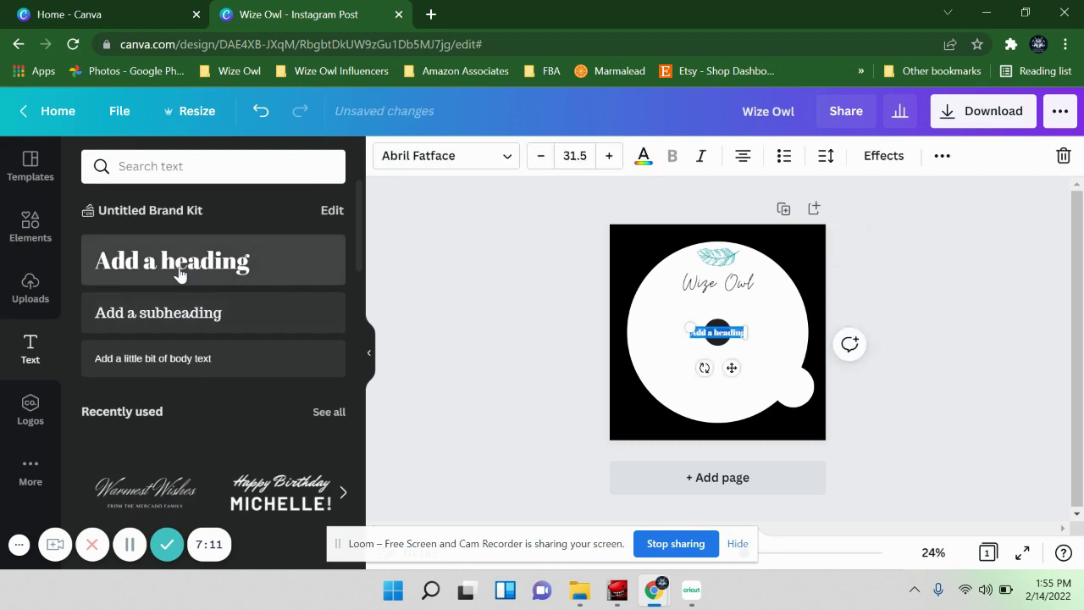
{"action": "type", "text": "Established"}
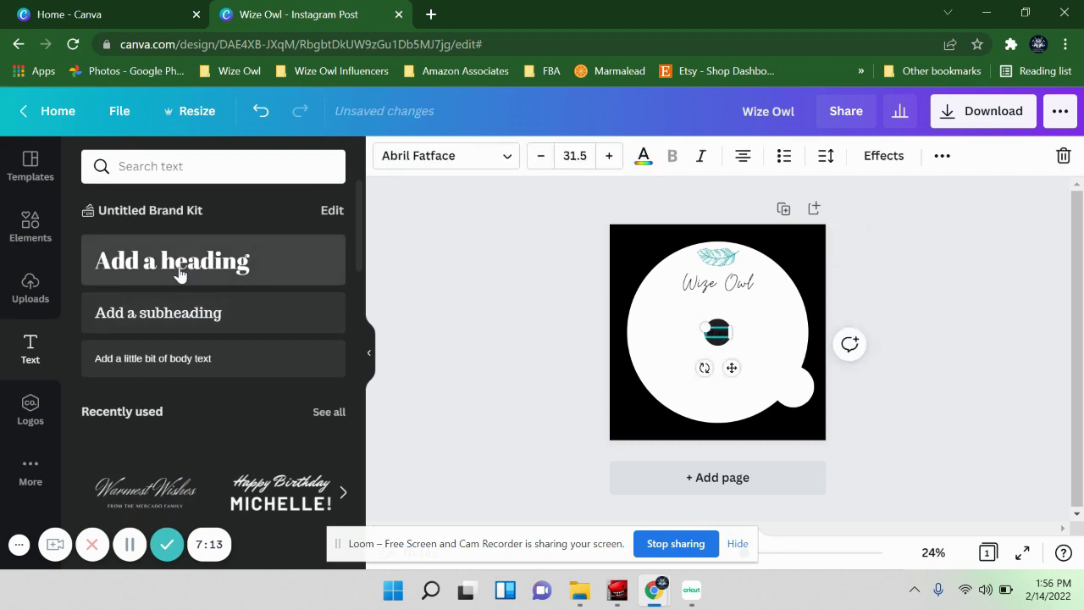
{"action": "type", "text": " kiw"}
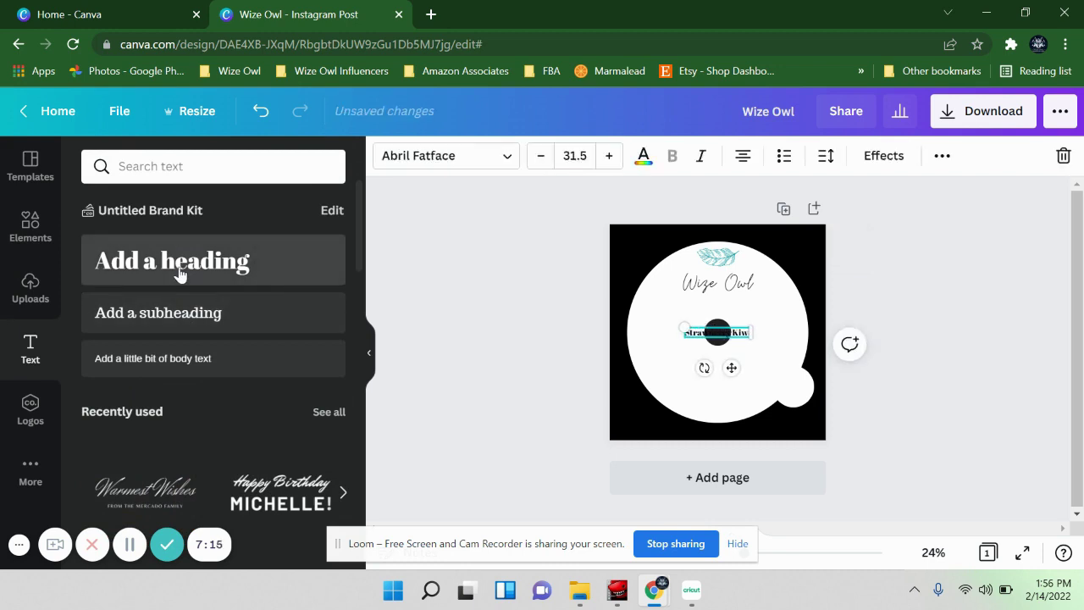
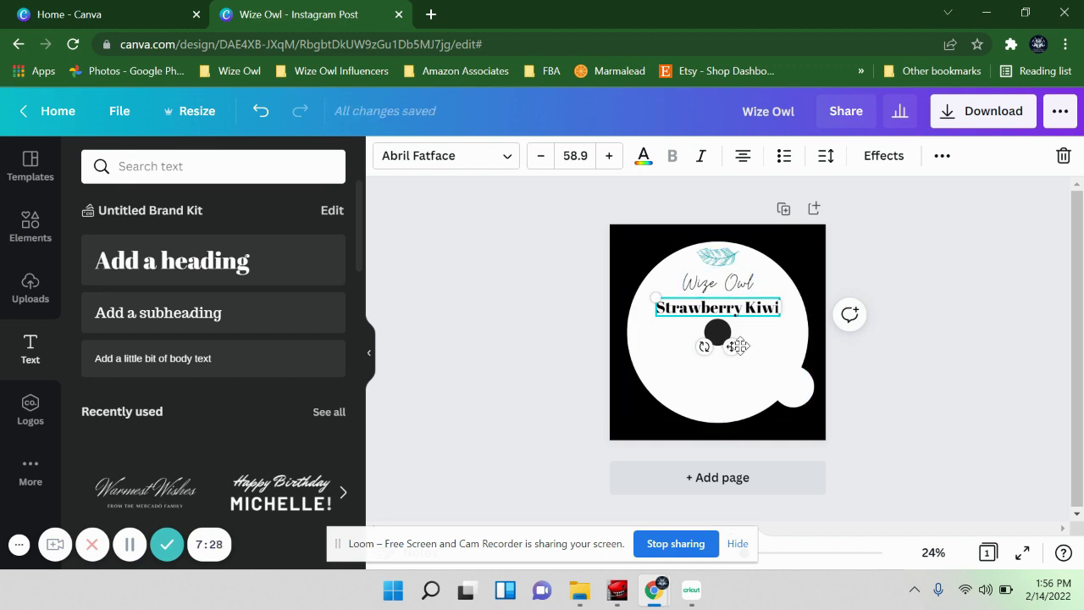
{"action": "left_click", "coordinate": [962, 338]}
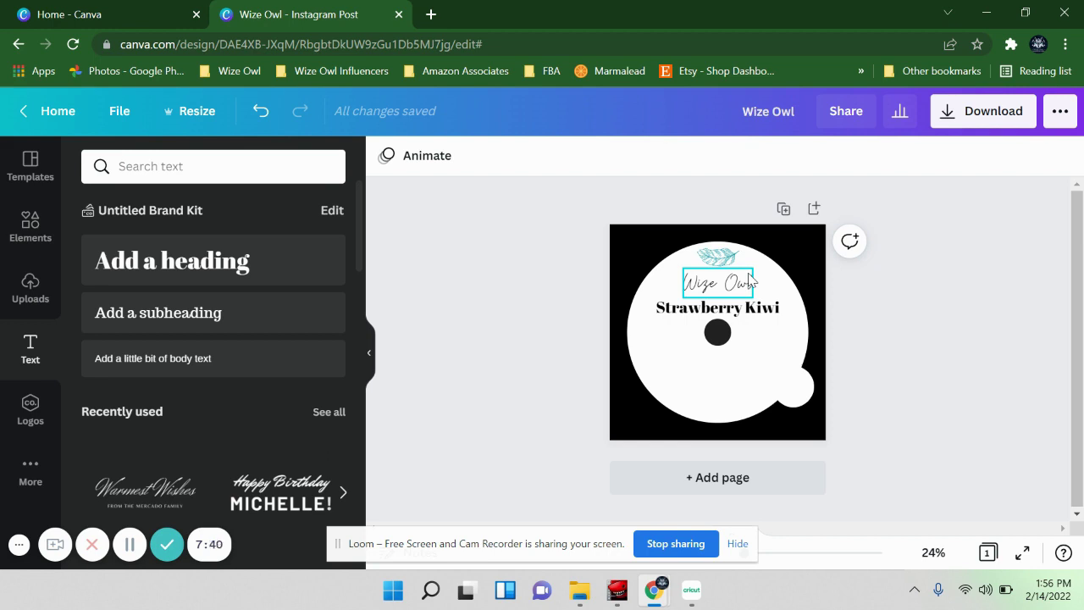
- Add a subheading reading "9 oz. Concrete Soy Candle", enlarge it to about size 40.6, and center it below the dark circle
{"action": "left_click", "coordinate": [179, 328]}
{"action": "key", "text": "BackSpace"}
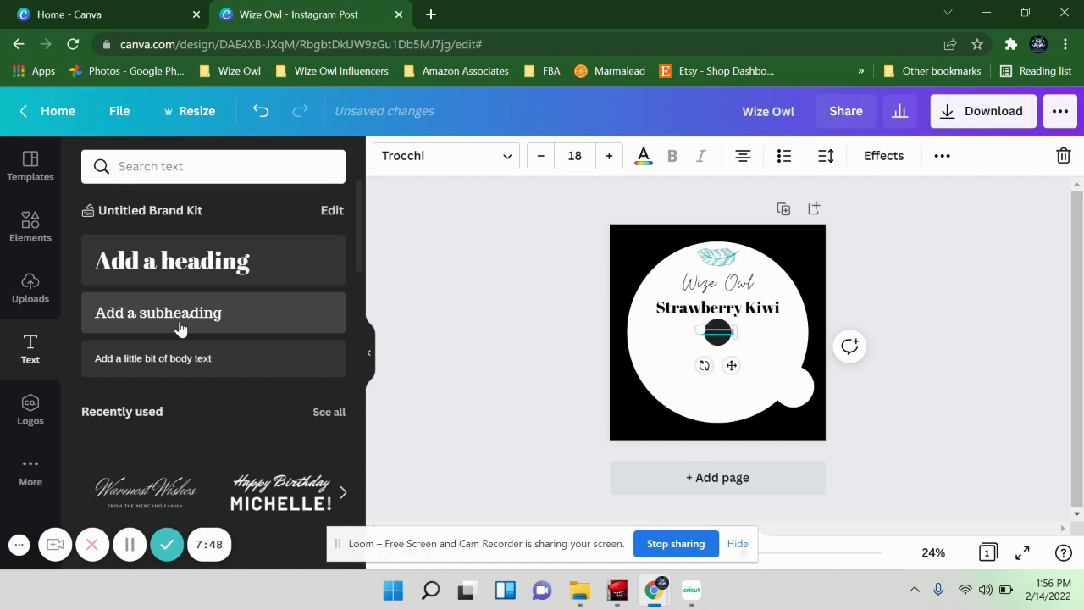
{"action": "type", "text": "Lip Balm"}
{"action": "left_click_drag", "start_coordinate": [749, 334], "coordinate": [730, 403]}
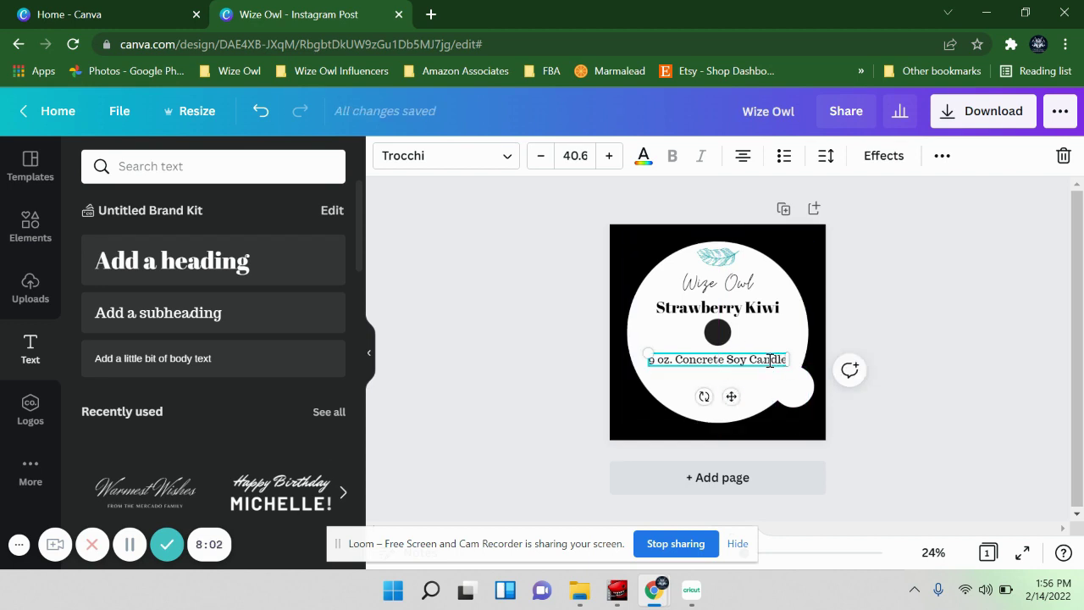
- Change the "9 oz. Concrete Soy Candle" font to Abril Fatface, enlarge it to about size 47.6, and center it below the dark circle
{"action": "left_click", "coordinate": [495, 157]}
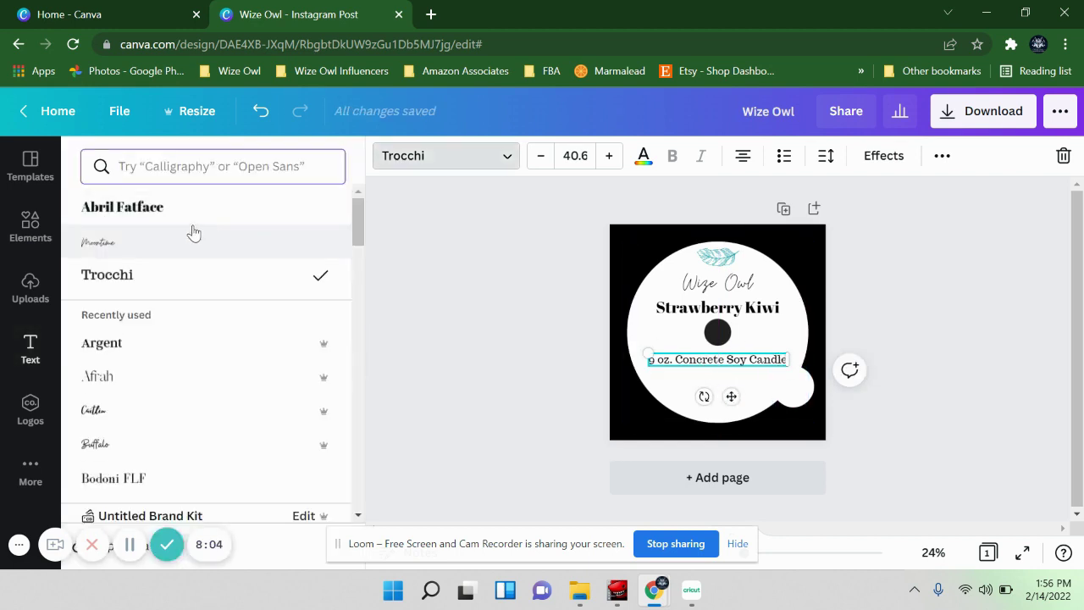
{"action": "left_click", "coordinate": [181, 208]}
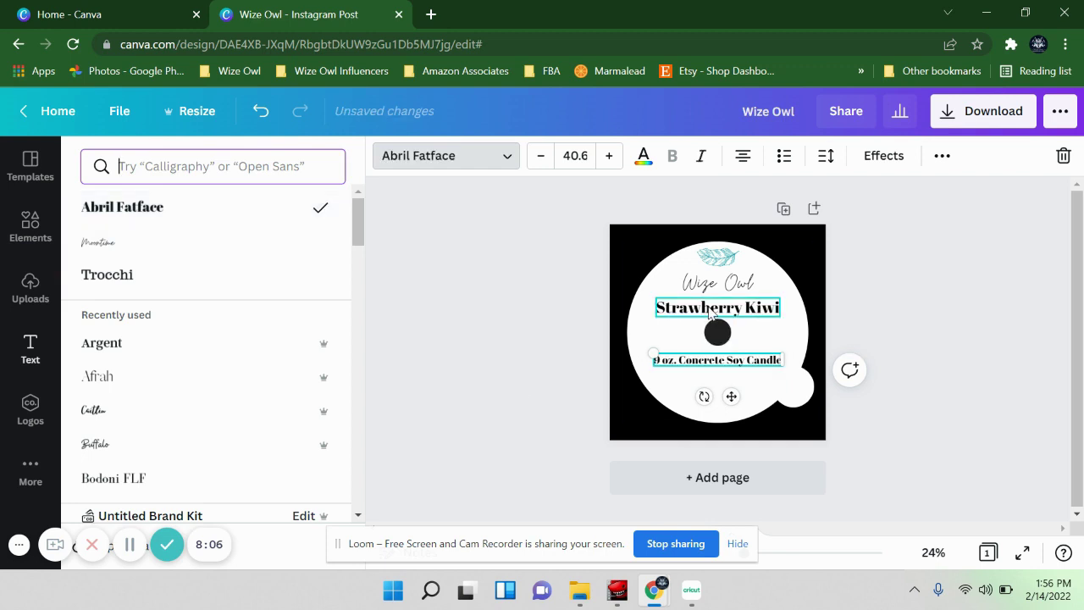
{"action": "left_click_drag", "start_coordinate": [782, 366], "coordinate": [800, 374]}
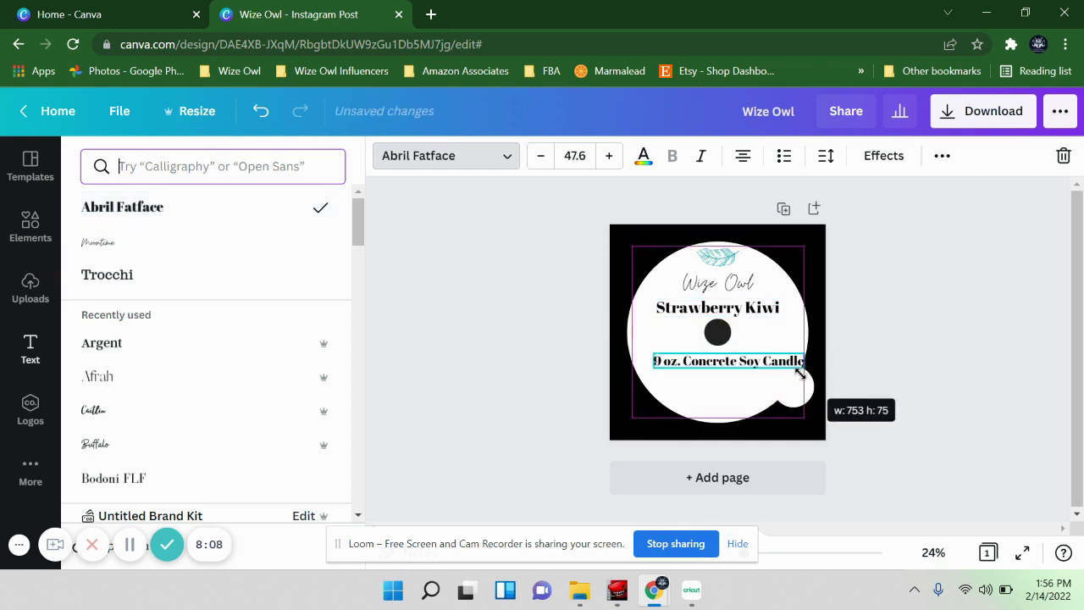
{"action": "left_click_drag", "start_coordinate": [742, 395], "coordinate": [737, 396]}
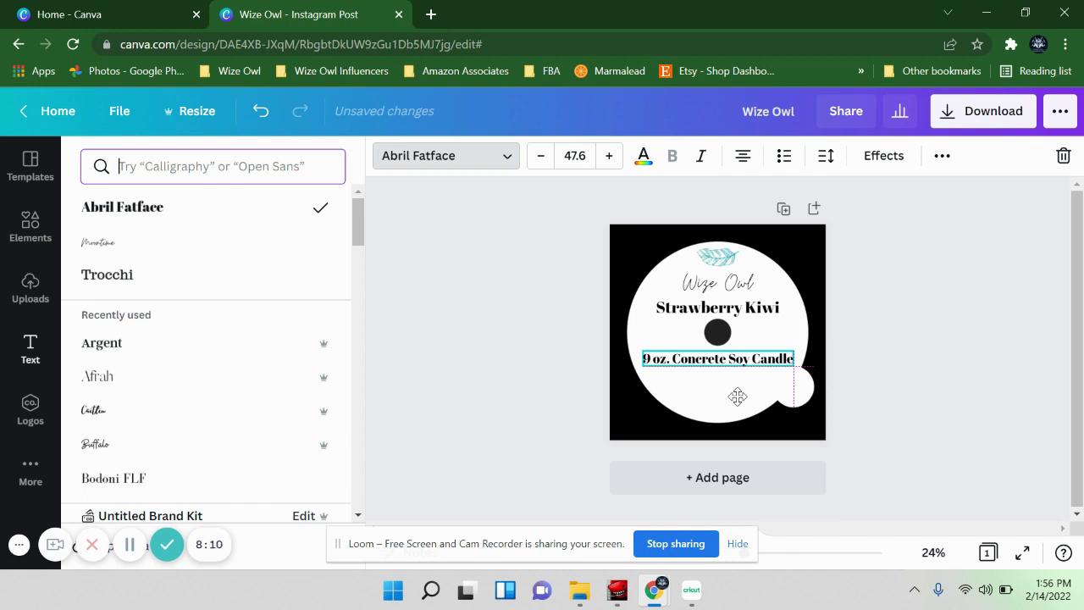
{"action": "left_click", "coordinate": [974, 307]}
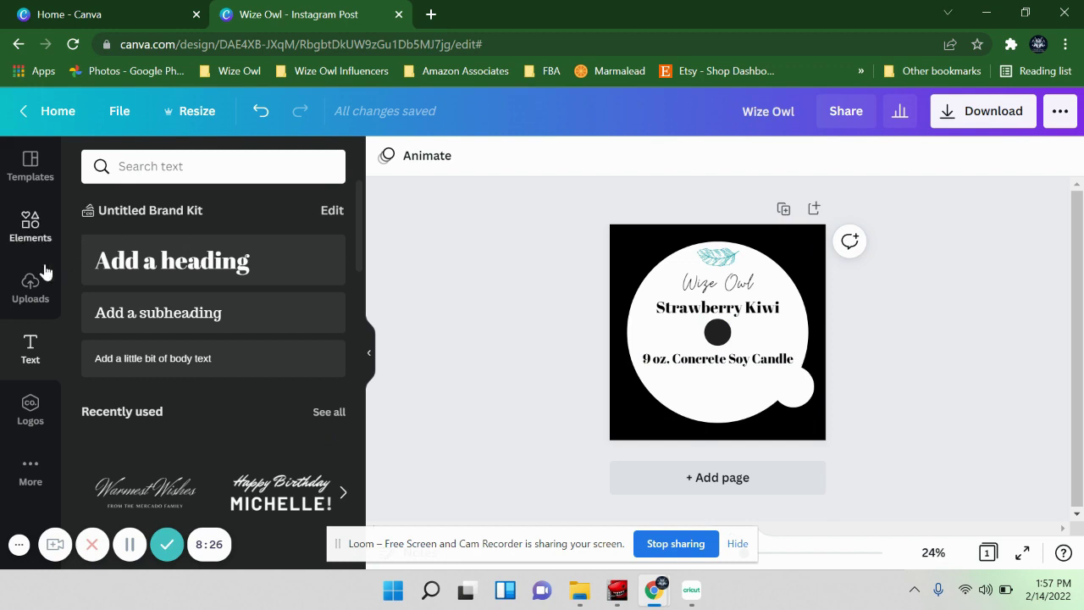
{"action": "left_click", "coordinate": [176, 279]}
{"action": "type", "text": "www.wizeowlcandle.com"}
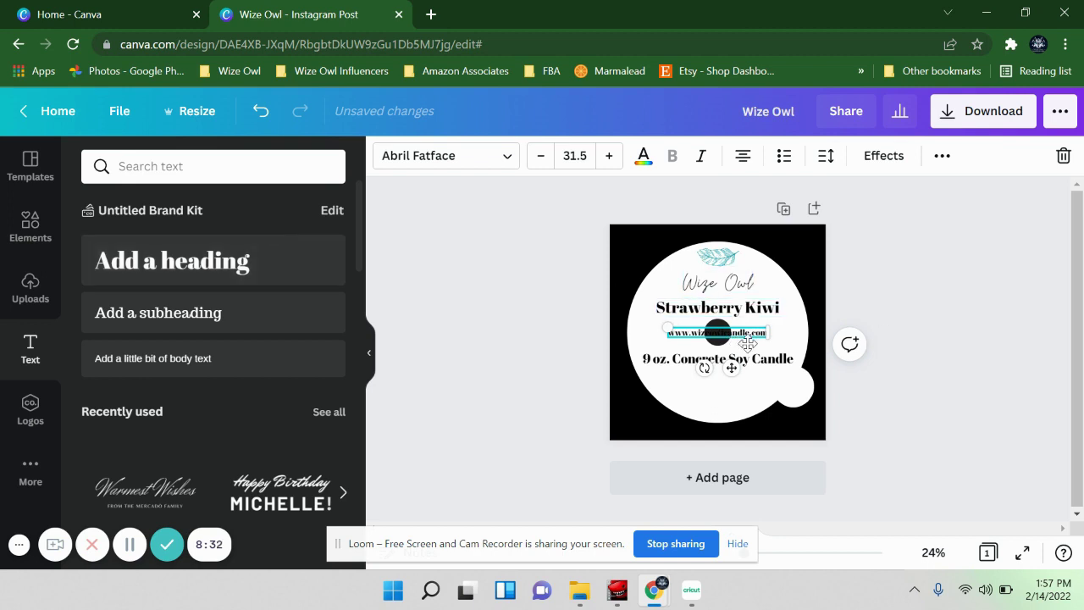
{"action": "left_click_drag", "start_coordinate": [766, 338], "coordinate": [732, 408]}
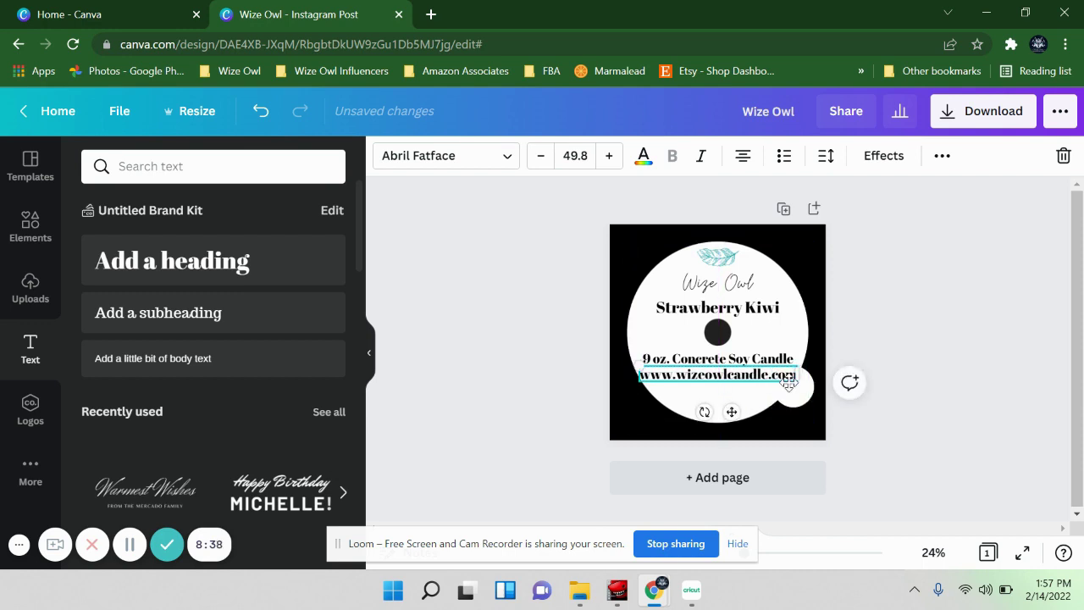
{"action": "left_click_drag", "start_coordinate": [796, 383], "coordinate": [793, 381]}
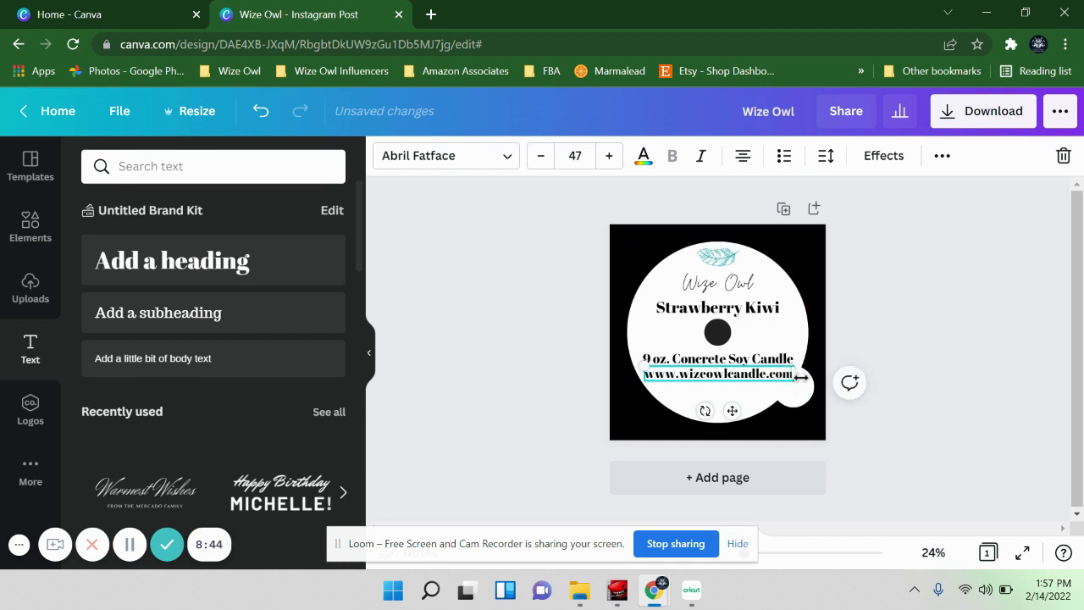
- Move the small white tab circle slightly outward and up, away from the end of the website line
{"action": "left_click", "coordinate": [819, 340]}
{"action": "left_click_drag", "start_coordinate": [796, 386], "coordinate": [806, 382]}
{"action": "left_click", "coordinate": [819, 396]}
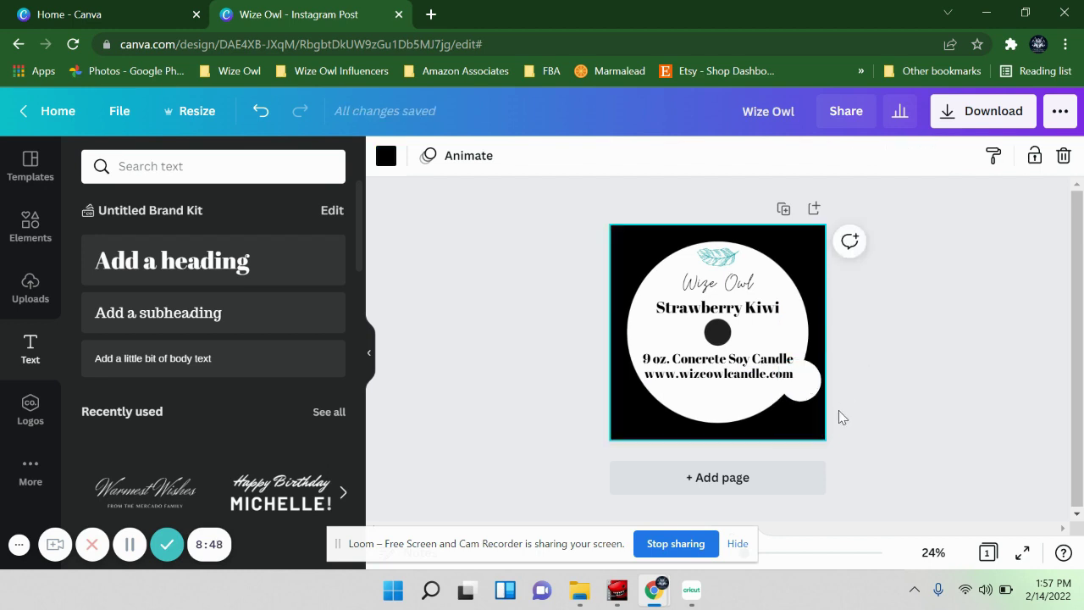
- Move the soy candle line and the website line up slightly, closer to the dark circle
{"action": "left_click", "coordinate": [733, 366]}
{"action": "left_click_drag", "start_coordinate": [734, 366], "coordinate": [731, 376]}
{"action": "left_click", "coordinate": [902, 384]}
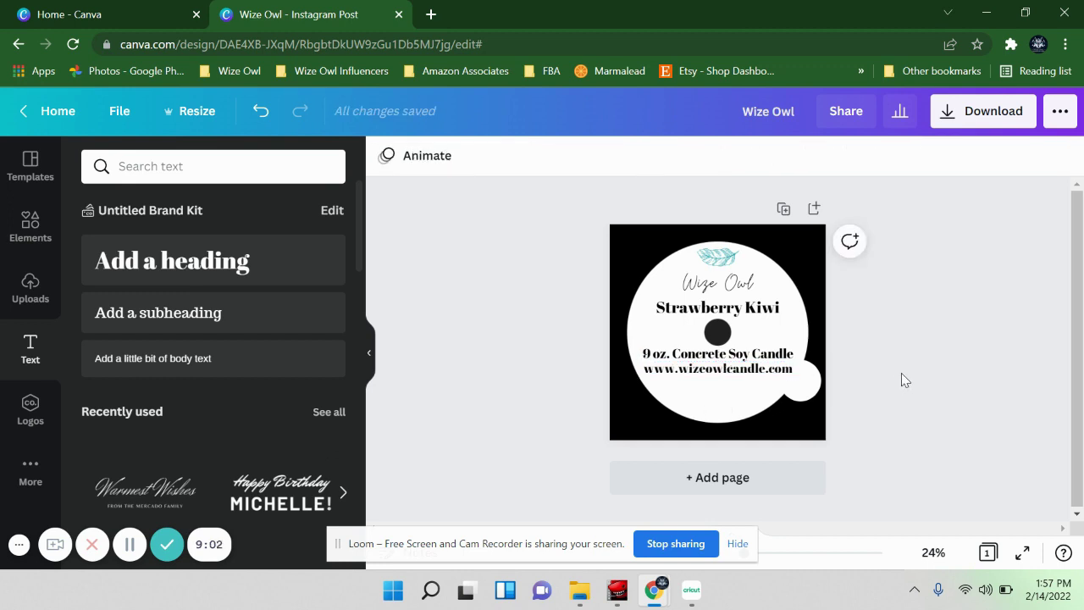
- Add a subheading reading "Made in Queen Creek, AZ" in Abril Fatface at about size 38.1, centered beneath the website line
{"action": "left_click", "coordinate": [194, 304]}
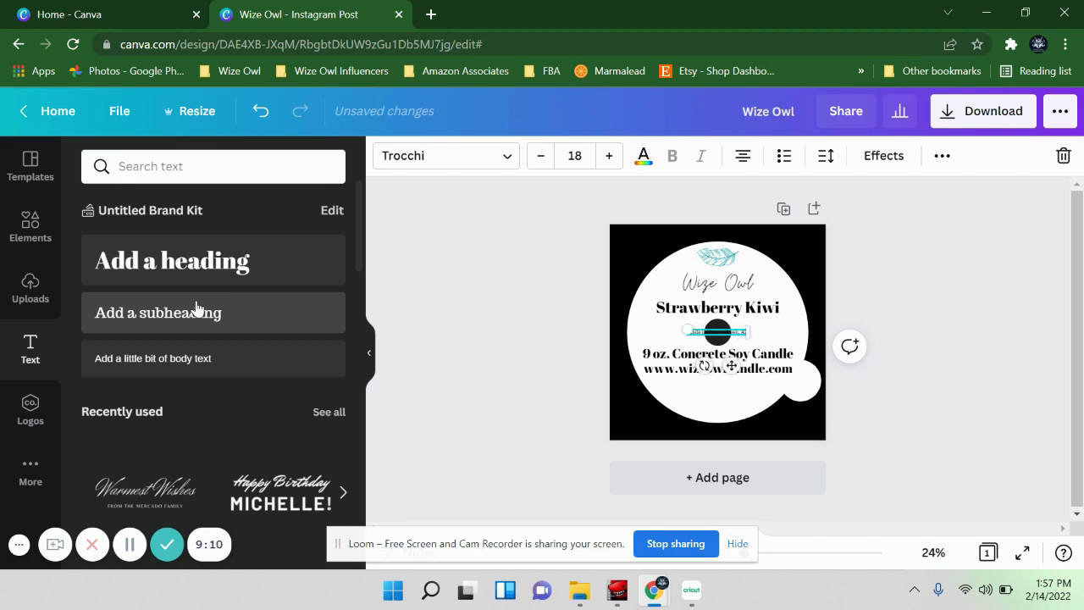
{"action": "left_click_drag", "start_coordinate": [751, 339], "coordinate": [783, 362]}
{"action": "left_click", "coordinate": [403, 158]}
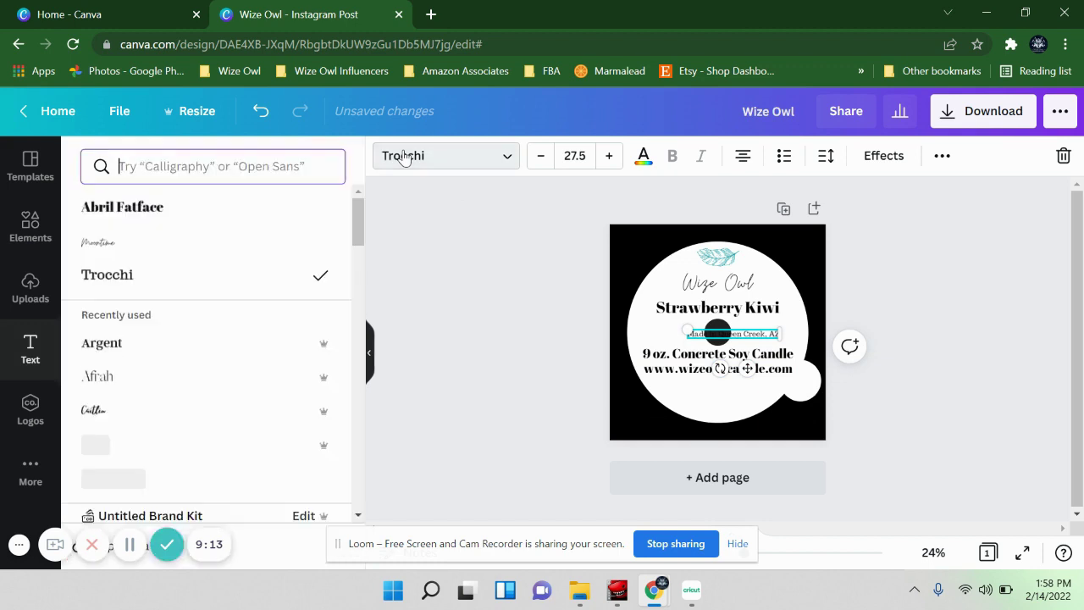
{"action": "left_click", "coordinate": [225, 219]}
{"action": "left_click_drag", "start_coordinate": [733, 336], "coordinate": [734, 423]}
{"action": "left_click", "coordinate": [754, 370]}
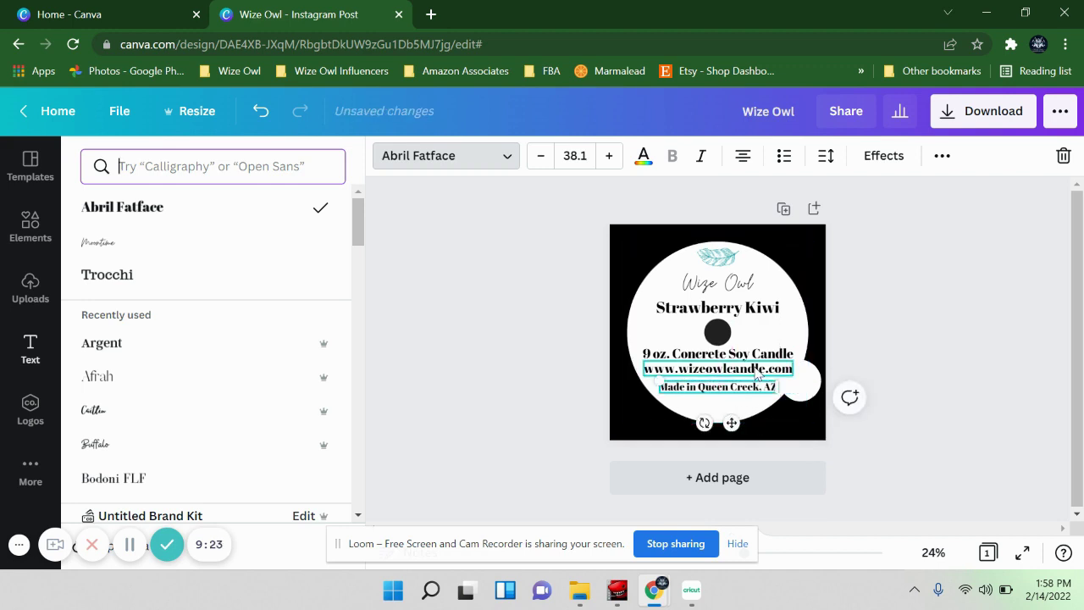
{"action": "key", "text": "Escape"}
{"action": "left_click", "coordinate": [903, 359]}
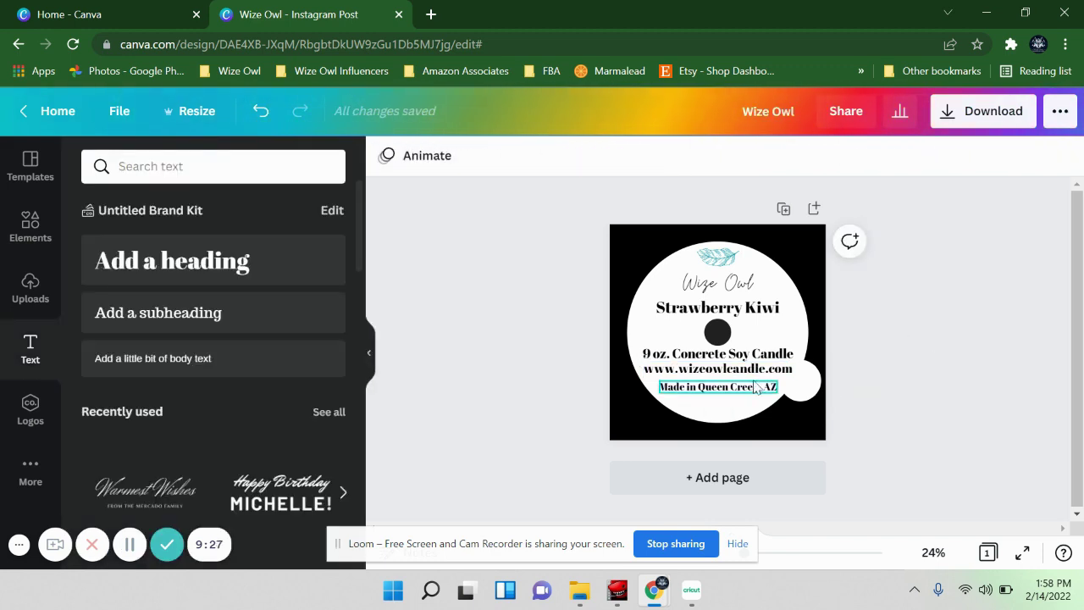
- Move the website line down slightly, closer to the "Made in Queen Creek, AZ" line
{"action": "left_click", "coordinate": [749, 370]}
{"action": "left_click_drag", "start_coordinate": [732, 406], "coordinate": [735, 410]}
{"action": "left_click", "coordinate": [905, 320]}
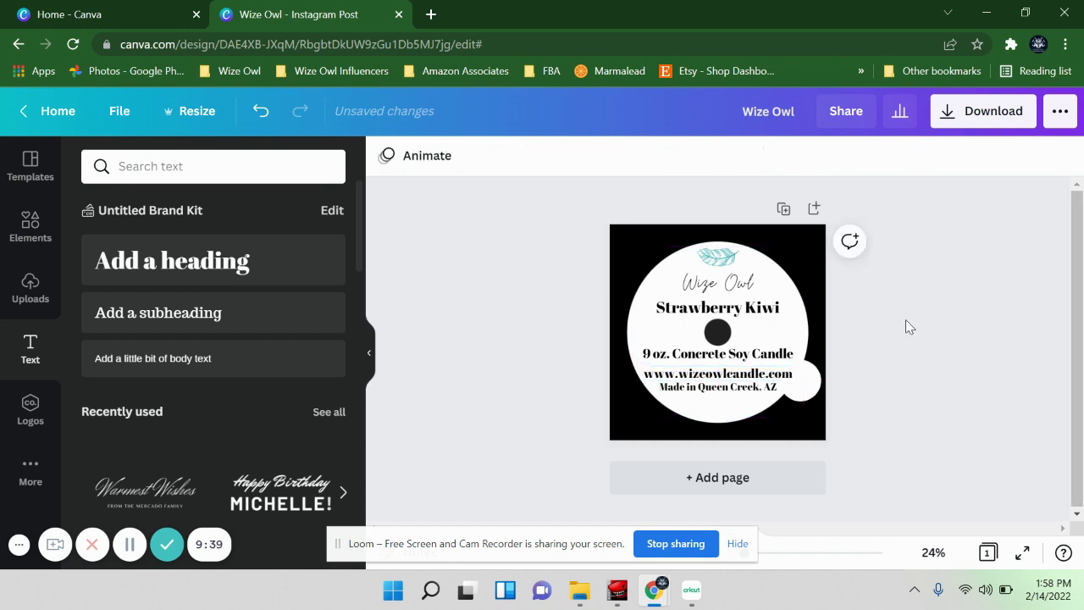
- Nudge the website line up slightly so it is evenly spaced between the soy candle and "Made in Queen Creek, AZ" lines
{"action": "left_click", "coordinate": [759, 374]}
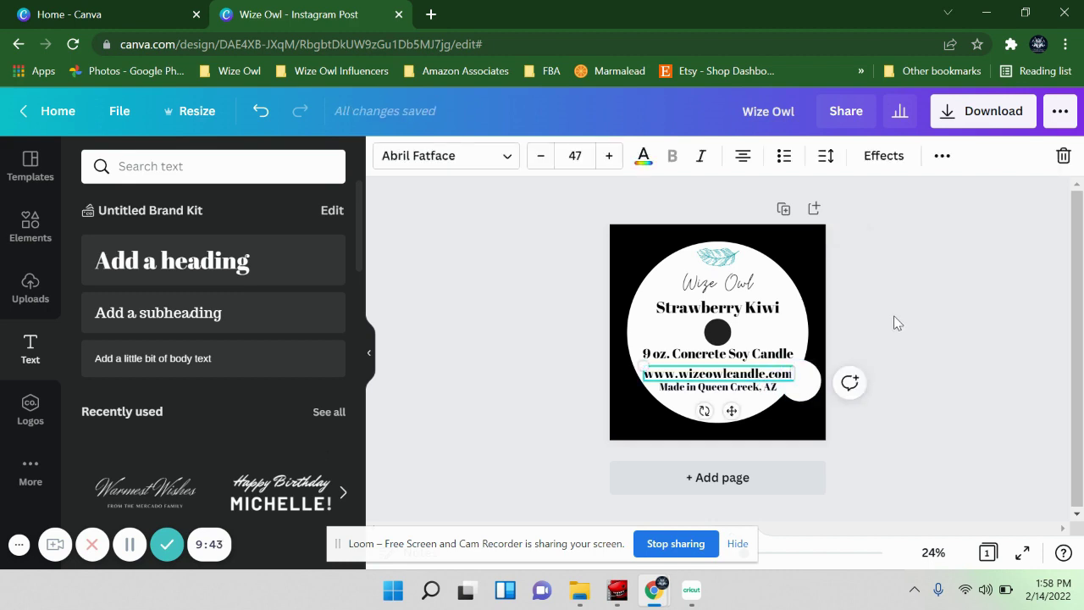
{"action": "key", "text": "Up"}
{"action": "key", "text": "Up"}
{"action": "key", "text": "Up"}
{"action": "key", "text": "Up"}
{"action": "key", "text": "Up"}
{"action": "key", "text": "Up"}
{"action": "key", "text": "Up"}
{"action": "key", "text": "Tab"}
{"action": "key", "text": "Tab"}
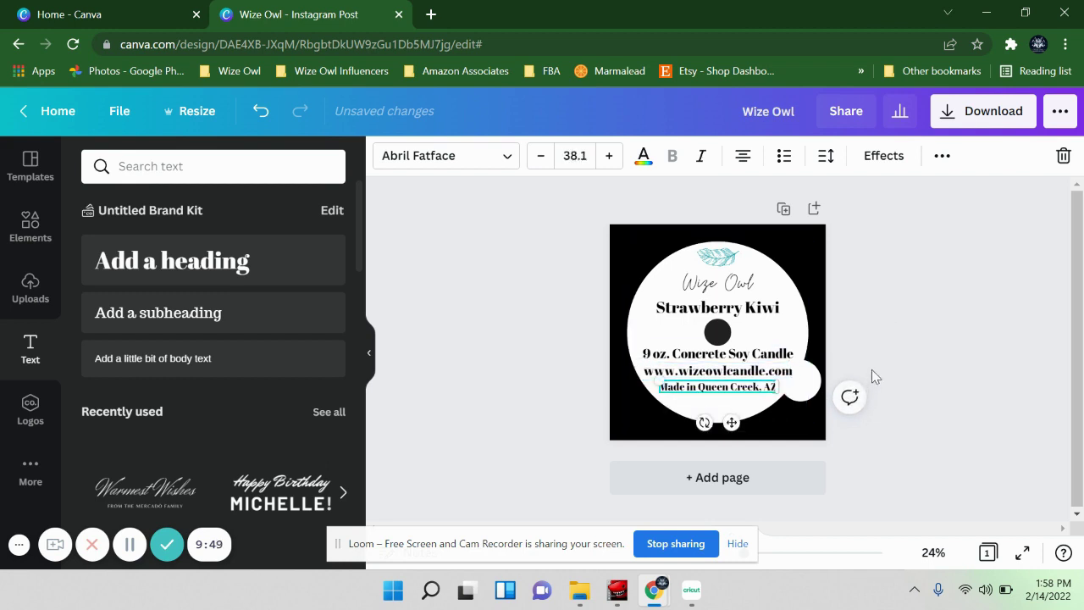
- Fine-tune the "Made in Queen Creek, AZ" line so it sits centered beneath the website line
{"action": "left_click", "coordinate": [872, 370]}
{"action": "left_click", "coordinate": [758, 388]}
{"action": "left_click_drag", "start_coordinate": [741, 422], "coordinate": [735, 423]}
{"action": "left_click", "coordinate": [890, 404]}
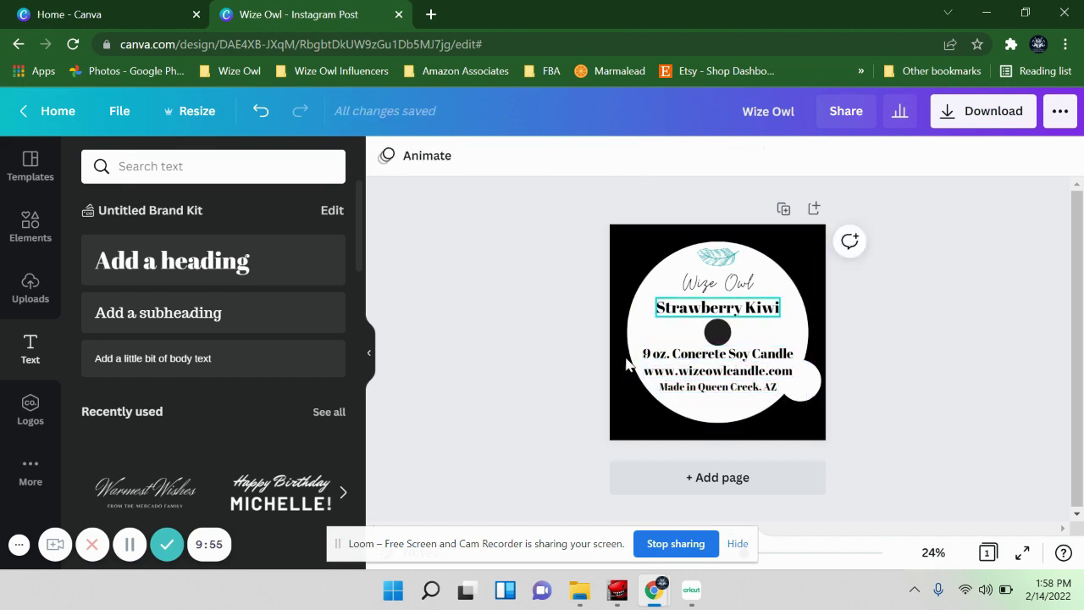
- Add a subheading reading "** Remove Before Lighting" at about size 27.3, wrapped onto two lines and centered below "Made in Queen Creek, AZ"
{"action": "left_click", "coordinate": [190, 322]}
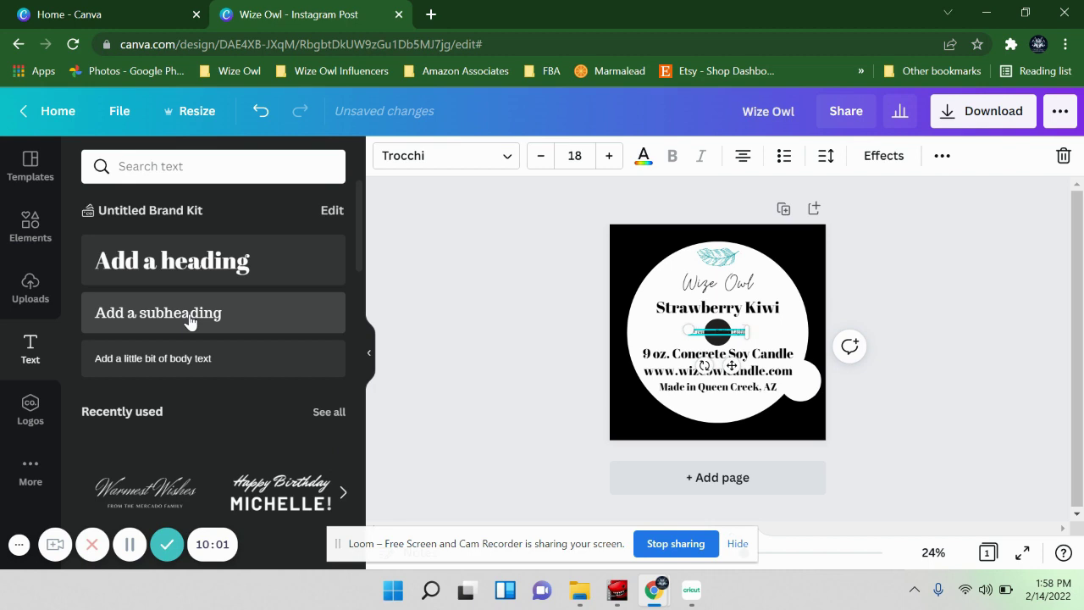
{"action": "left_click_drag", "start_coordinate": [722, 355], "coordinate": [710, 408]}
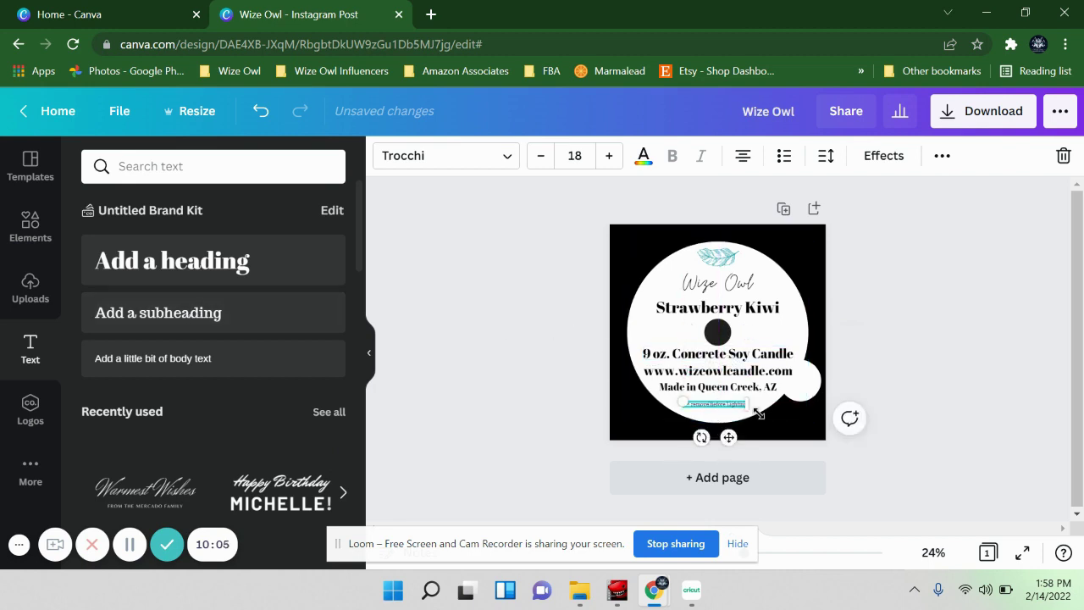
{"action": "mouse_move", "coordinate": [748, 404]}
{"action": "left_mouse_down"}
{"action": "mouse_move", "coordinate": [734, 406]}
{"action": "mouse_move", "coordinate": [753, 419]}
{"action": "left_mouse_up"}
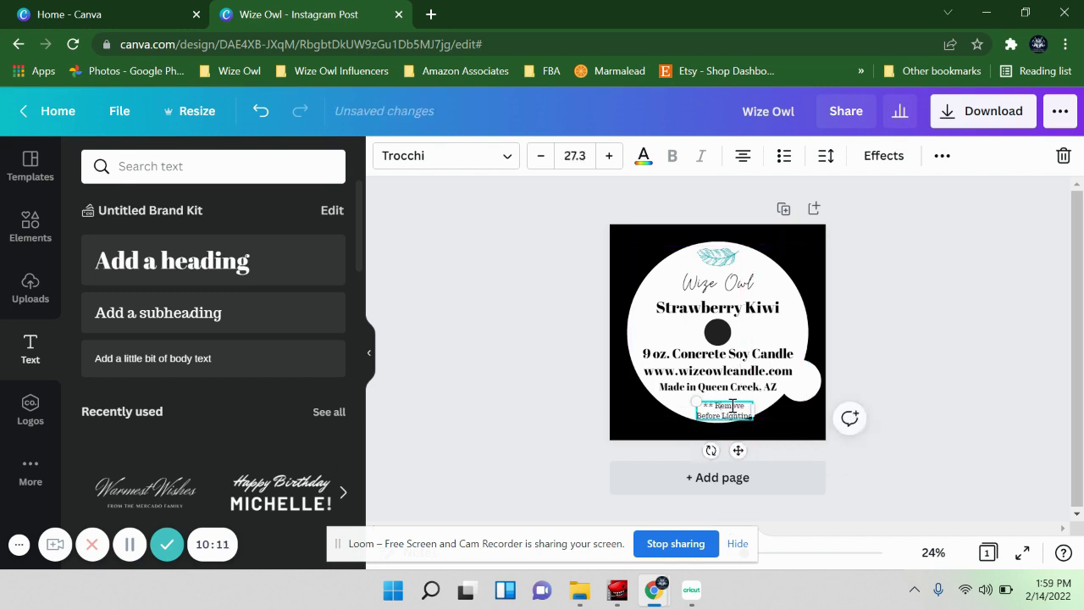
{"action": "left_click_drag", "start_coordinate": [741, 449], "coordinate": [733, 439]}
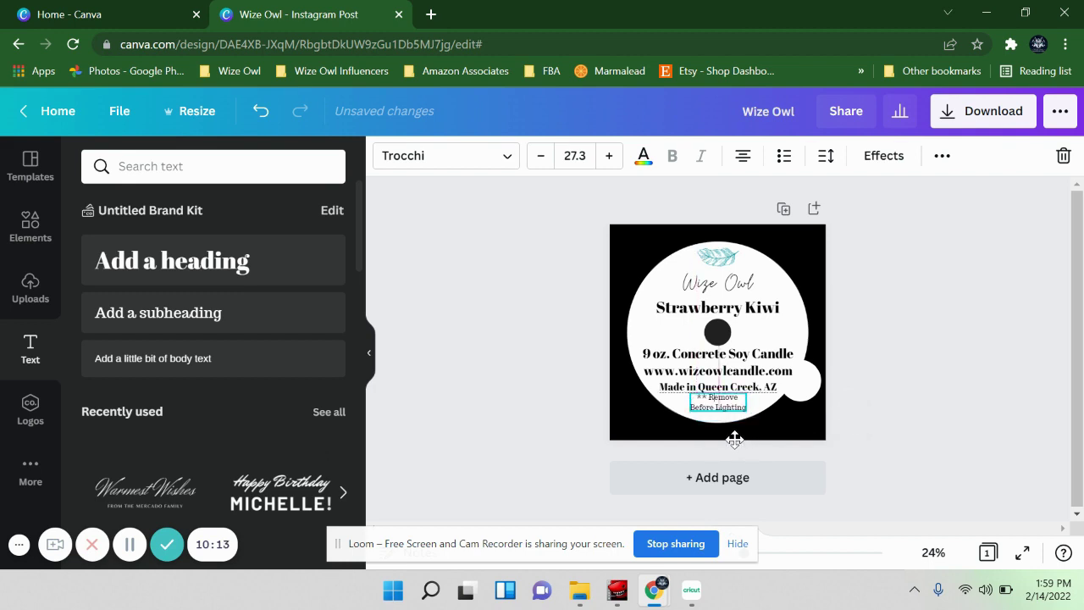
- Move the "** Remove Before Lighting" note slightly down, farther below the "Made in Queen Creek, AZ" line
{"action": "left_click", "coordinate": [569, 240]}
{"action": "left_click", "coordinate": [717, 409]}
{"action": "left_click", "coordinate": [576, 154]}
{"action": "left_click", "coordinate": [581, 155]}
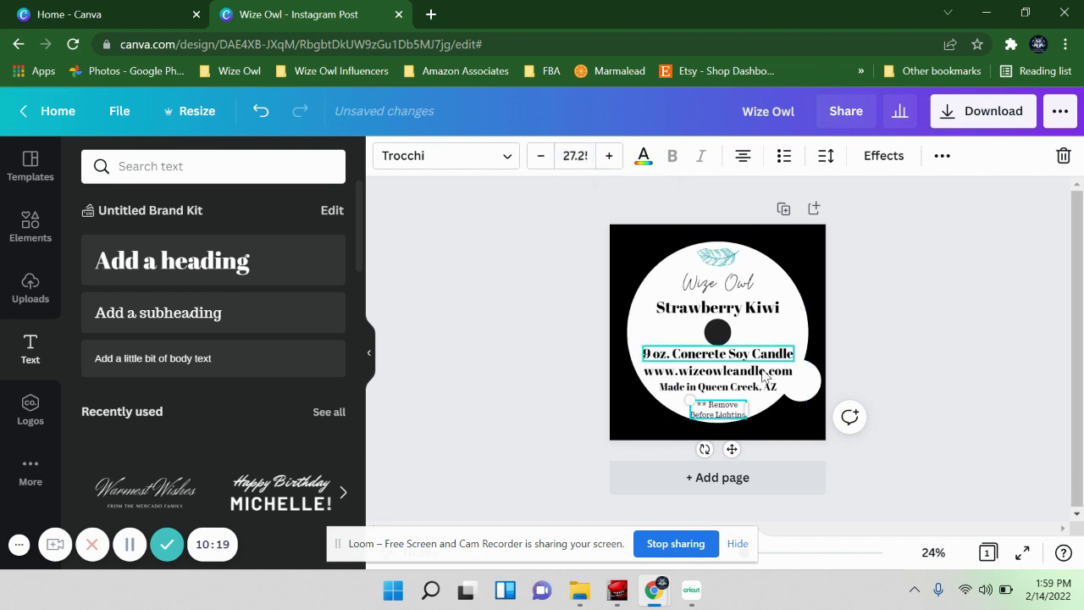
{"action": "left_click_drag", "start_coordinate": [732, 448], "coordinate": [730, 448]}
{"action": "left_click", "coordinate": [905, 427]}
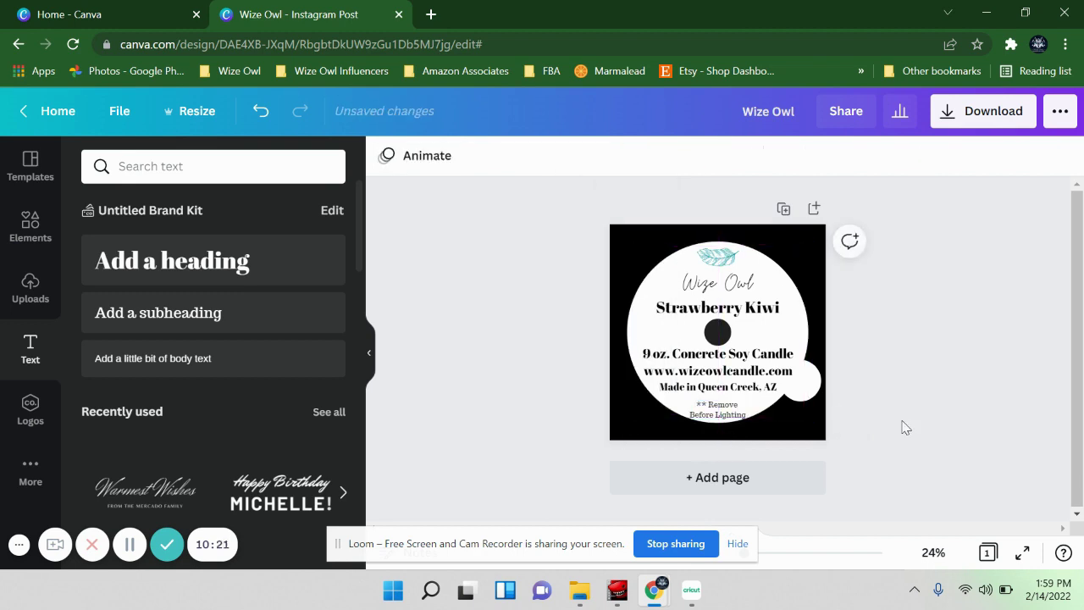
- Reduce the font size of the "** Remove Before Lighting" note to 23
{"action": "left_click", "coordinate": [718, 409]}
{"action": "left_click", "coordinate": [575, 155]}
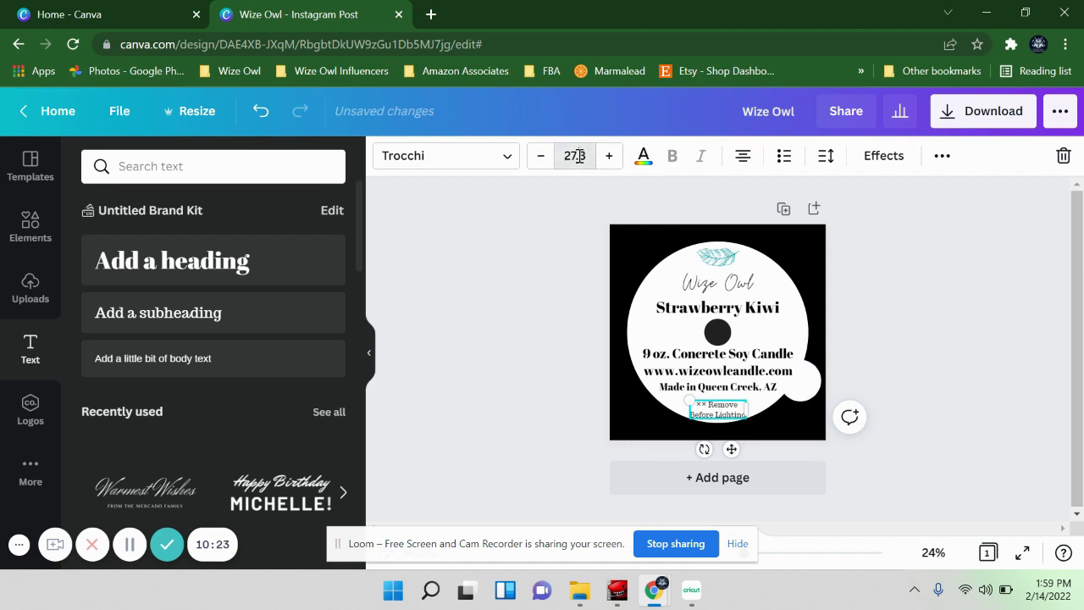
{"action": "type", "text": "20"}
{"action": "key", "text": "Return"}
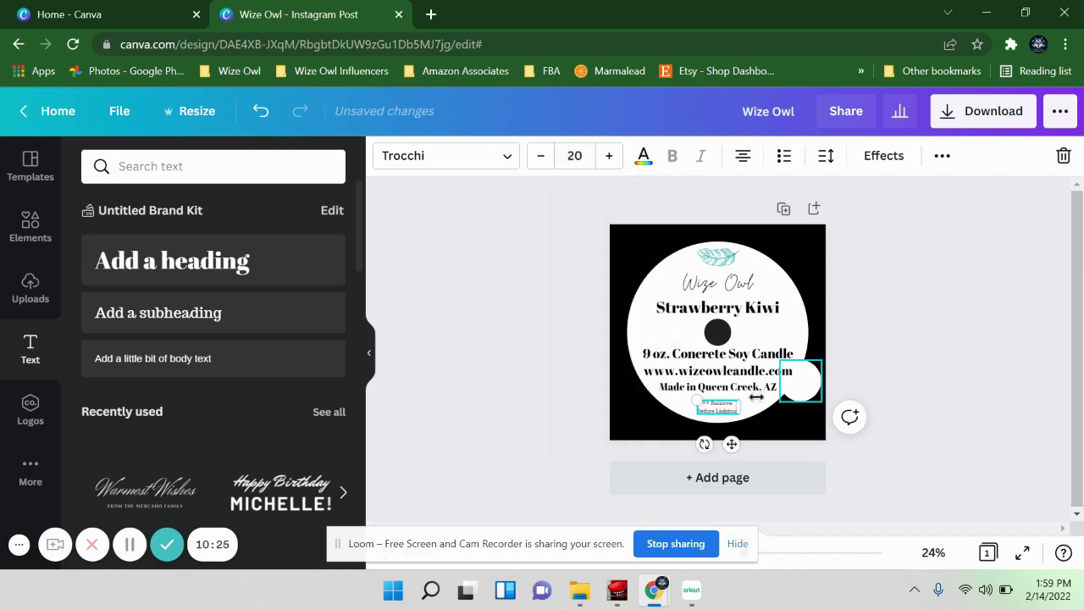
{"action": "left_click", "coordinate": [574, 158]}
{"action": "type", "text": "23"}
{"action": "key", "text": "Return"}
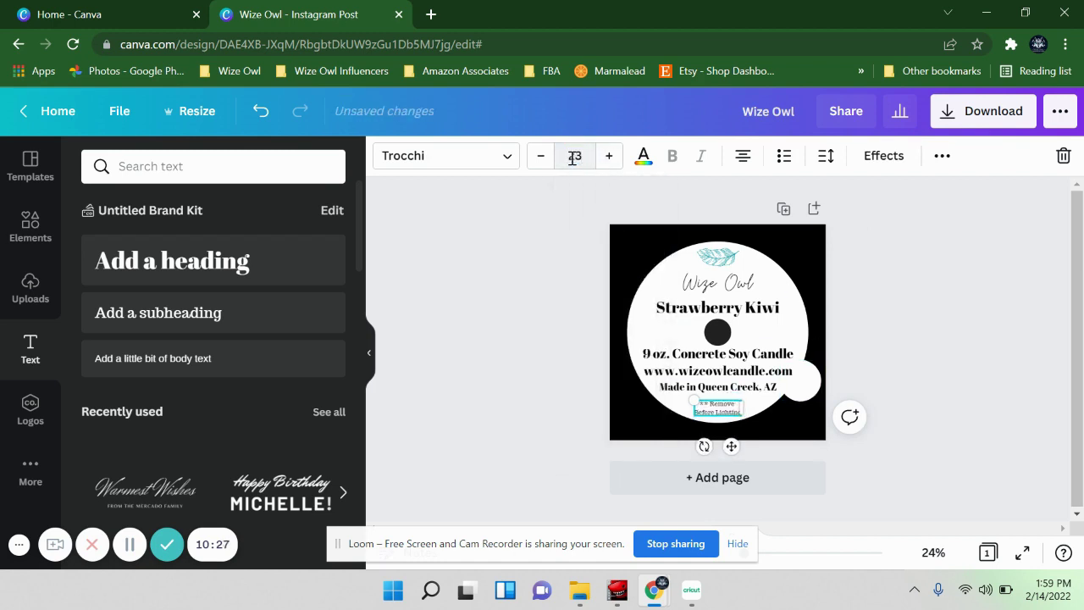
{"action": "left_click", "coordinate": [879, 387]}
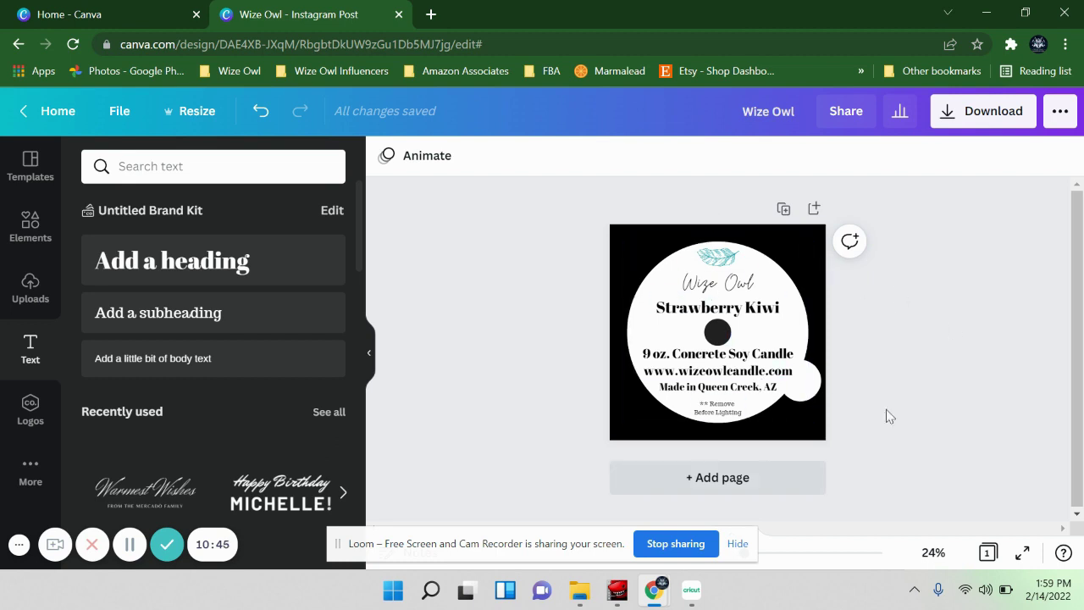
- Download the tag design as a PNG at size 2 (2160 × 2160 px) with a transparent background
{"action": "left_click", "coordinate": [991, 117]}
{"action": "left_click_drag", "start_coordinate": [885, 269], "coordinate": [941, 270]}
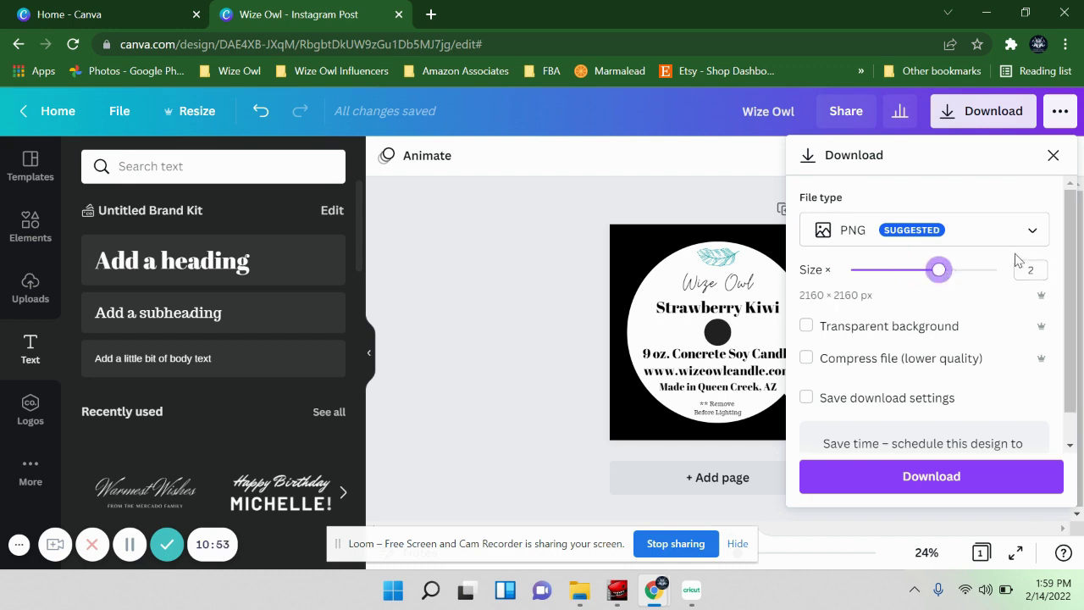
{"action": "left_click", "coordinate": [857, 230]}
{"action": "left_click", "coordinate": [873, 234]}
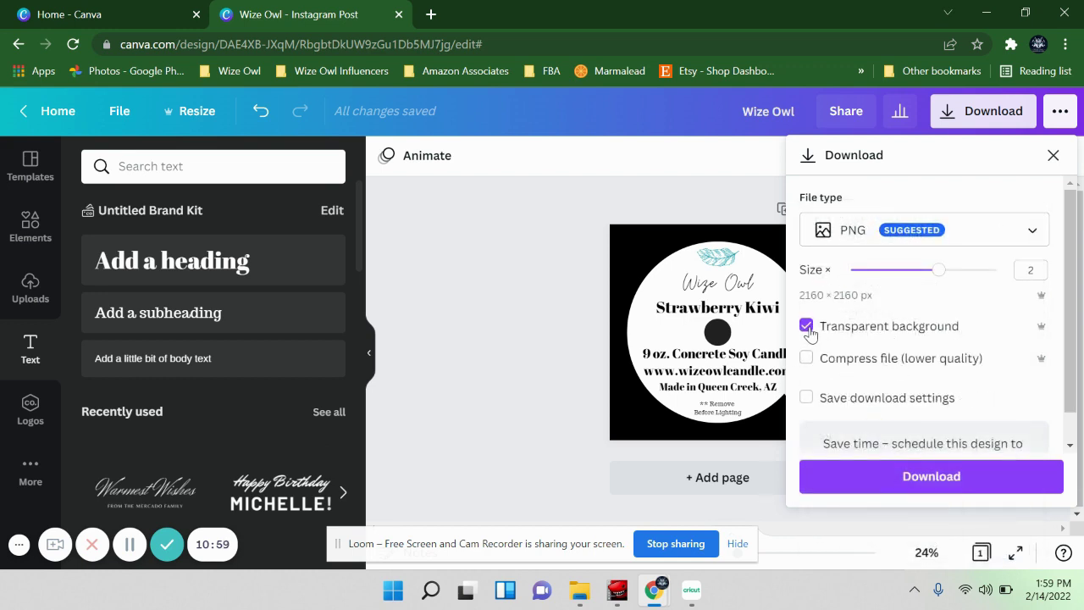
{"action": "left_click", "coordinate": [888, 483]}
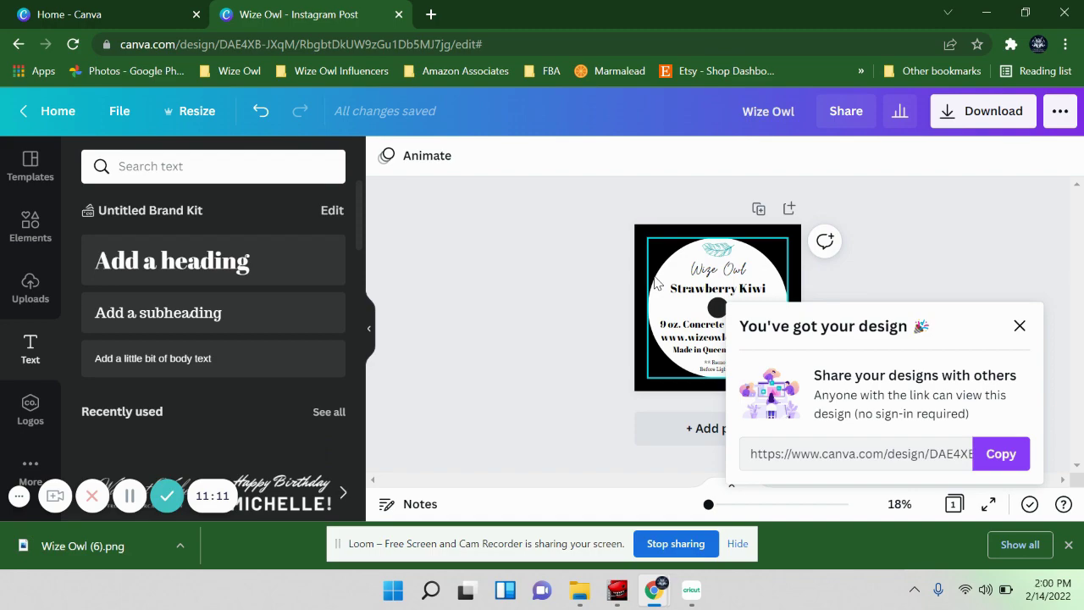
- Switch to Cricut Design Space and start a new project with a blank canvas
{"action": "left_click", "coordinate": [986, 14]}
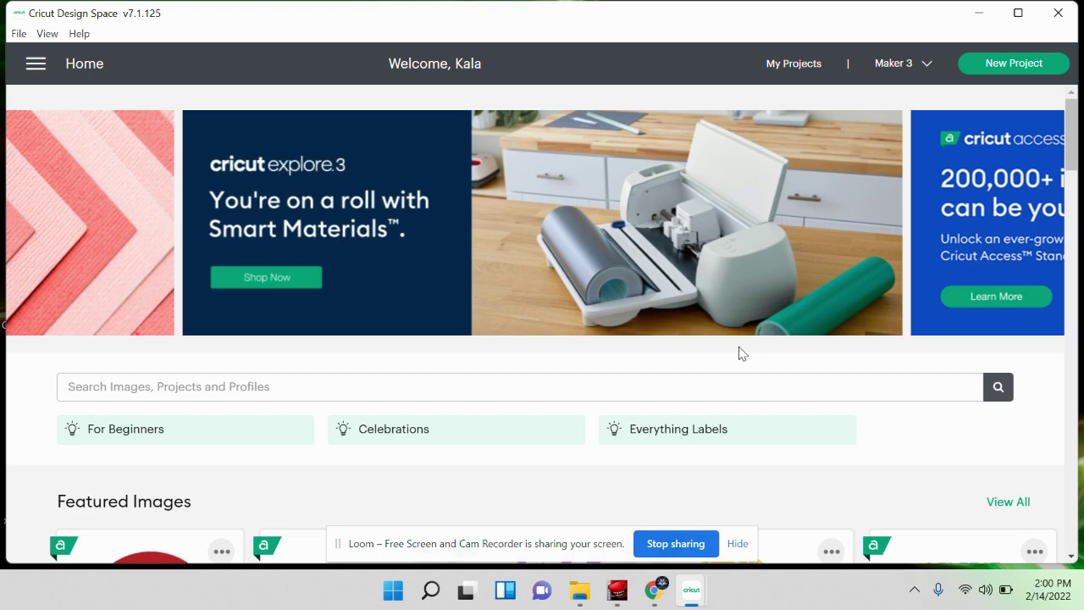
{"action": "left_click", "coordinate": [1026, 66]}
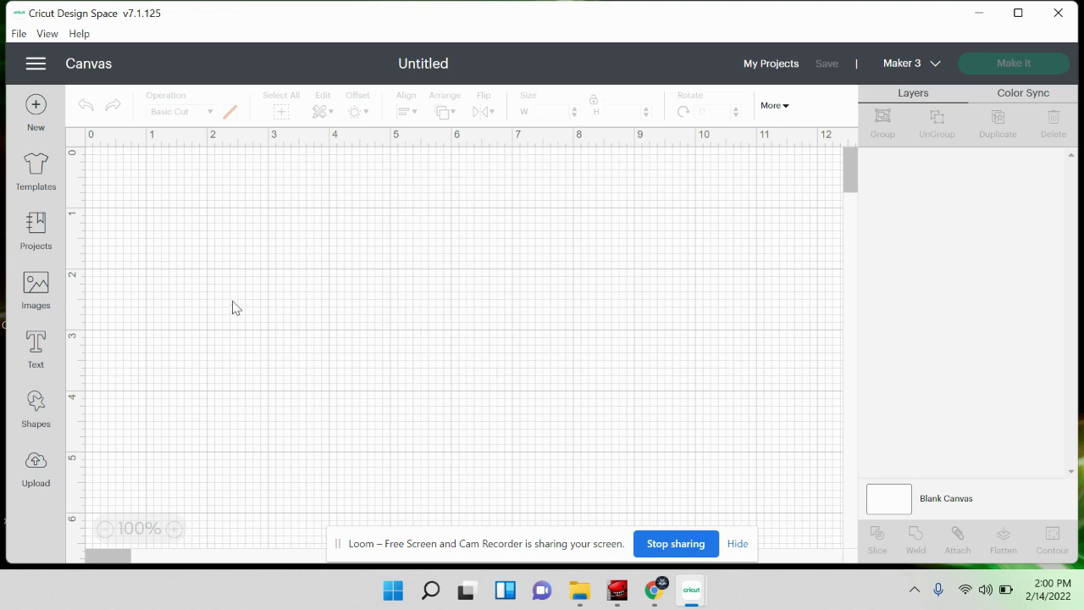
- Look over the available free shapes and browse the image library
{"action": "left_click", "coordinate": [39, 412]}
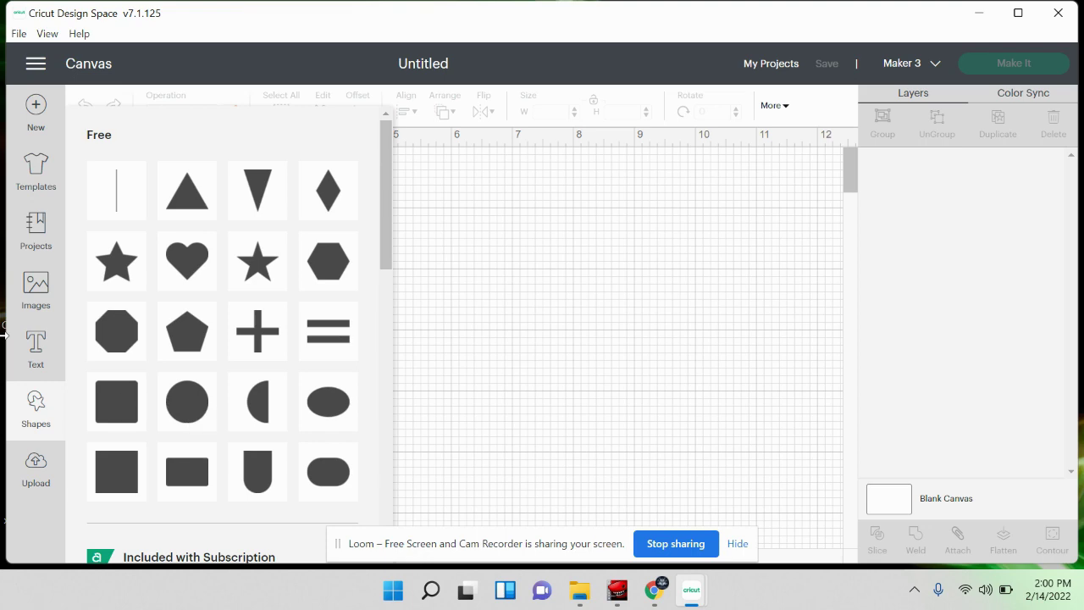
{"action": "left_click", "coordinate": [45, 290]}
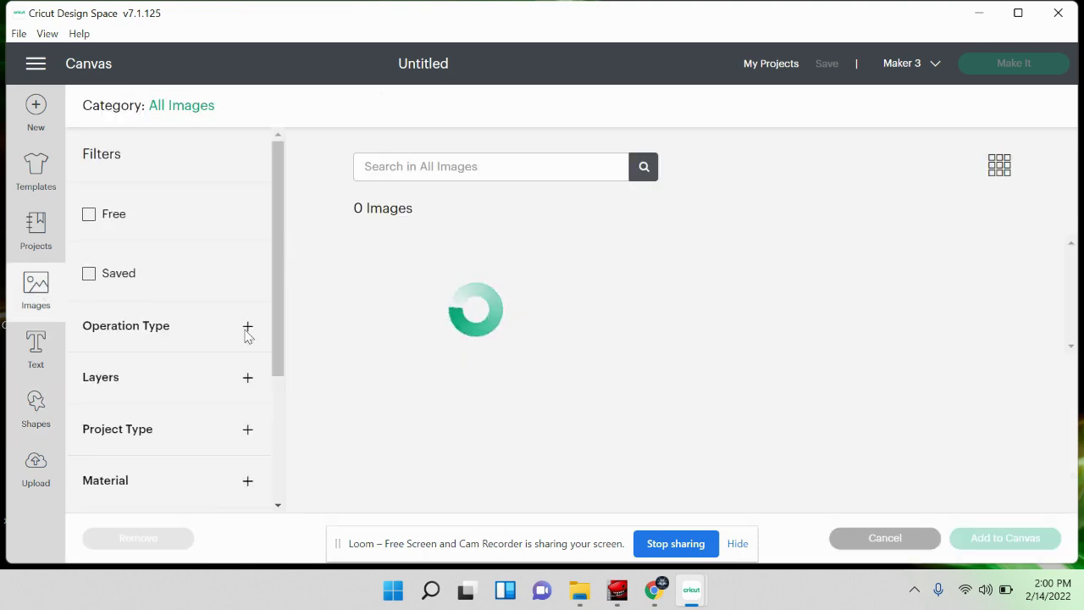
{"action": "scroll", "coordinate": [770, 390], "scroll_direction": "down", "scroll_amount": 2}
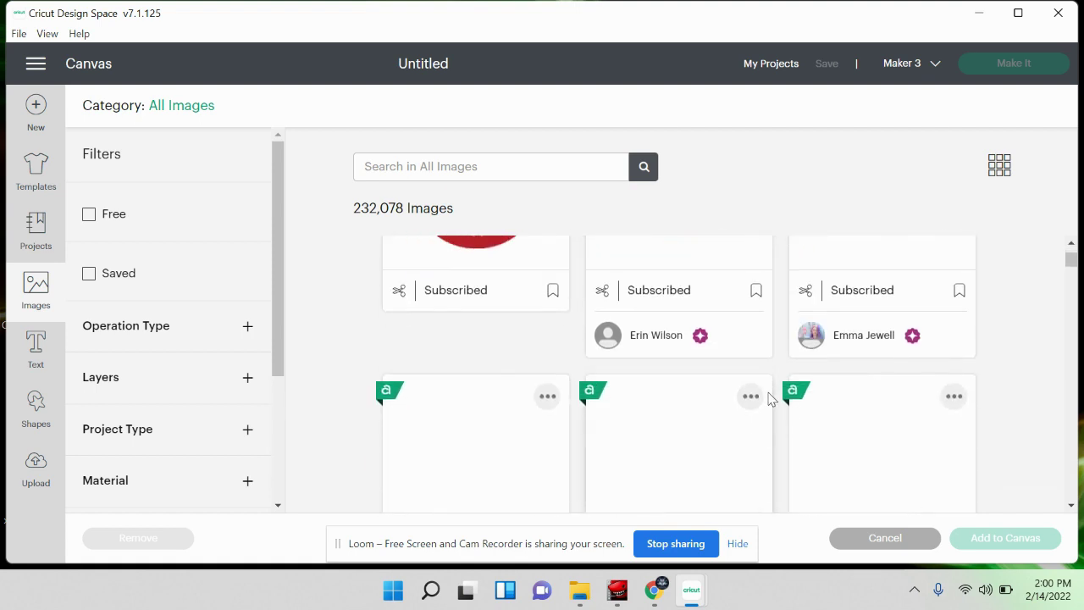
{"action": "scroll", "coordinate": [733, 373], "scroll_direction": "up", "scroll_amount": 2}
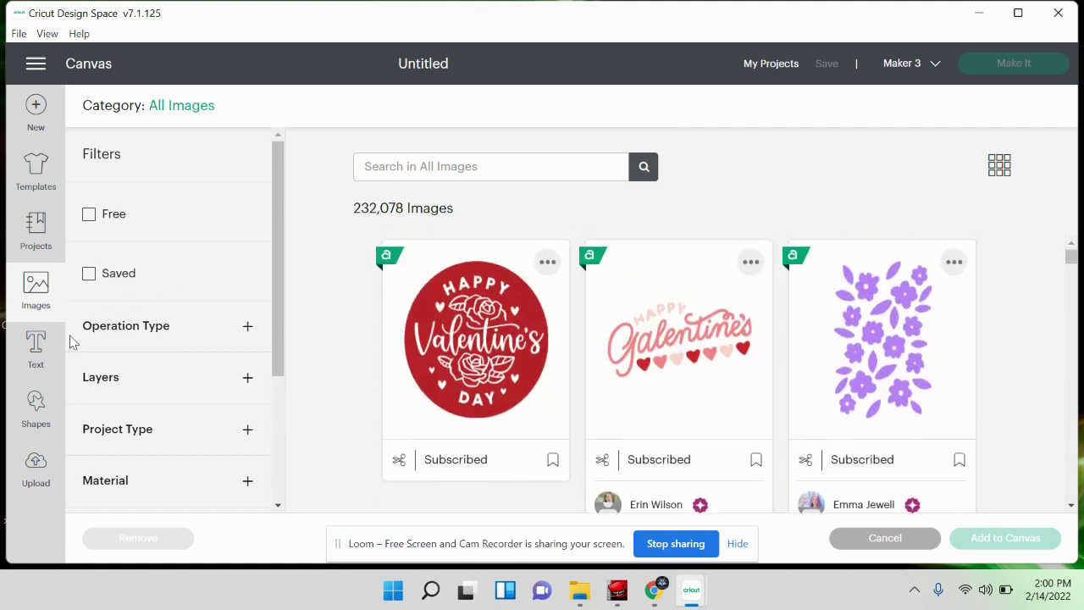
- Try out a text reading "Candle" with the system and Cricut font lists, and remove it from the canvas
{"action": "left_click", "coordinate": [35, 347]}
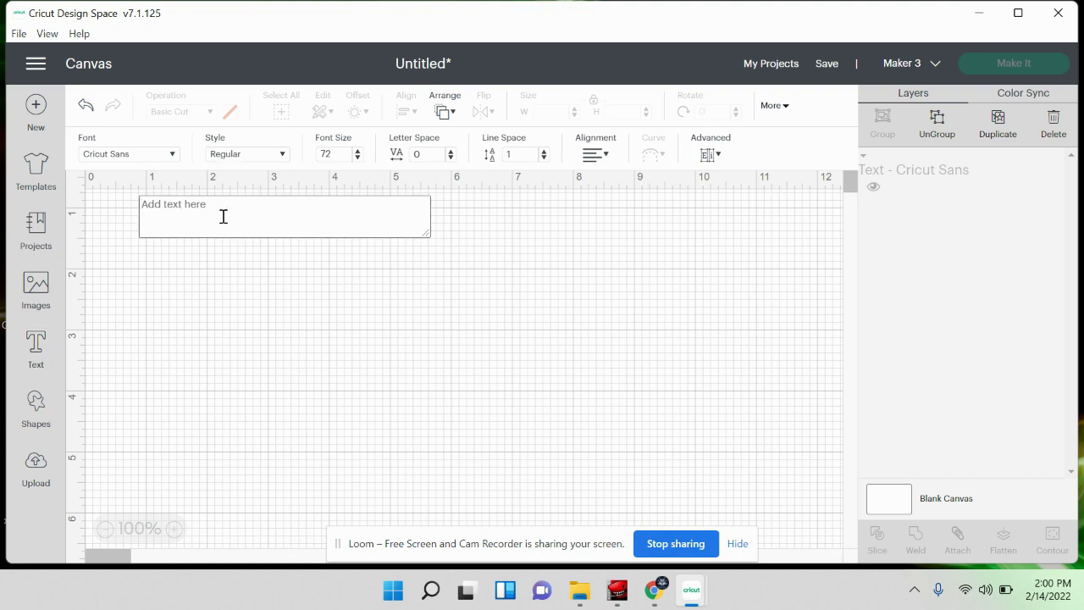
{"action": "type", "text": "Candle"}
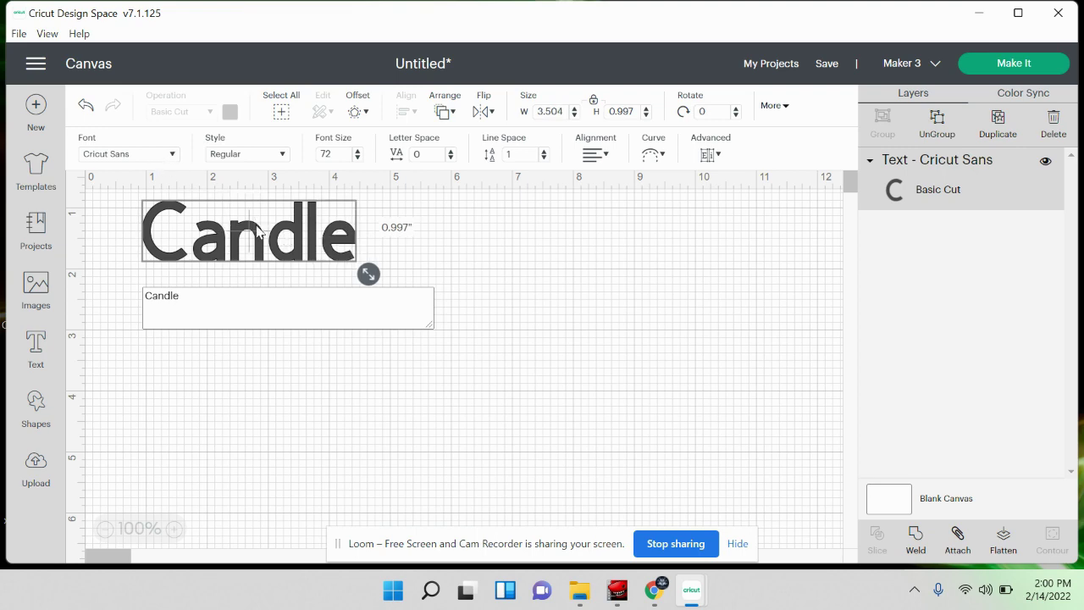
{"action": "left_click", "coordinate": [222, 227]}
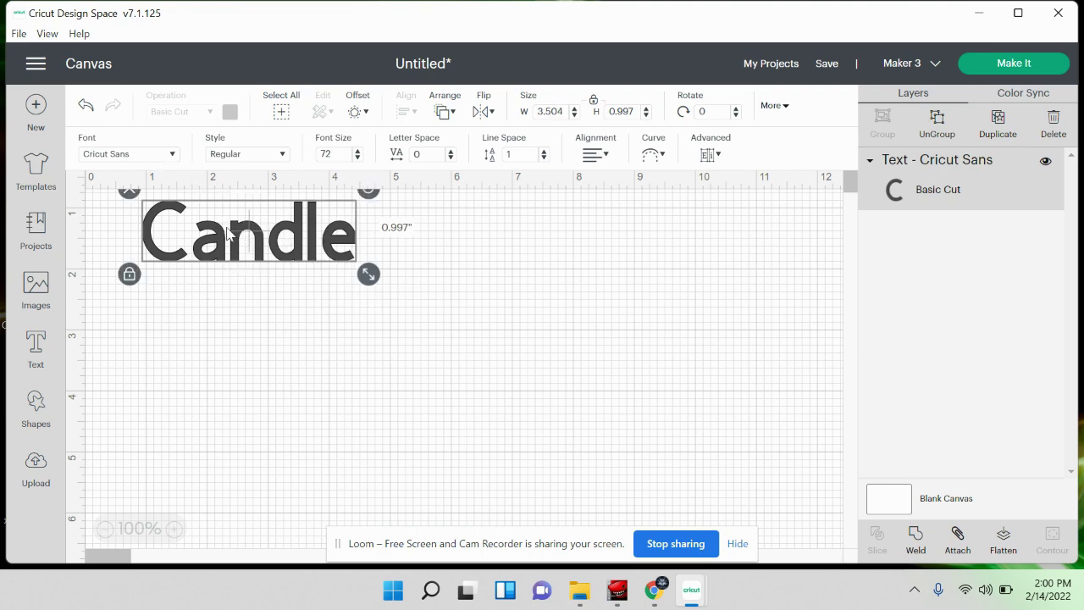
{"action": "left_click", "coordinate": [159, 154]}
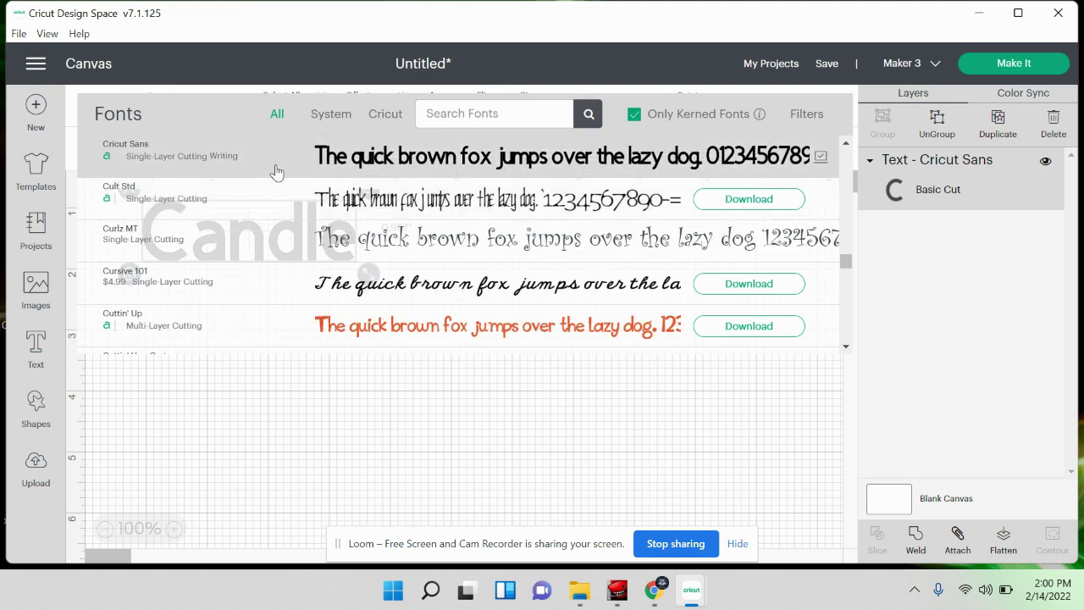
{"action": "left_click", "coordinate": [346, 120]}
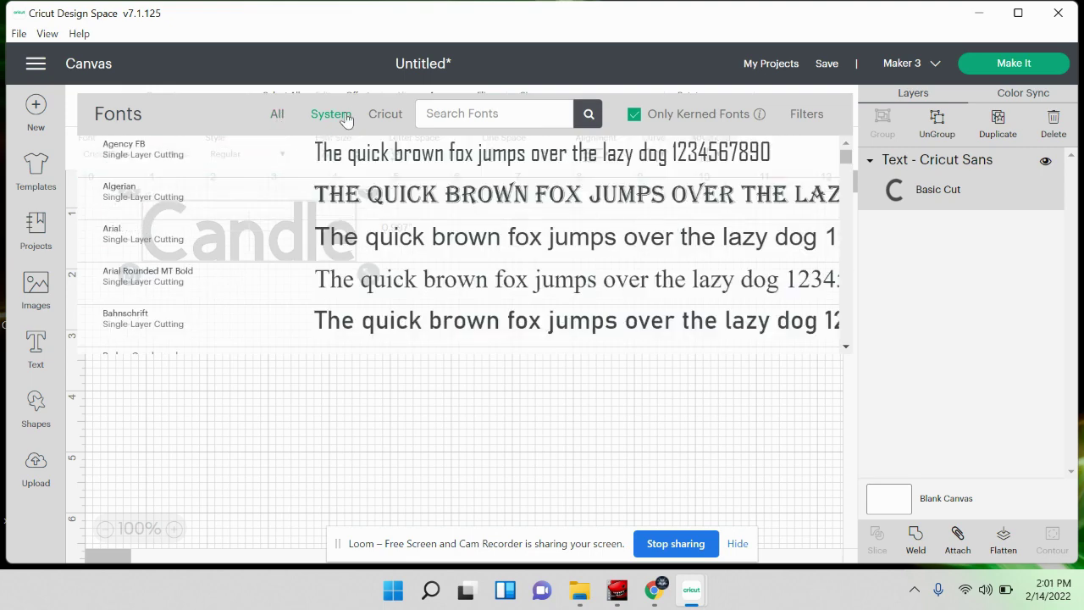
{"action": "left_click", "coordinate": [373, 121]}
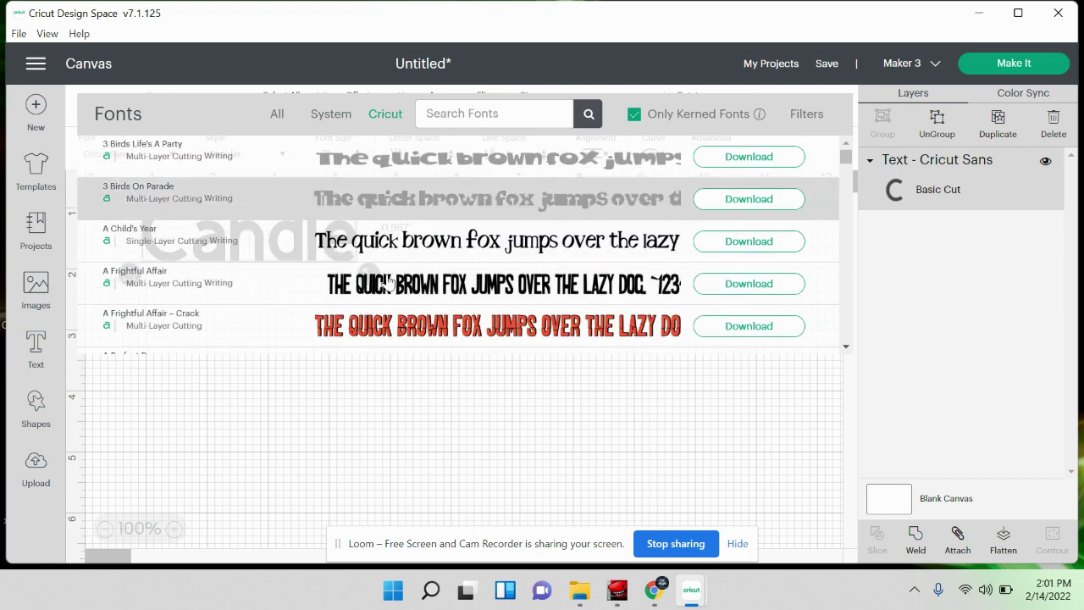
{"action": "left_click", "coordinate": [377, 431]}
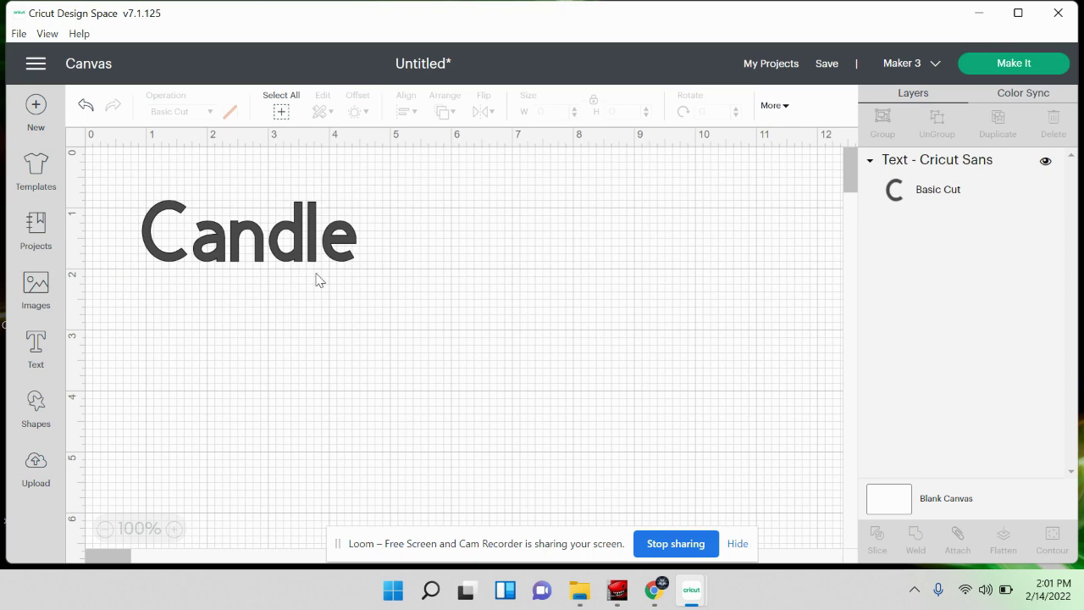
{"action": "left_click", "coordinate": [298, 250]}
{"action": "key", "text": "Delete"}
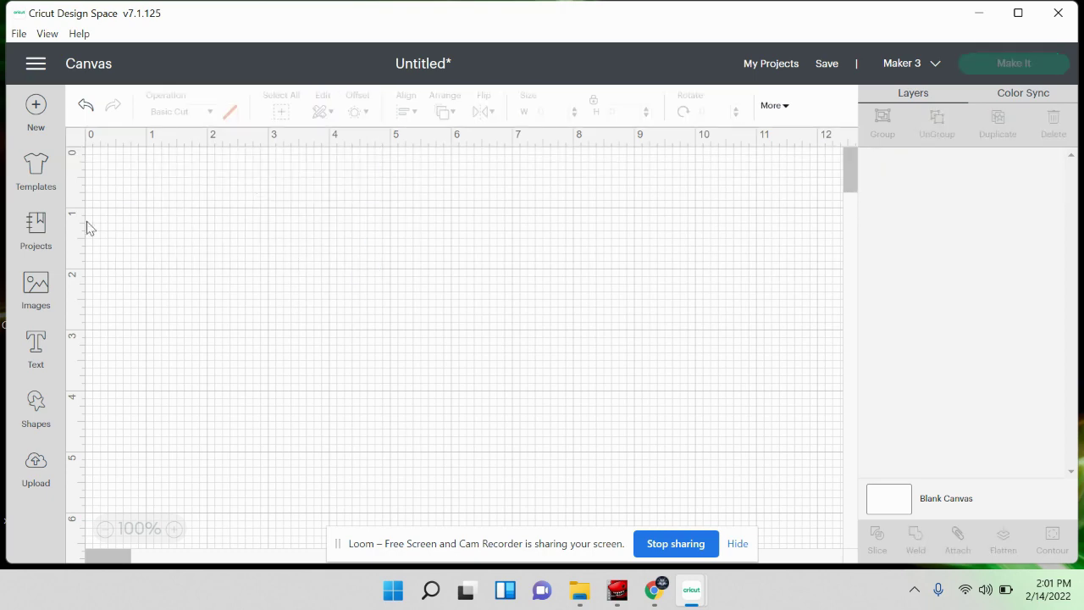
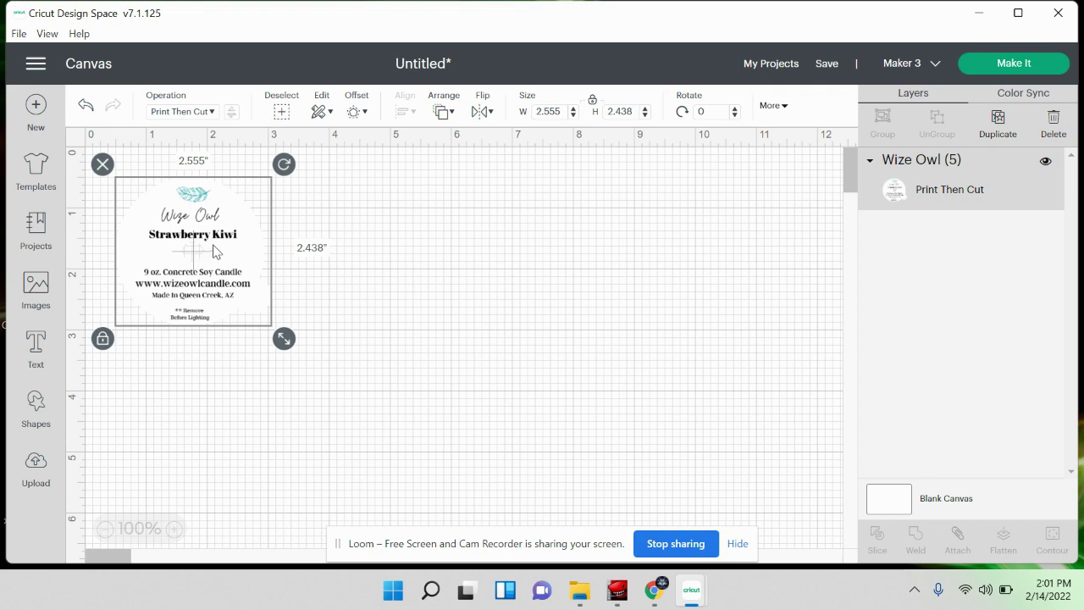
- Scale the Wize Owl label to about 2.8 in wide by 2.68 in high and place it near the canvas origin
{"action": "left_click_drag", "start_coordinate": [286, 342], "coordinate": [308, 360]}
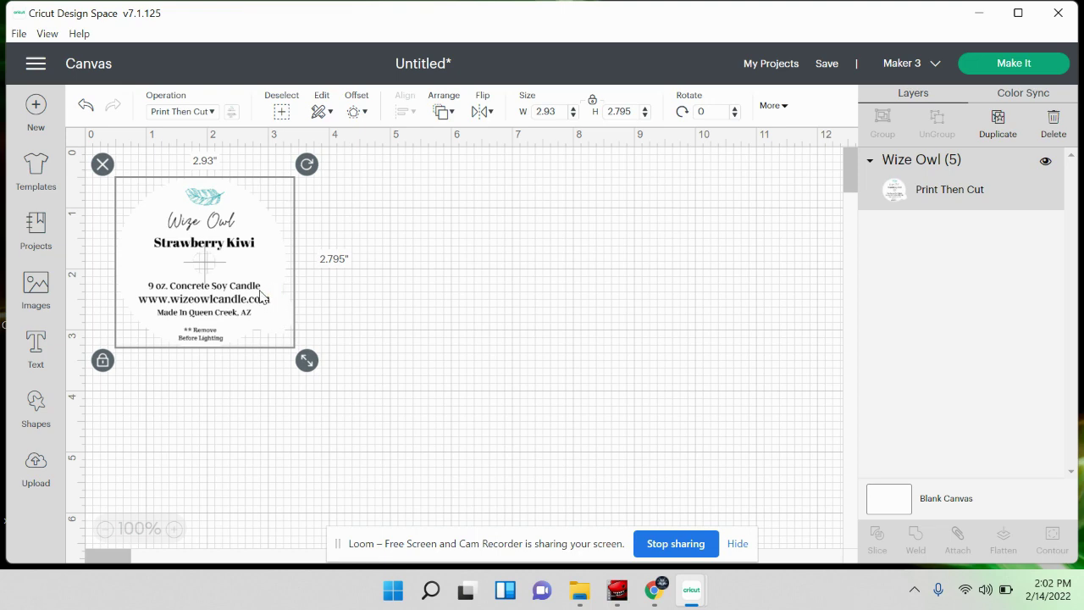
{"action": "left_click_drag", "start_coordinate": [306, 362], "coordinate": [298, 346]}
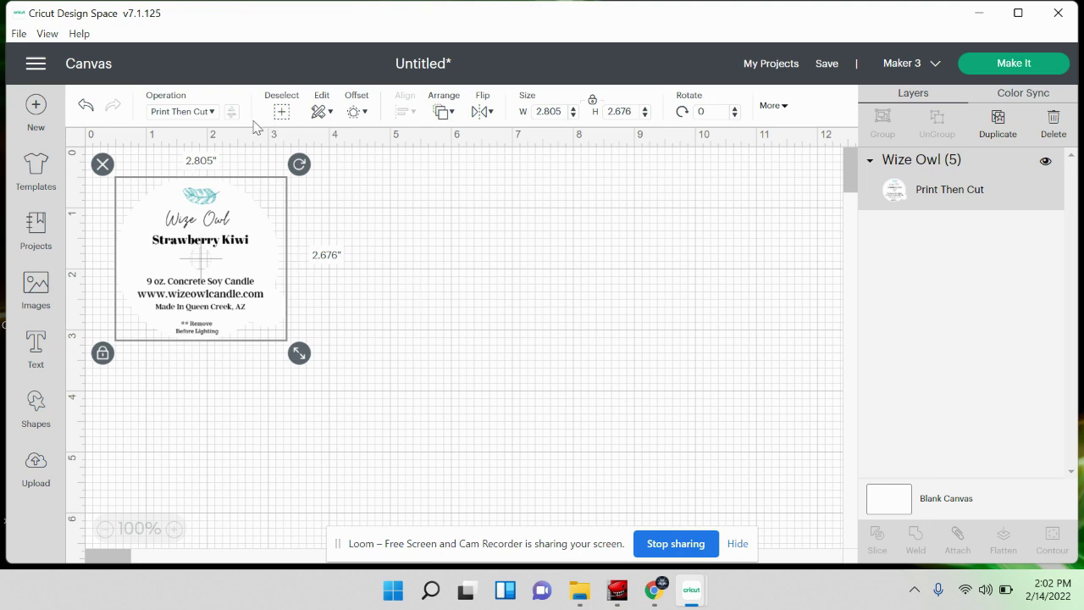
{"action": "left_click_drag", "start_coordinate": [241, 193], "coordinate": [229, 177]}
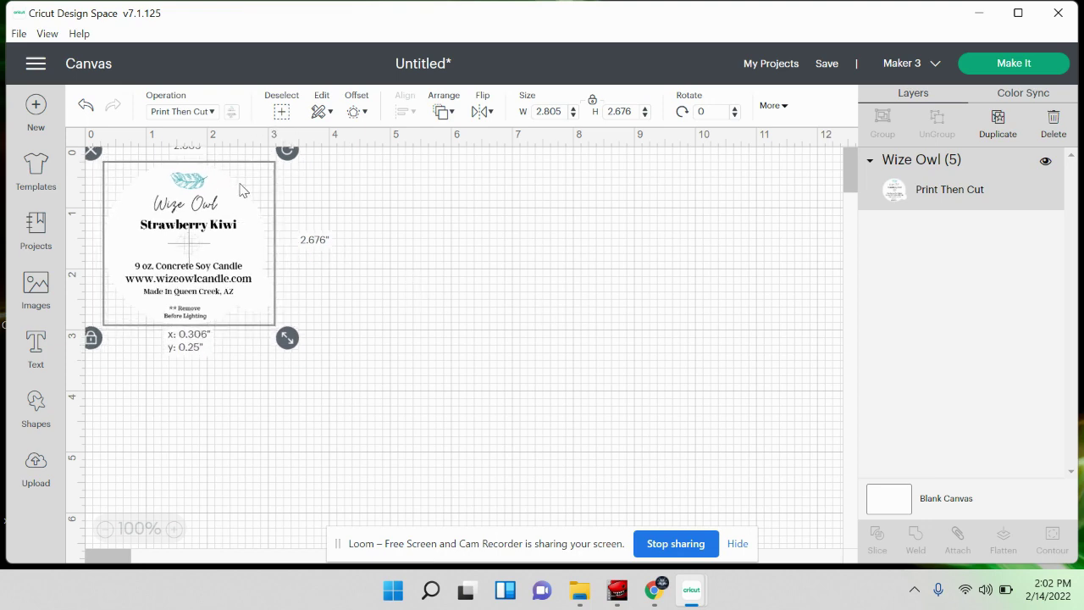
{"action": "left_click", "coordinate": [355, 216]}
- Copy the Wize Owl label and place the pasted copy beside the original, to its right
{"action": "left_click", "coordinate": [232, 246]}
{"action": "right_click", "coordinate": [232, 246]}
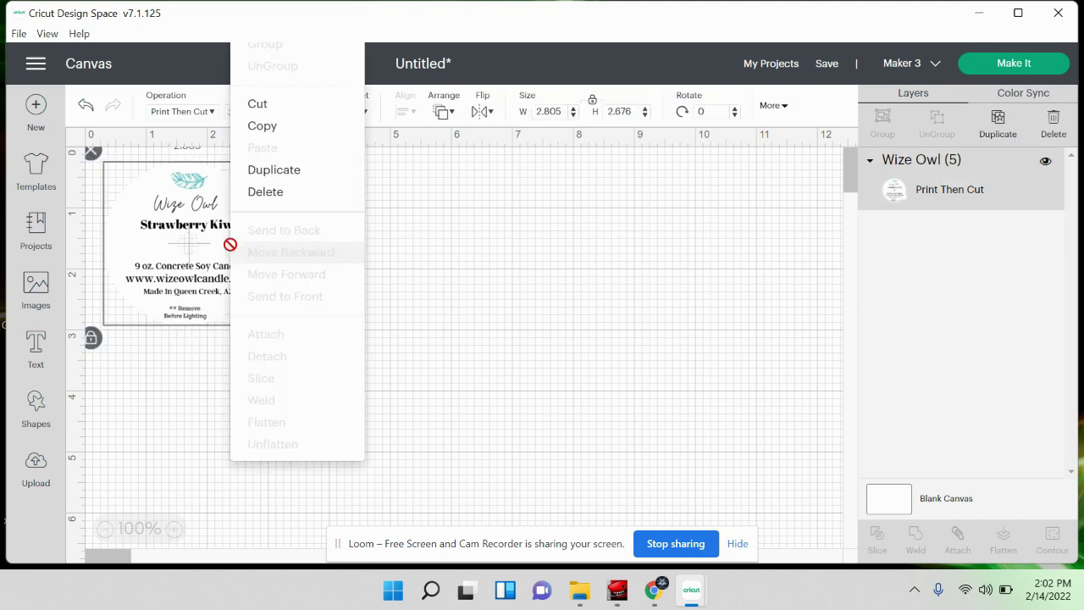
{"action": "left_click", "coordinate": [272, 125]}
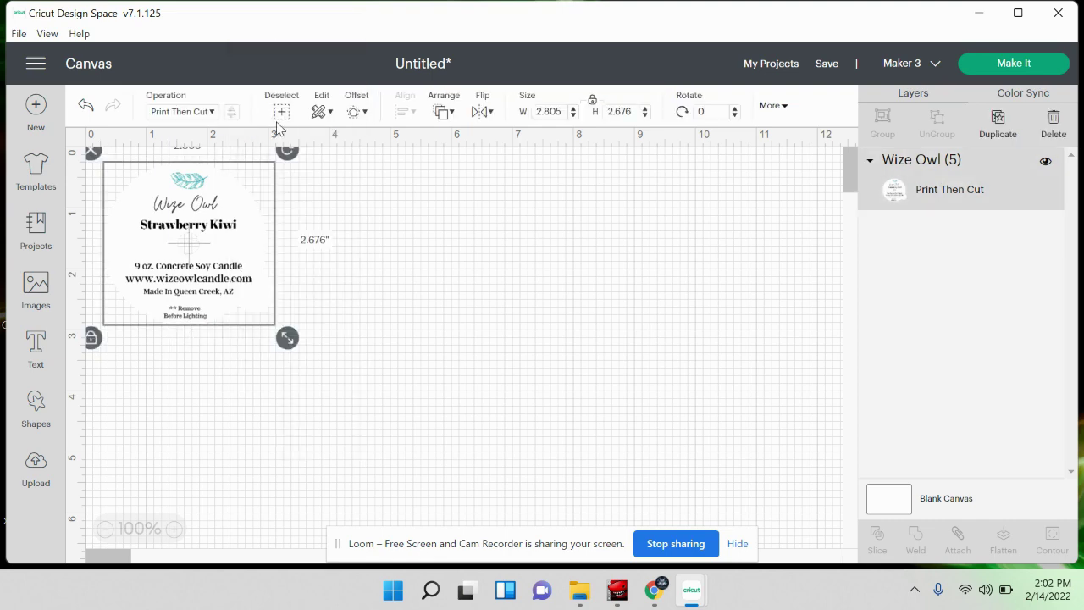
{"action": "right_click", "coordinate": [369, 242]}
{"action": "left_click", "coordinate": [401, 145]}
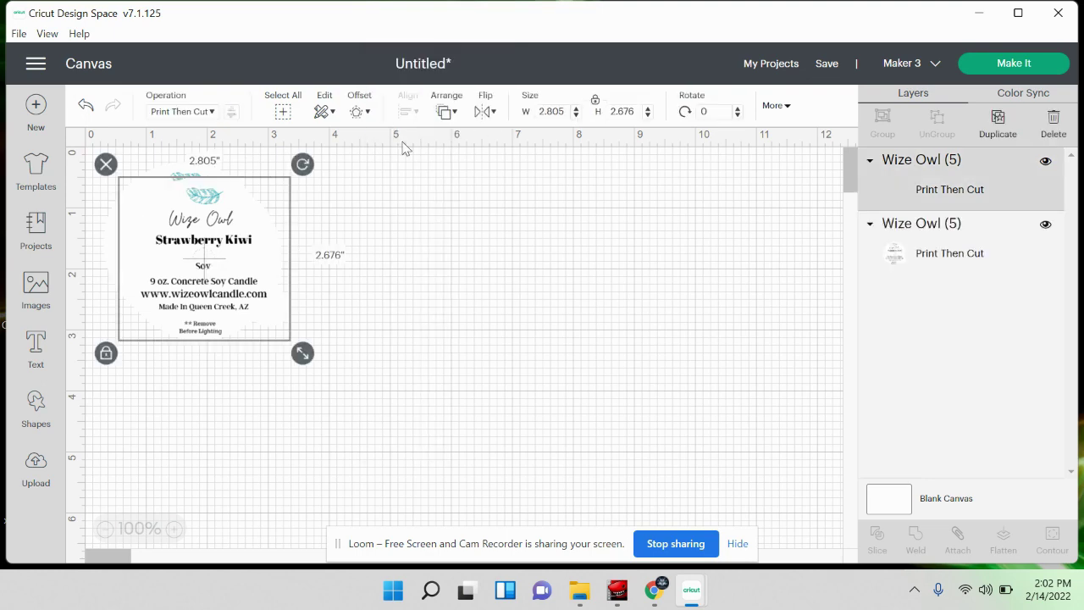
{"action": "left_click_drag", "start_coordinate": [273, 260], "coordinate": [449, 248]}
{"action": "left_click", "coordinate": [192, 405]}
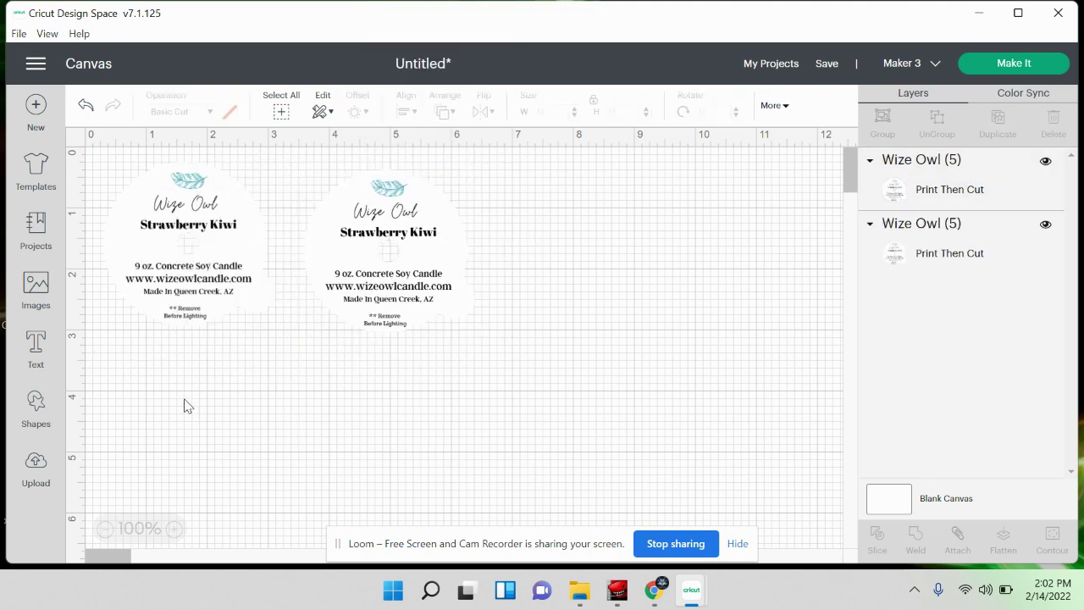
- Paste two more copies of the label and place them below the first row to form a two-by-two grid
{"action": "right_click", "coordinate": [188, 404]}
{"action": "left_click", "coordinate": [219, 310]}
{"action": "left_click_drag", "start_coordinate": [236, 281], "coordinate": [203, 439]}
{"action": "right_click", "coordinate": [343, 407]}
{"action": "left_click", "coordinate": [387, 321]}
{"action": "left_click_drag", "start_coordinate": [279, 303], "coordinate": [420, 454]}
- Fine-tune the positions of the upper-right and both lower labels so the rows and columns line up without overlapping
{"action": "left_click_drag", "start_coordinate": [391, 271], "coordinate": [394, 247]}
{"action": "left_click_drag", "start_coordinate": [379, 416], "coordinate": [380, 427]}
{"action": "left_click_drag", "start_coordinate": [240, 428], "coordinate": [239, 431]}
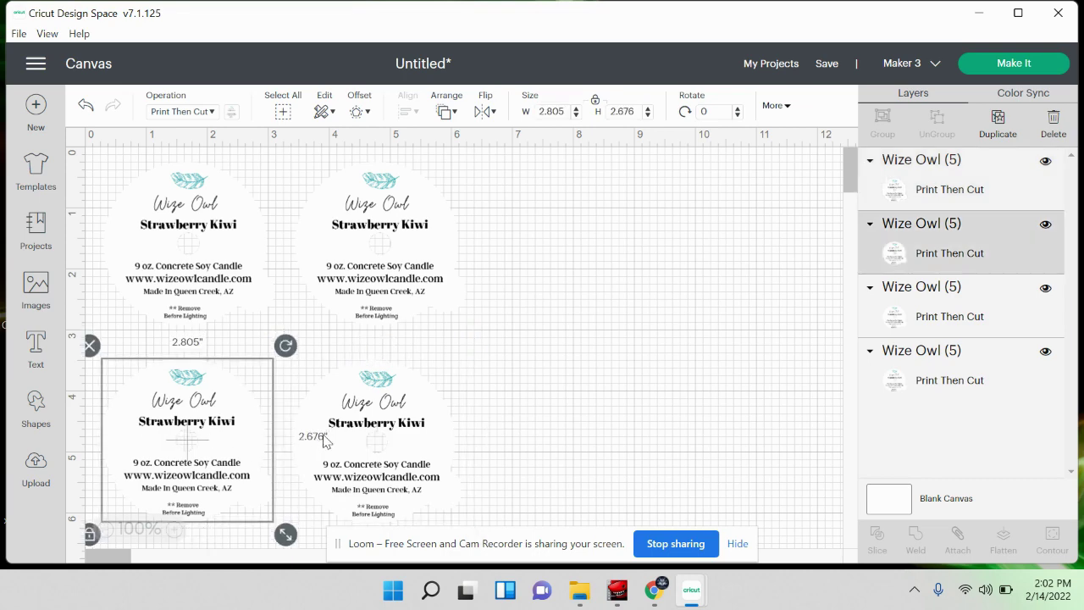
{"action": "left_click", "coordinate": [547, 319]}
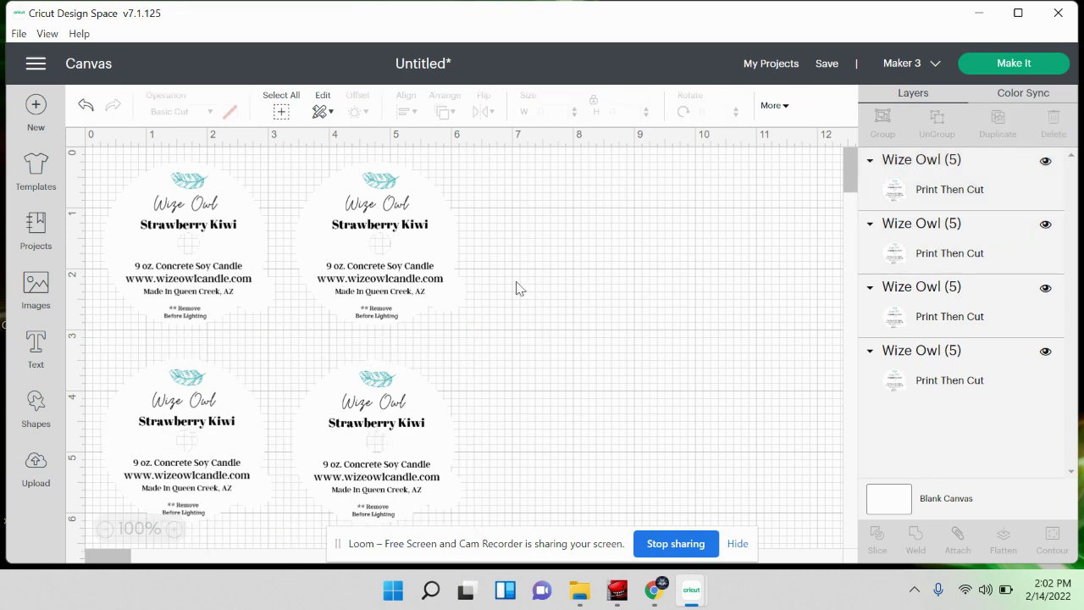
- Select all four labels and flatten them into one Print Then Cut layer
{"action": "scroll", "coordinate": [517, 288], "scroll_direction": "down", "scroll_amount": 3}
{"action": "scroll", "coordinate": [413, 354], "scroll_direction": "up", "scroll_amount": 3}
{"action": "scroll", "coordinate": [356, 232], "scroll_direction": "down", "scroll_amount": 3}
{"action": "left_click_drag", "start_coordinate": [509, 455], "coordinate": [75, 168]}
{"action": "scroll", "coordinate": [76, 195], "scroll_direction": "up", "scroll_amount": 3}
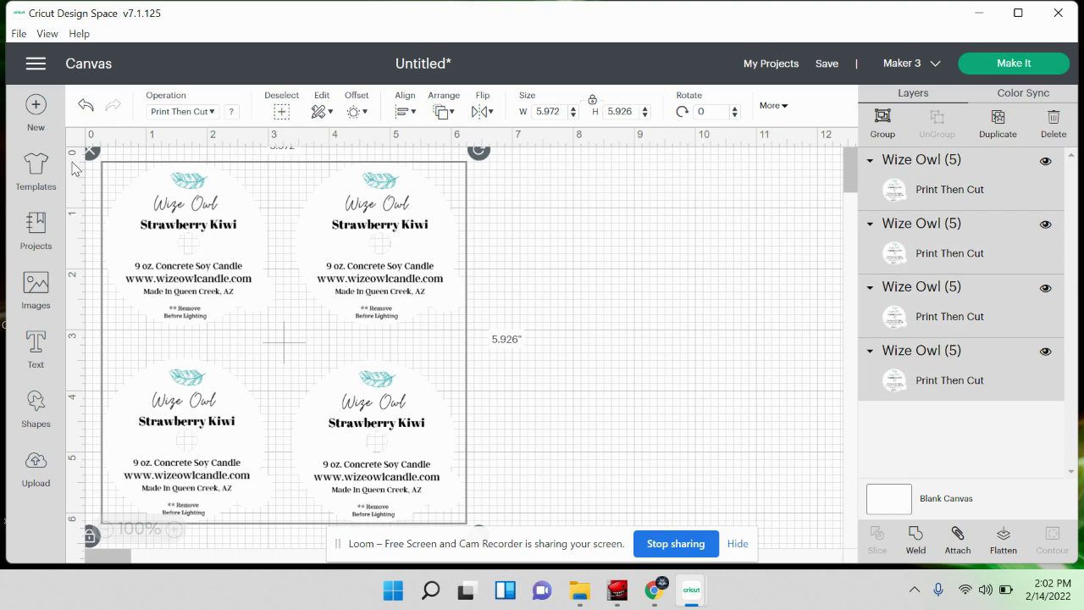
{"action": "left_click", "coordinate": [1011, 550]}
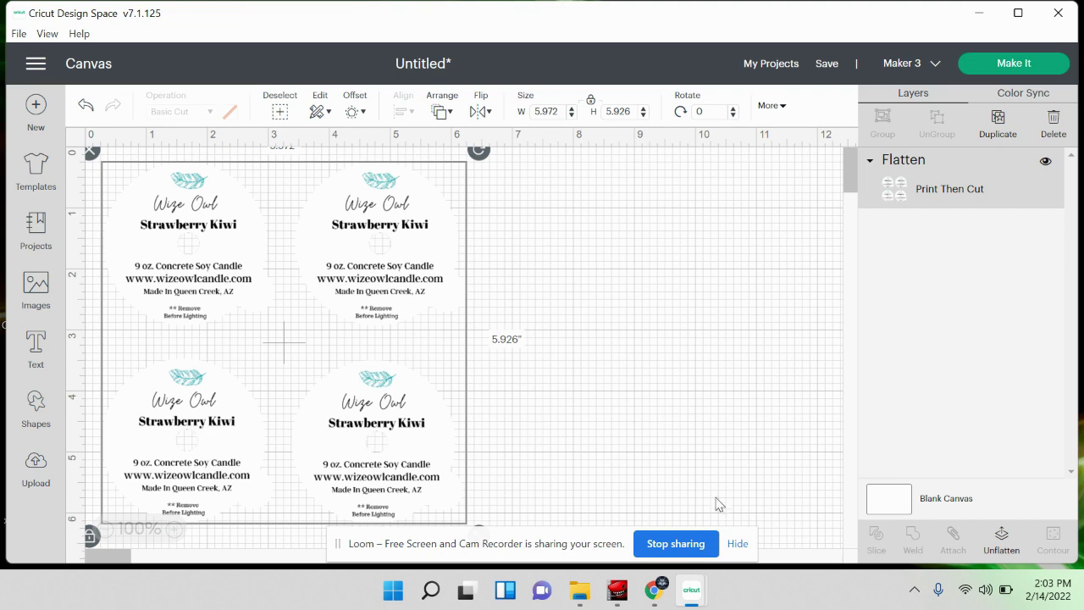
- Prepare the flattened label sheet for making, check its placement on the mat preview, and continue to the print stage
{"action": "left_click", "coordinate": [974, 65]}
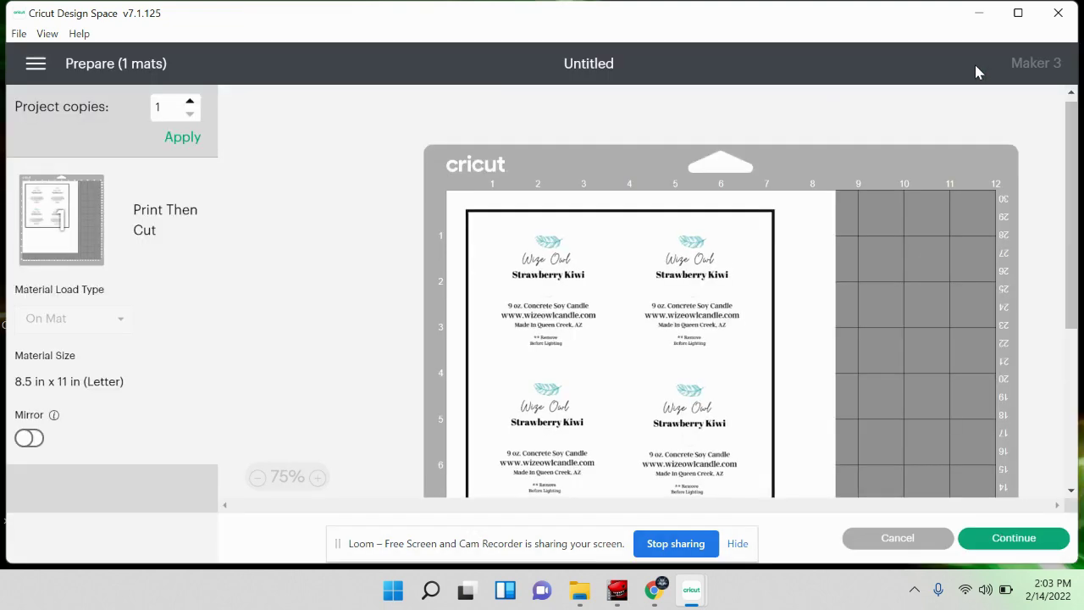
{"action": "scroll", "coordinate": [821, 245], "scroll_direction": "down", "scroll_amount": 5}
{"action": "scroll", "coordinate": [825, 259], "scroll_direction": "up", "scroll_amount": 5}
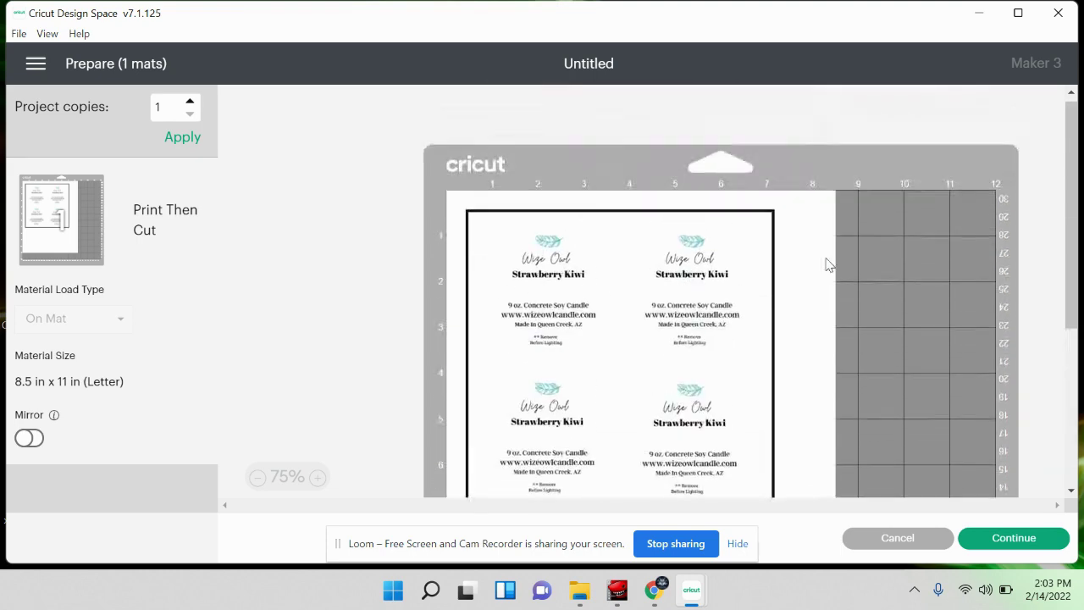
{"action": "scroll", "coordinate": [827, 265], "scroll_direction": "down", "scroll_amount": 5}
{"action": "scroll", "coordinate": [829, 268], "scroll_direction": "up", "scroll_amount": 5}
{"action": "left_click", "coordinate": [1022, 544]}
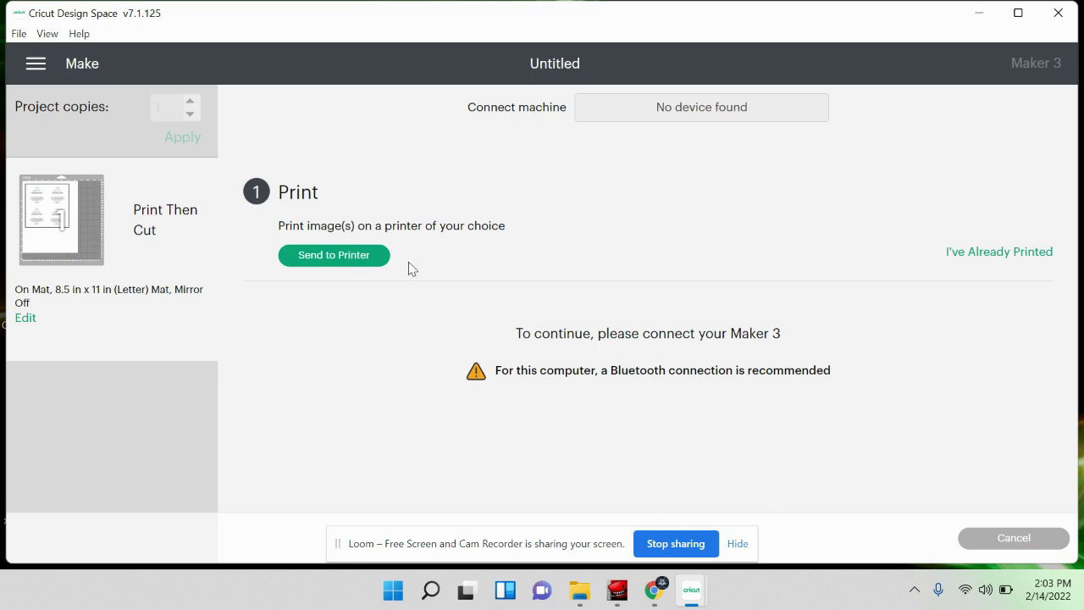
- Open the print setup for the label sheet and choose the Brother MFC-J995DW Printer
{"action": "left_click", "coordinate": [376, 261]}
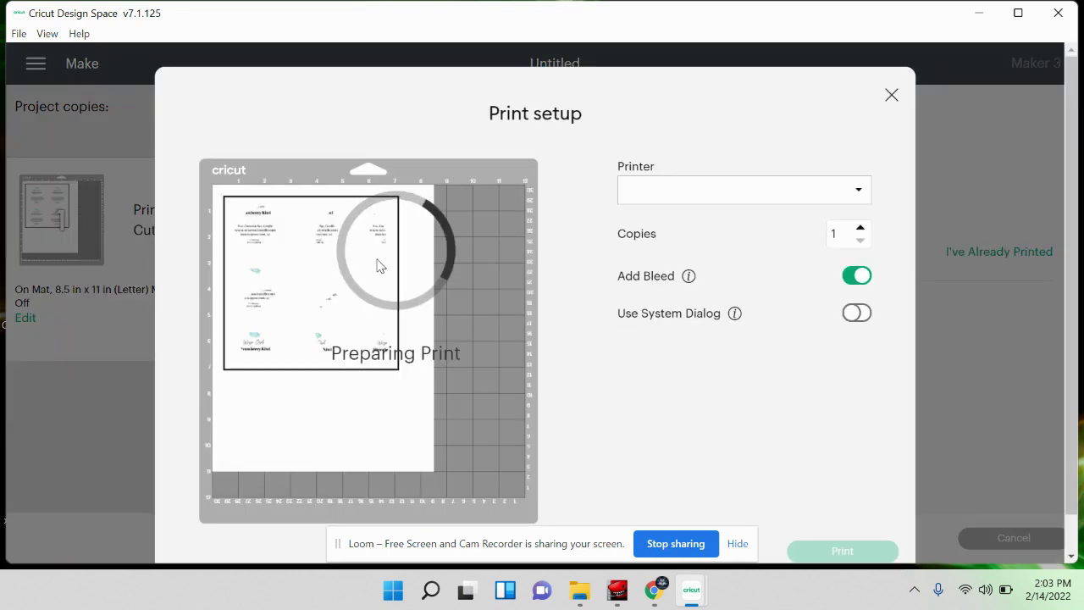
{"action": "left_click", "coordinate": [776, 201]}
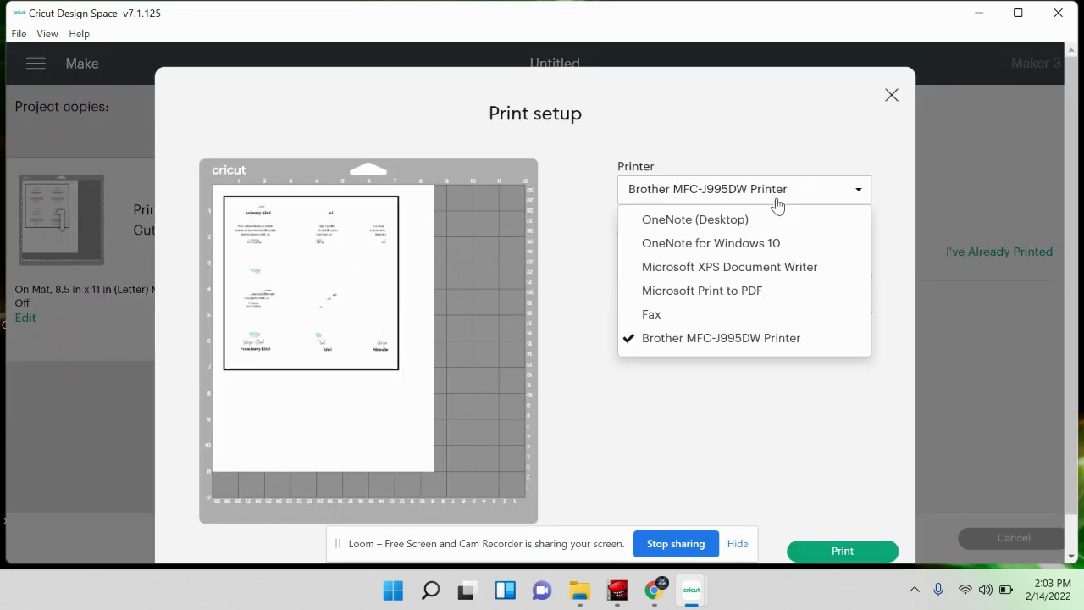
{"action": "left_click", "coordinate": [732, 344]}
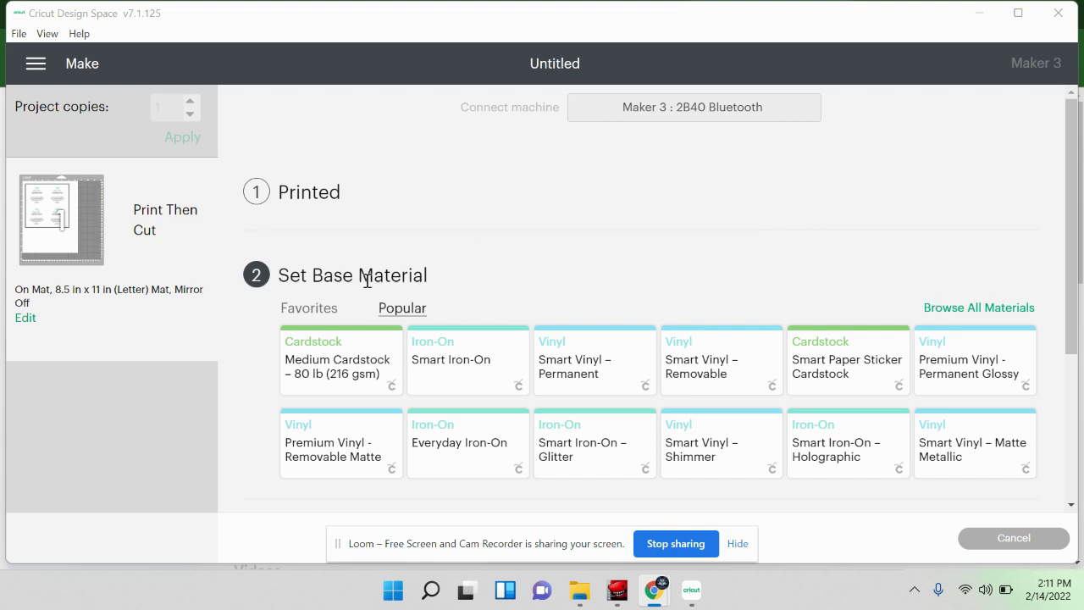
- Browse all materials and set the base material to Light Cardstock – 65 lb (176 gsm)
{"action": "scroll", "coordinate": [428, 275], "scroll_direction": "down", "scroll_amount": 2}
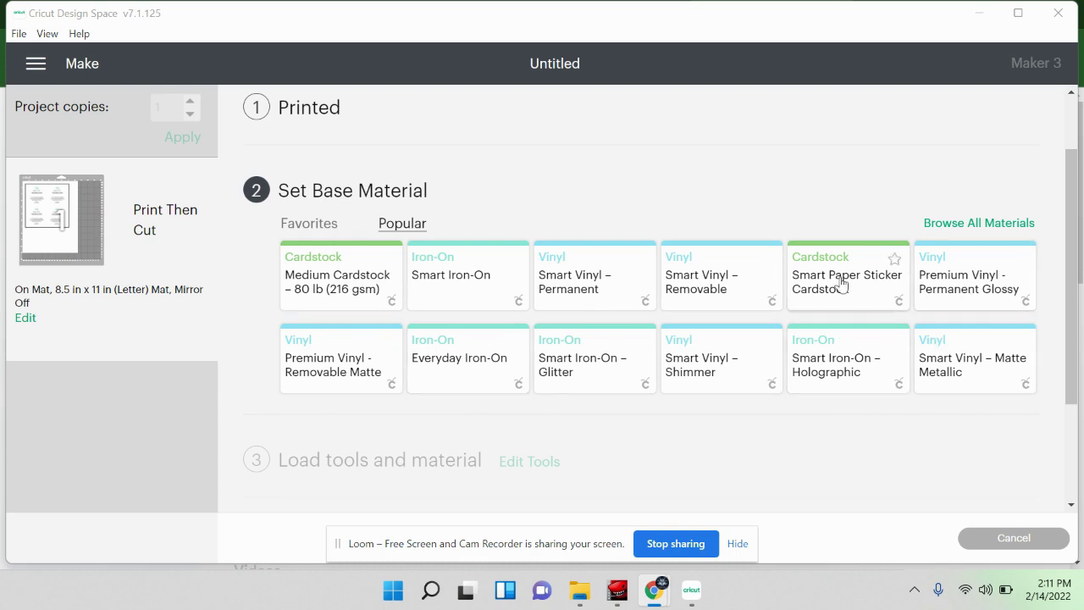
{"action": "left_click", "coordinate": [970, 224]}
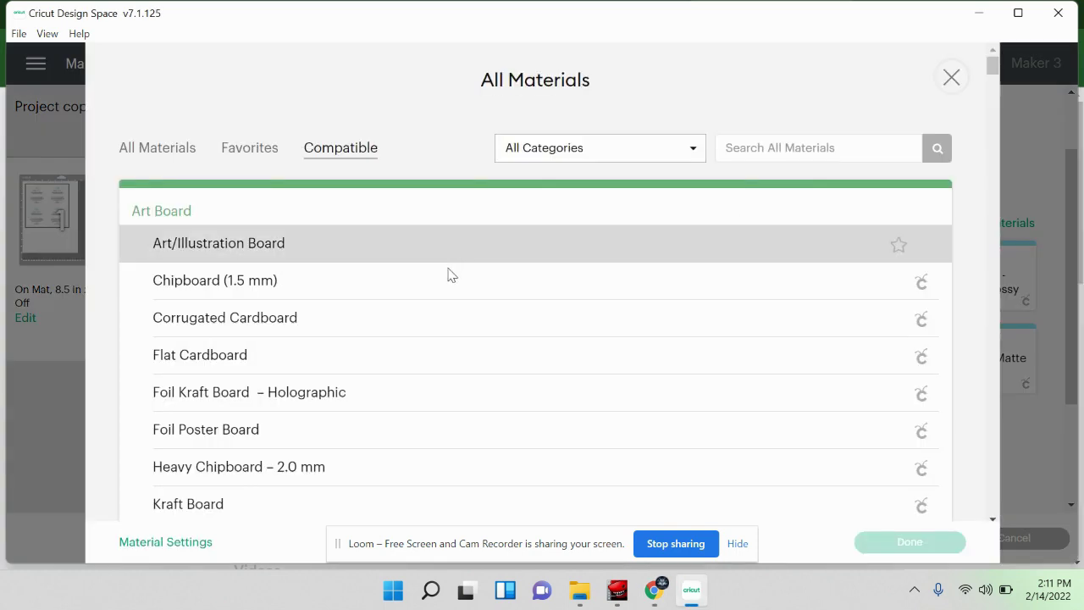
{"action": "scroll", "coordinate": [449, 272], "scroll_direction": "down", "scroll_amount": 2}
{"action": "scroll", "coordinate": [449, 273], "scroll_direction": "down", "scroll_amount": 4}
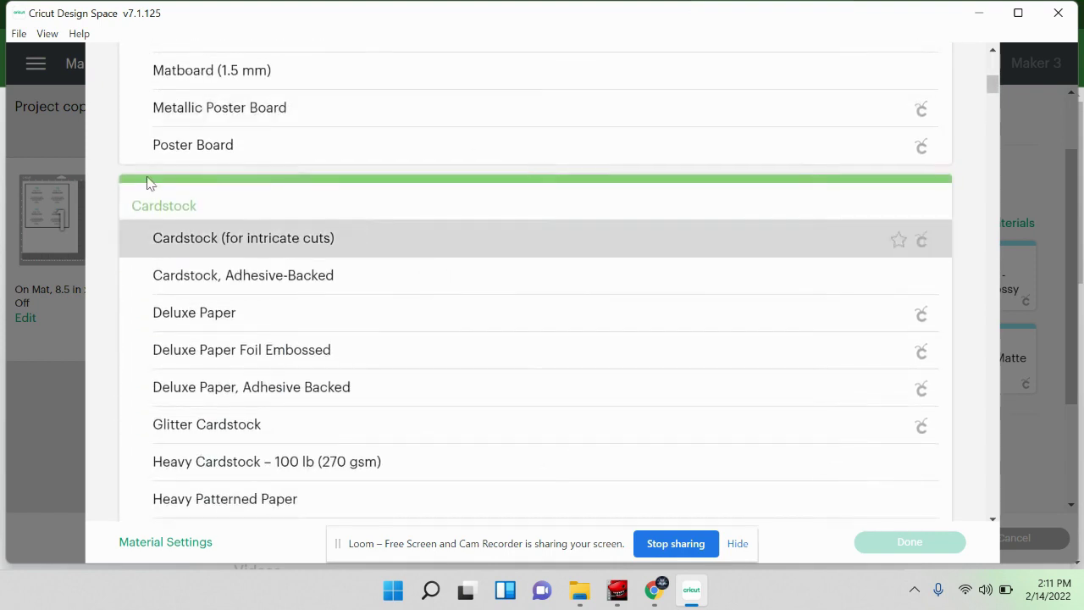
{"action": "left_click_drag", "start_coordinate": [219, 209], "coordinate": [77, 209]}
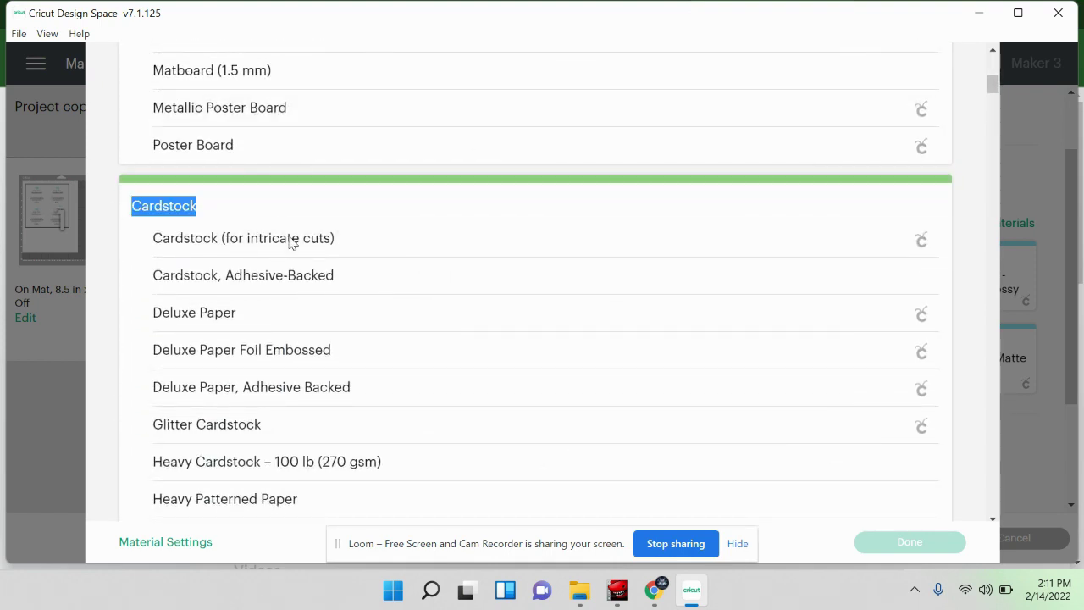
{"action": "scroll", "coordinate": [313, 257], "scroll_direction": "down", "scroll_amount": 4}
{"action": "left_click", "coordinate": [299, 272]}
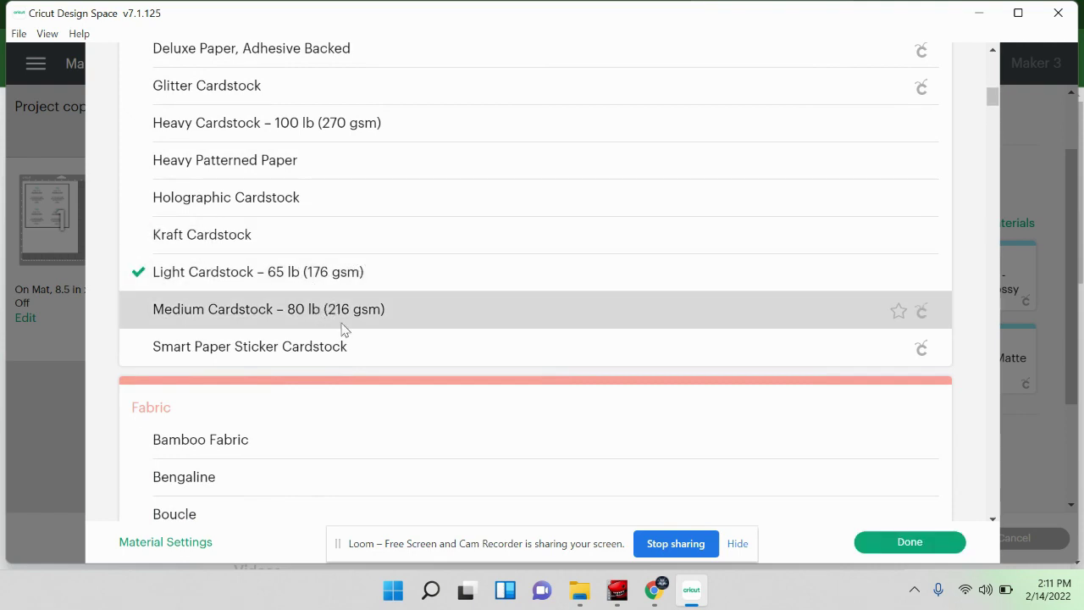
{"action": "left_click", "coordinate": [877, 546]}
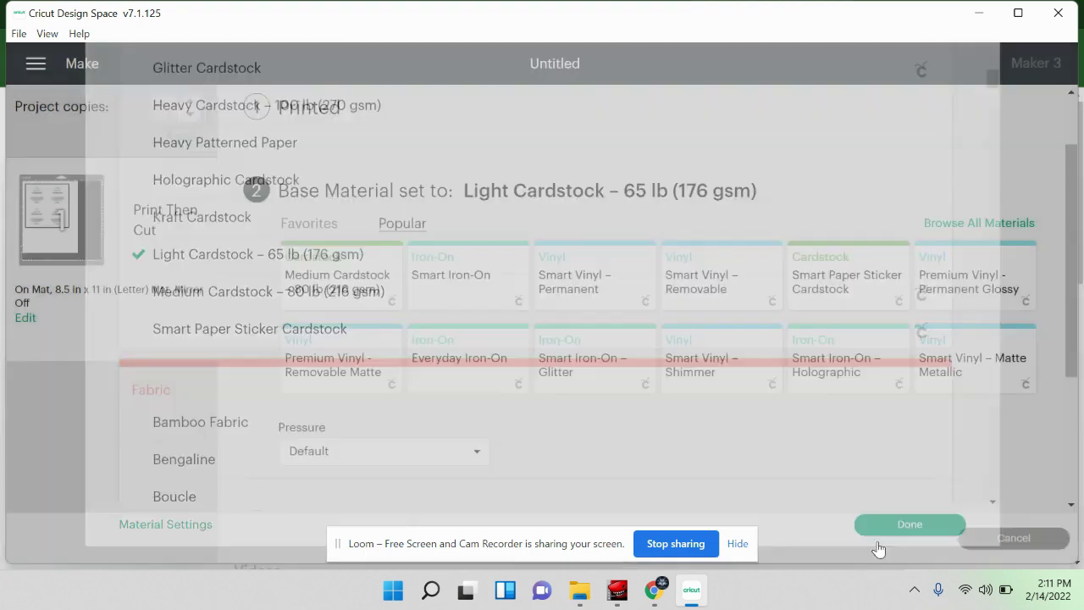
- Keep the cutting pressure at Default and review the instructions for loading the tools and material
{"action": "scroll", "coordinate": [448, 167], "scroll_direction": "down", "scroll_amount": 1}
{"action": "scroll", "coordinate": [447, 165], "scroll_direction": "down", "scroll_amount": 1}
{"action": "scroll", "coordinate": [447, 161], "scroll_direction": "up", "scroll_amount": 1}
{"action": "left_click", "coordinate": [392, 174]}
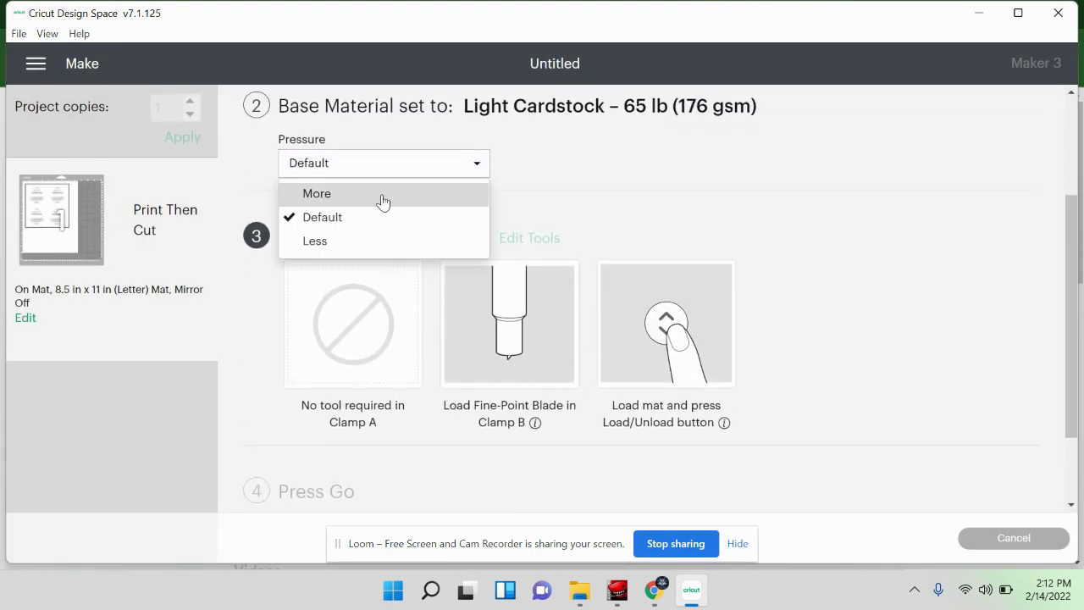
{"action": "left_click", "coordinate": [368, 225]}
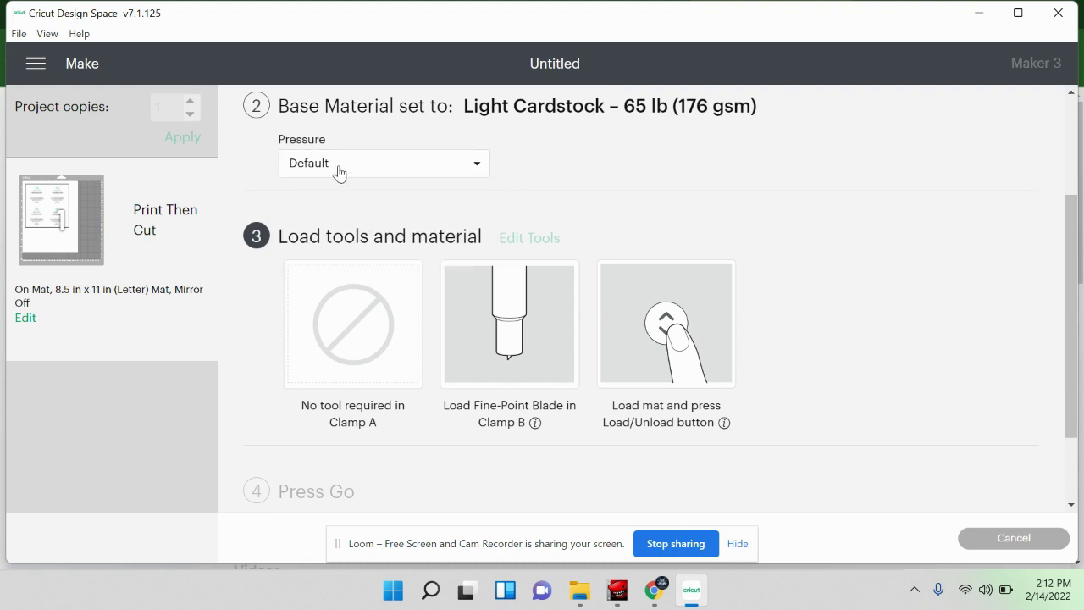
{"action": "scroll", "coordinate": [339, 169], "scroll_direction": "down", "scroll_amount": 1}
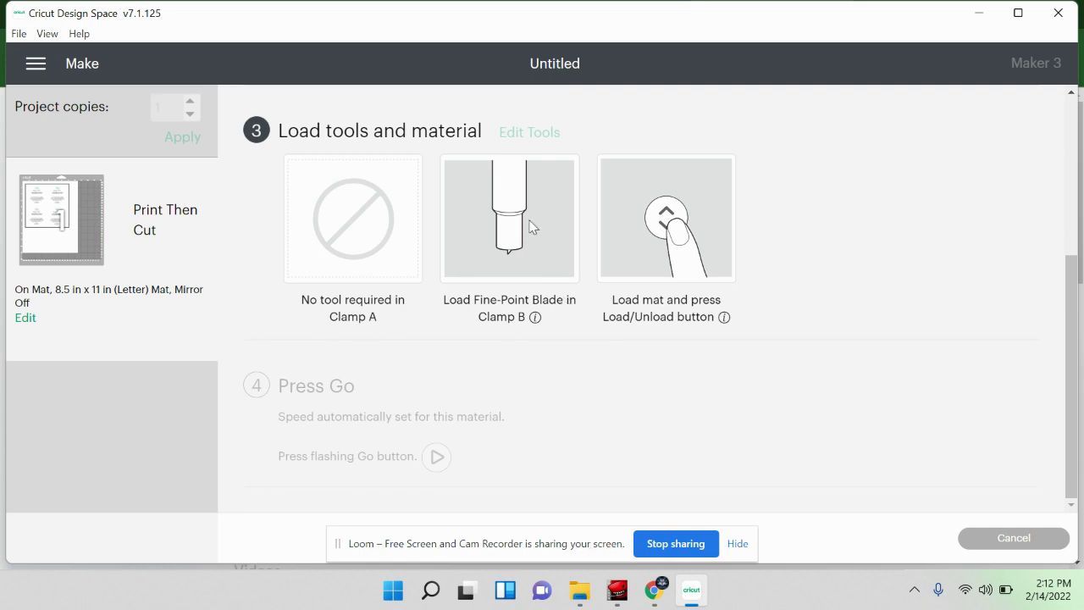